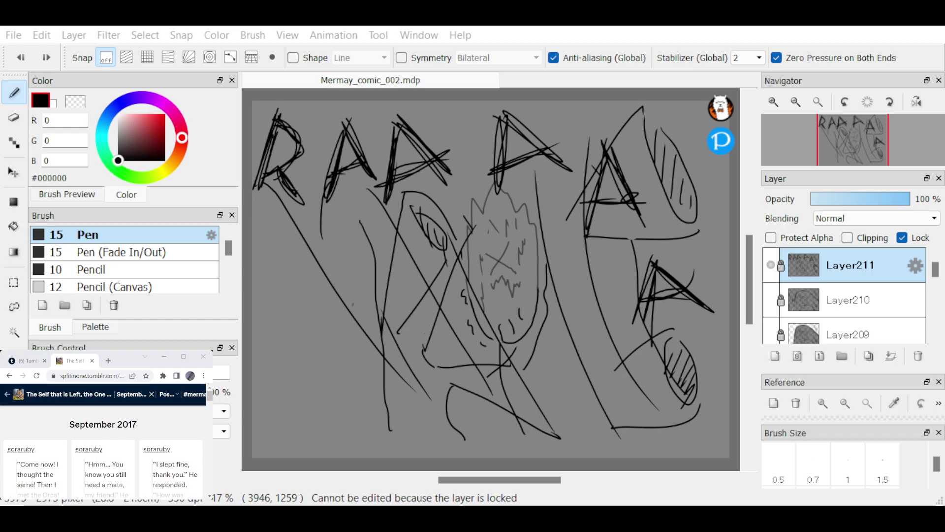
# Add a new layer above Layer211 and name it Layer212
pyautogui.moveTo(750, 286)
pyautogui.mouseDown()
pyautogui.moveTo(749, 252)
pyautogui.moveTo(747, 282)
pyautogui.mouseUp()
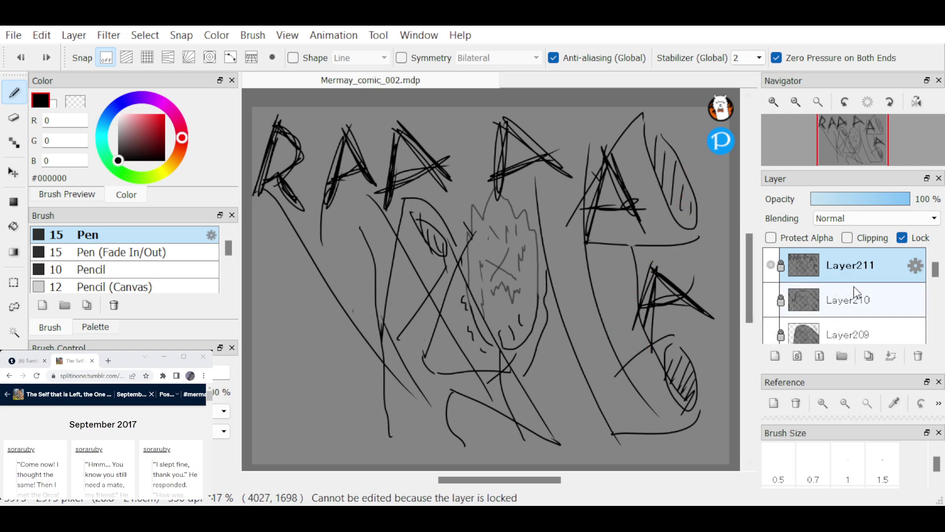
pyautogui.click(774, 357)
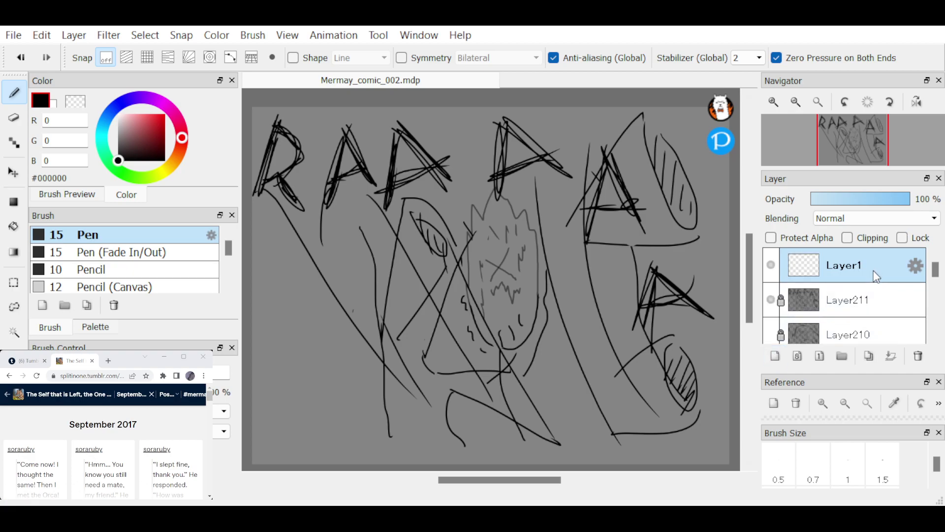
pyautogui.moveTo(876, 275); pyautogui.dragTo(800, 310)
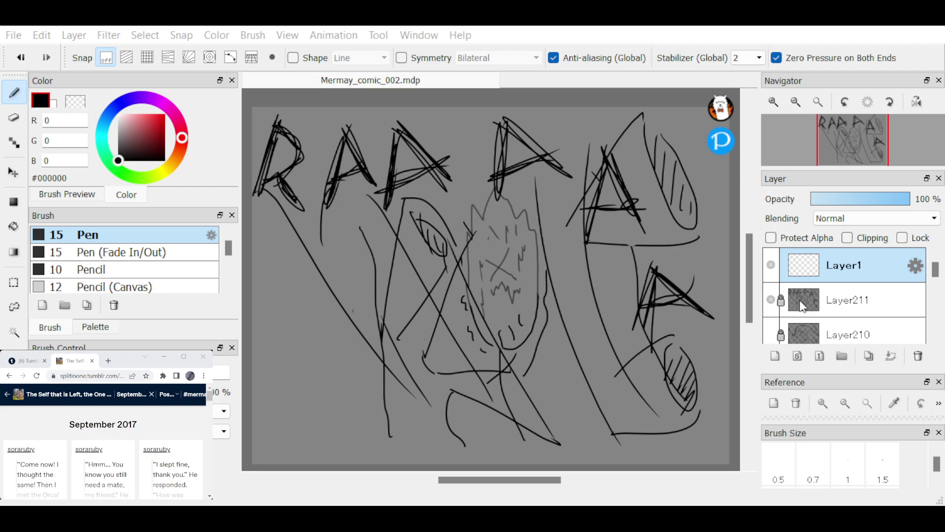
pyautogui.moveTo(801, 306); pyautogui.dragTo(800, 316)
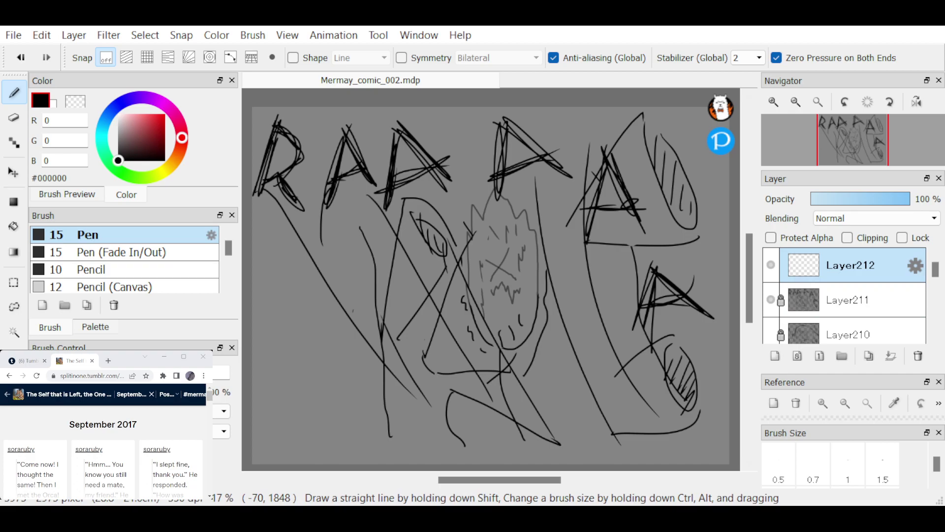
# Look through the September 2017 Tumblr archive for the mermaid story posts about the large serpent
pyautogui.scroll(-5, 103, 443)
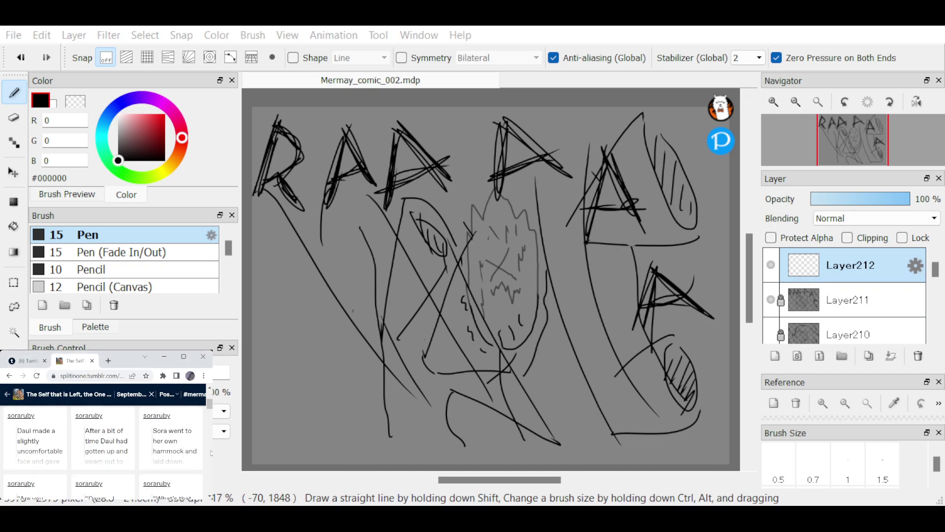
pyautogui.scroll(-5, 103, 443)
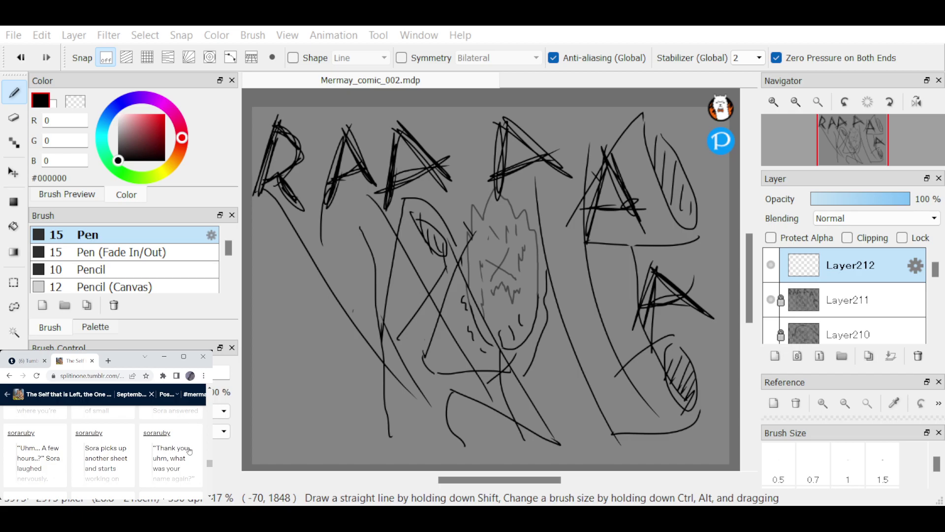
pyautogui.scroll(-3, 189, 450)
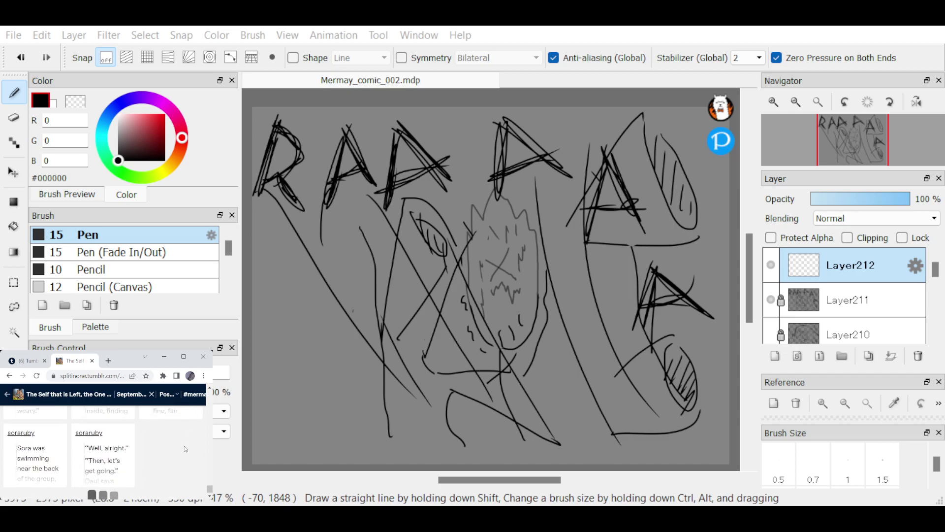
pyautogui.scroll(-5, 185, 448)
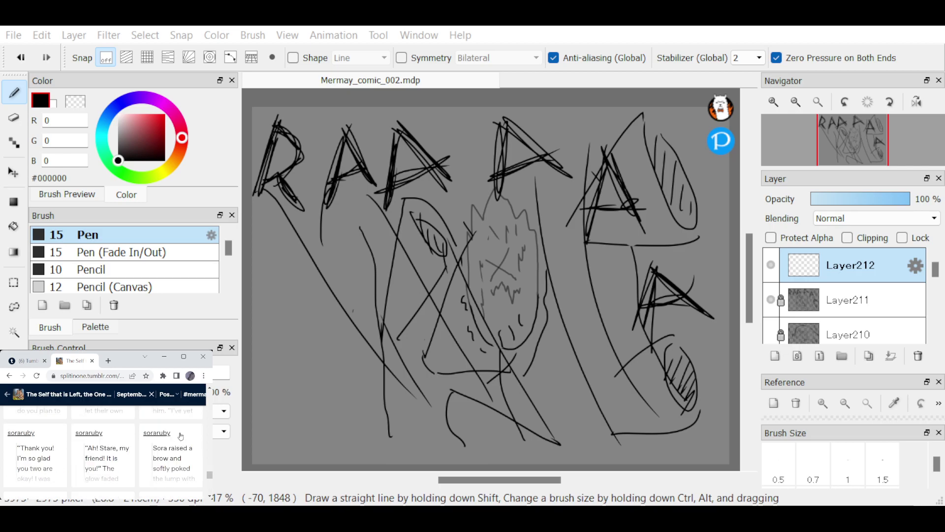
pyautogui.scroll(-5, 180, 442)
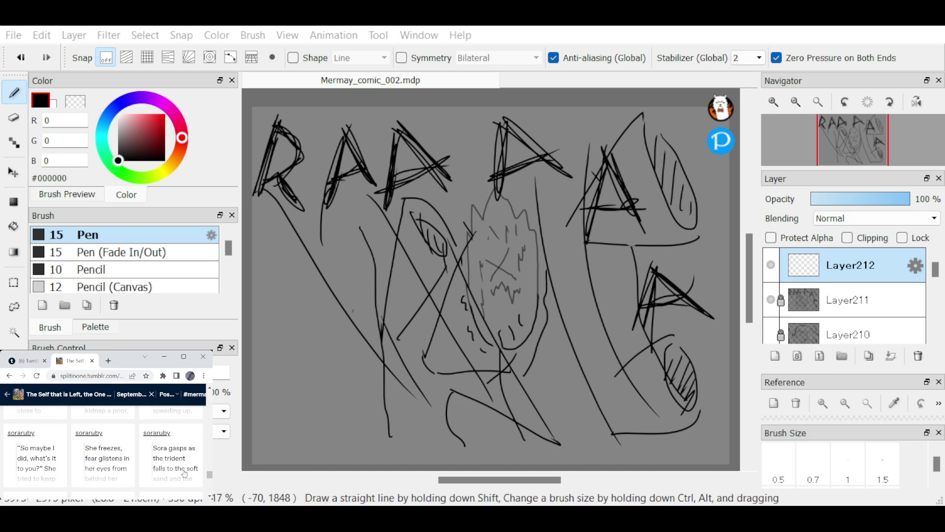
pyautogui.scroll(-2, 172, 458)
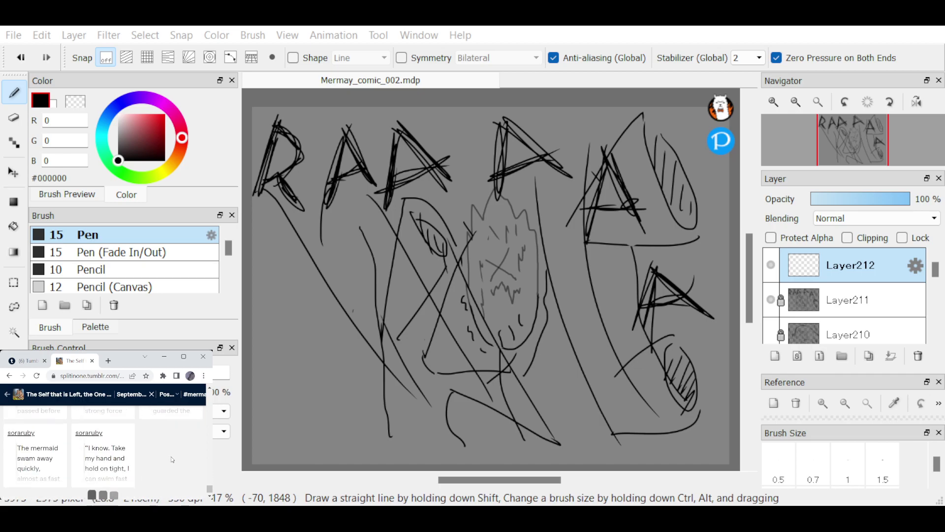
pyautogui.scroll(-2, 168, 458)
pyautogui.scroll(1, 169, 458)
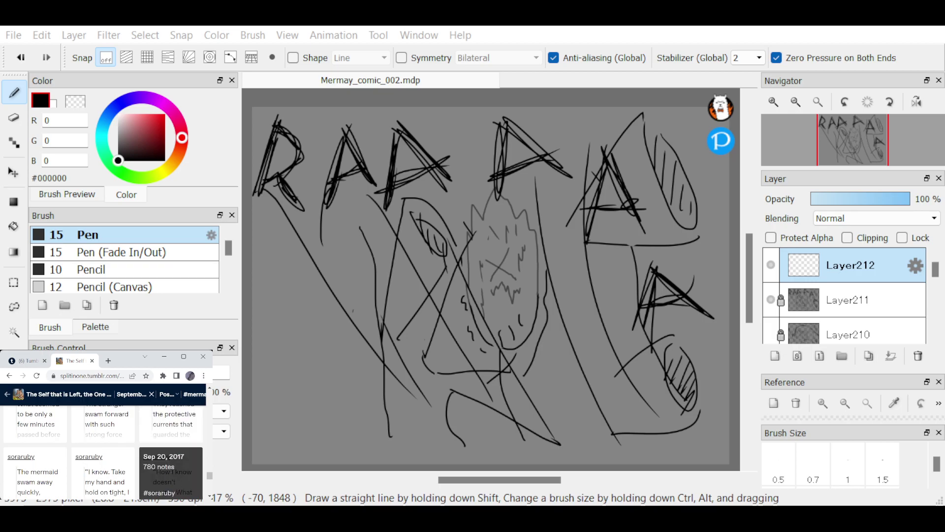
pyautogui.scroll(-2, 168, 459)
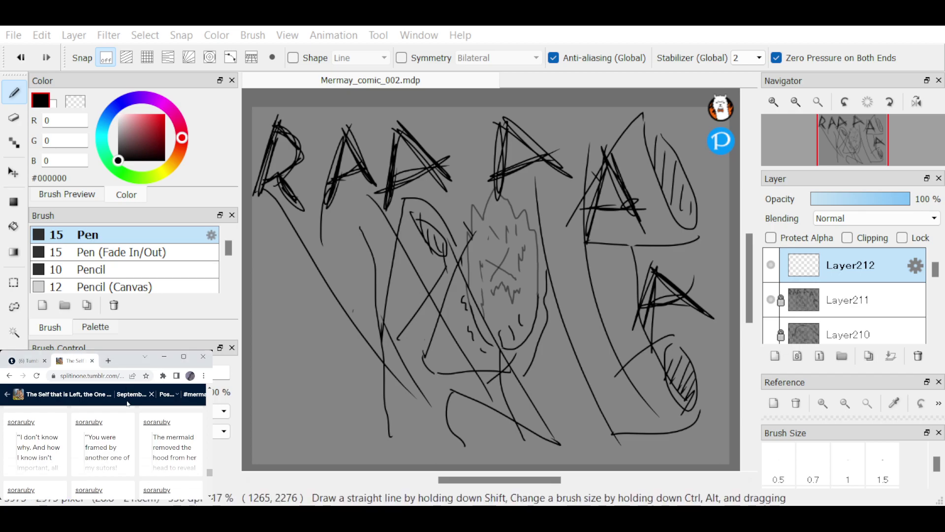
pyautogui.click(174, 402)
pyautogui.scroll(-3, 210, 390)
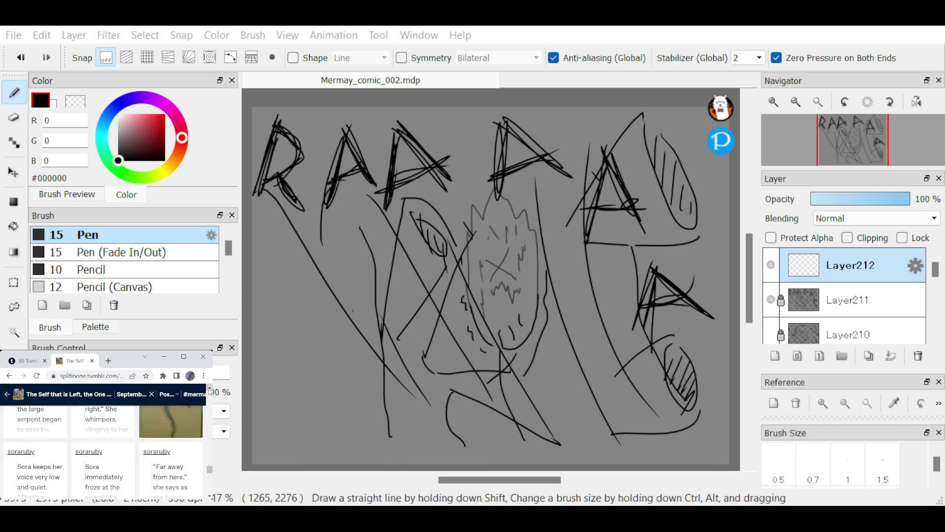
pyautogui.scroll(-2, 209, 391)
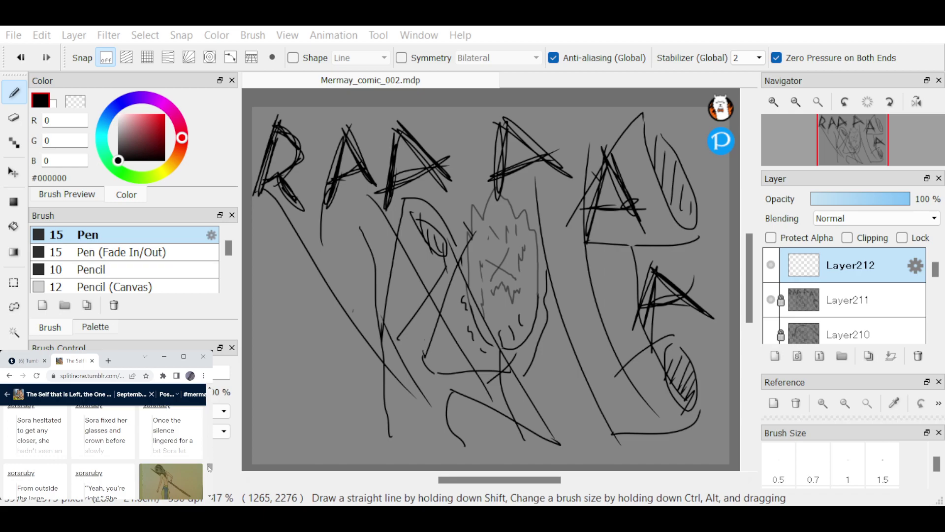
pyautogui.scroll(-1, 145, 461)
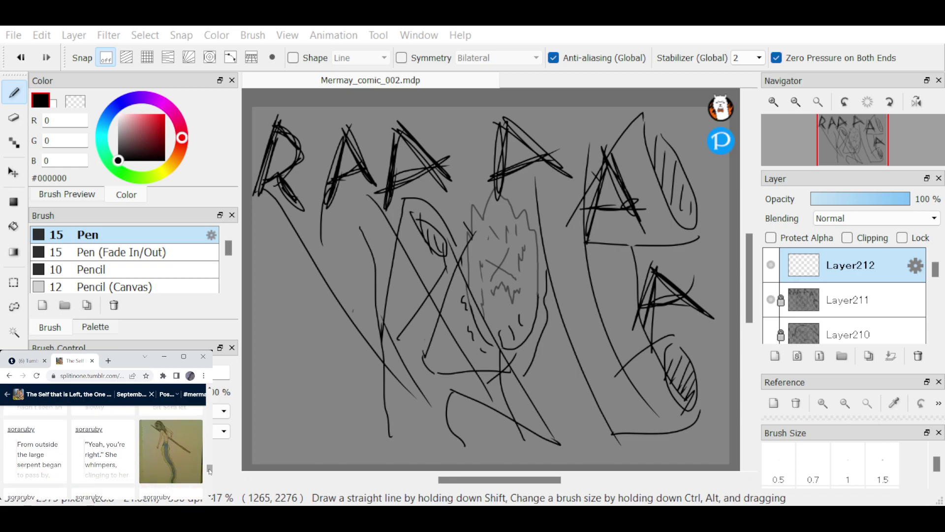
# Open and read the story posts beginning "Yeah, you're right" and "From outside the large serpent began to pass by"
pyautogui.click(115, 458)
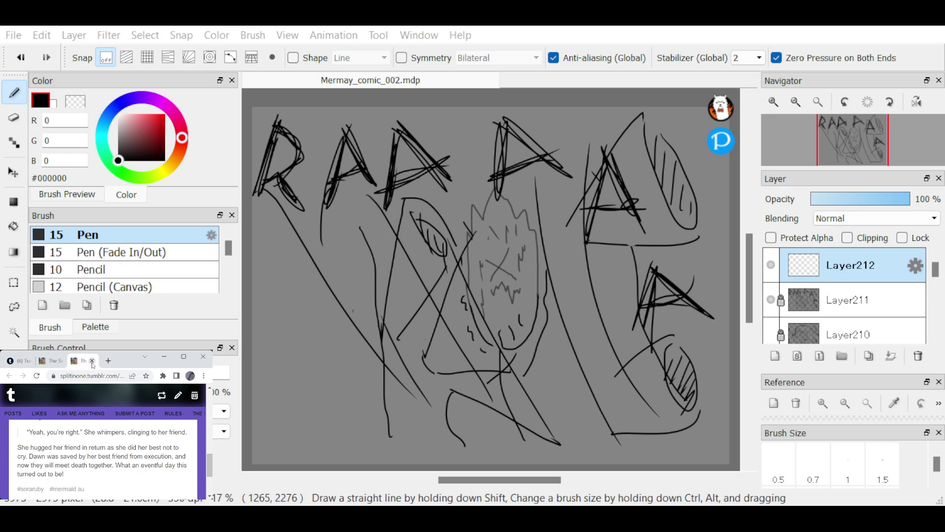
pyautogui.click(89, 437)
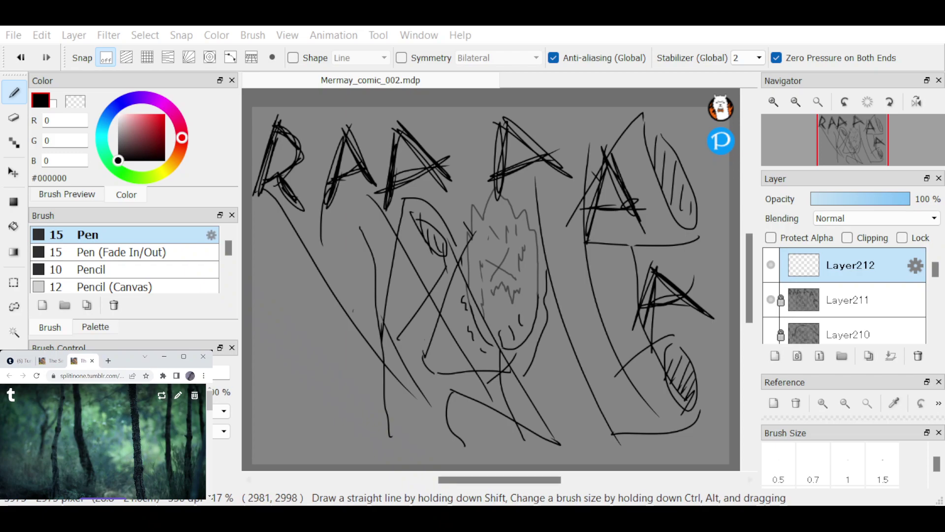
pyautogui.click(209, 461)
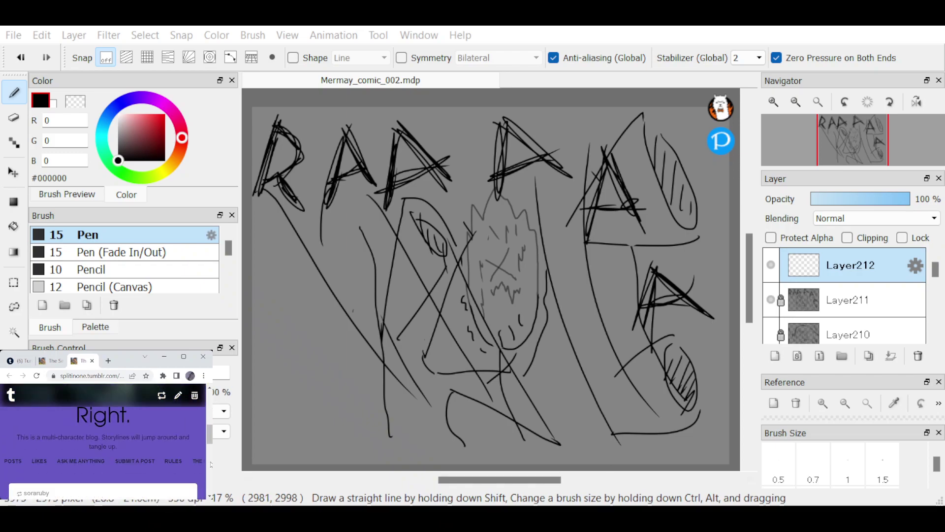
pyautogui.scroll(-1, 209, 455)
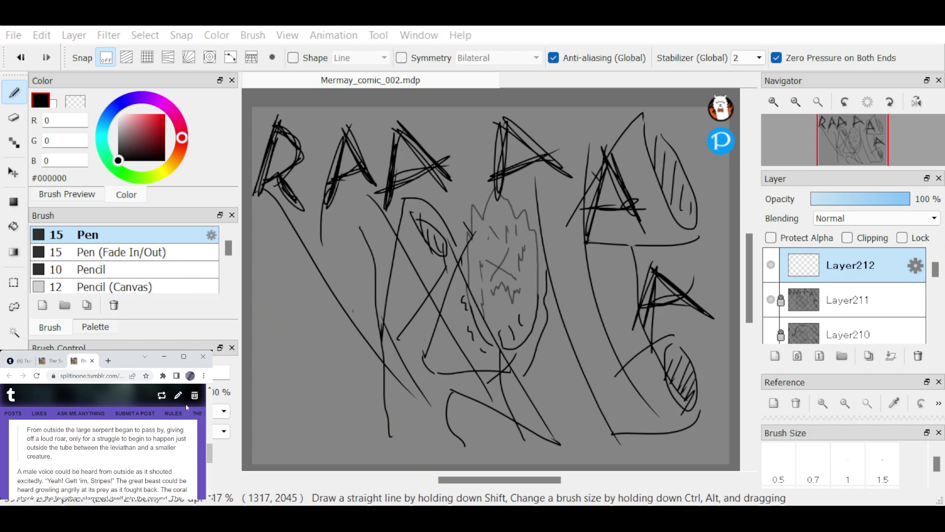
pyautogui.scroll(-1, 185, 404)
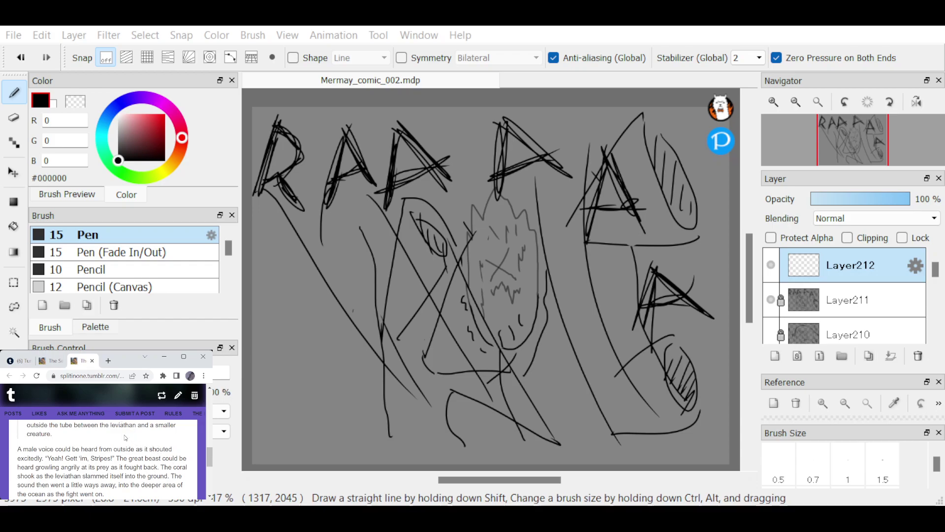
pyautogui.scroll(-1, 126, 437)
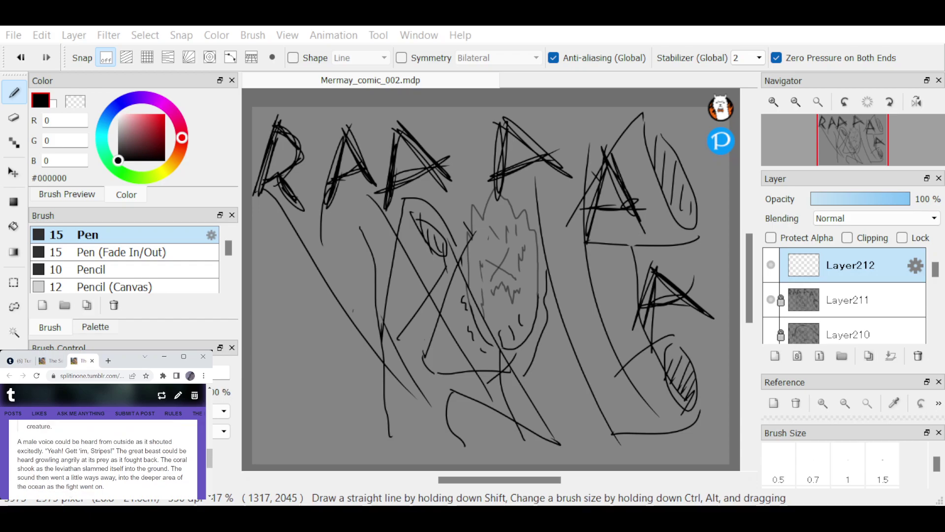
pyautogui.scroll(1, 157, 460)
pyautogui.scroll(-3, 148, 461)
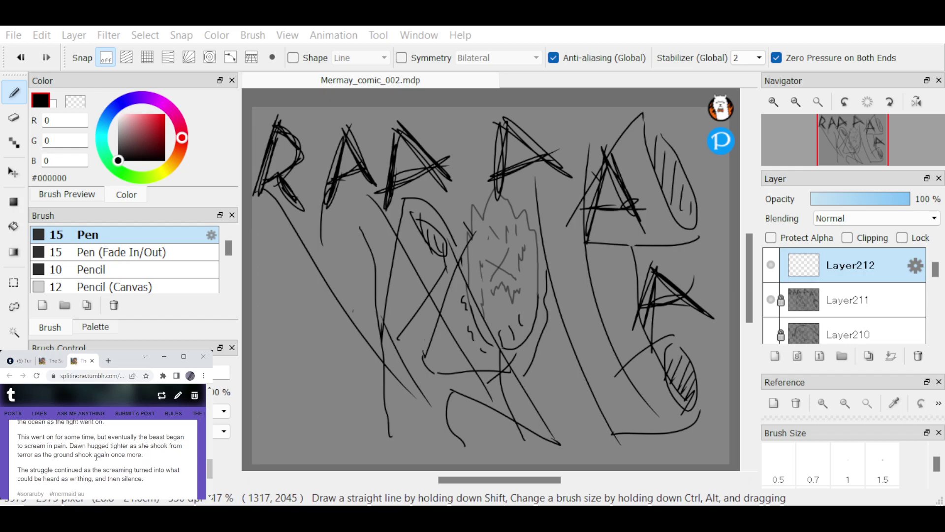
pyautogui.scroll(-1, 135, 465)
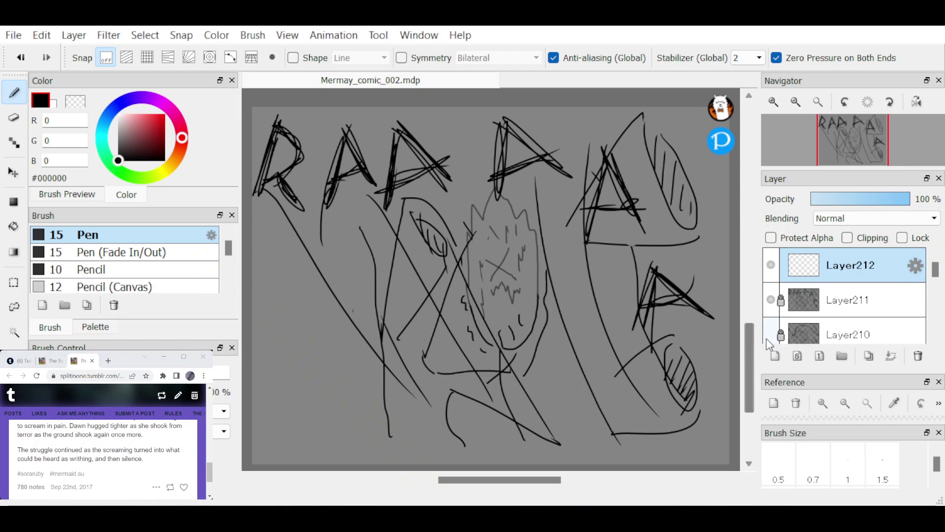
# Hide Layer211 with the previous sketch, keeping Layer212 as the active layer
pyautogui.scroll(-5, 750, 362)
pyautogui.moveTo(754, 320); pyautogui.dragTo(750, 271)
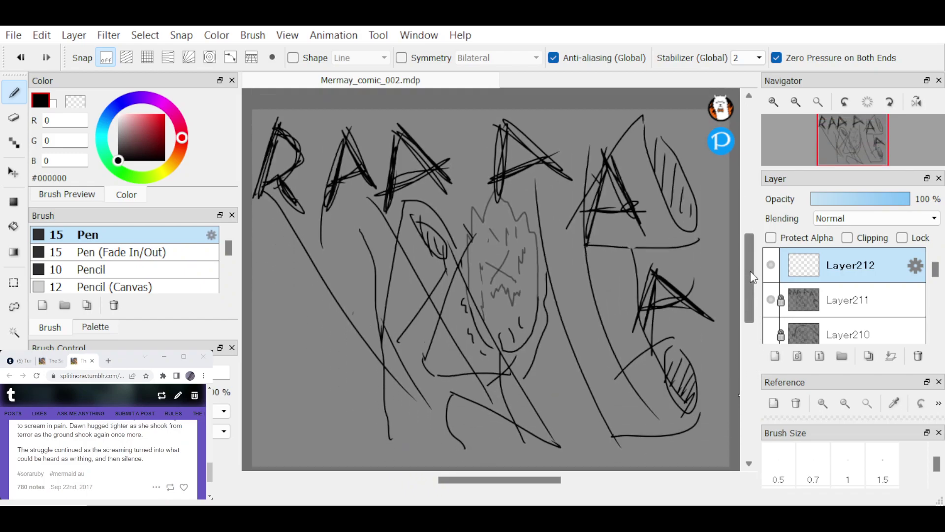
pyautogui.scroll(-1, 750, 271)
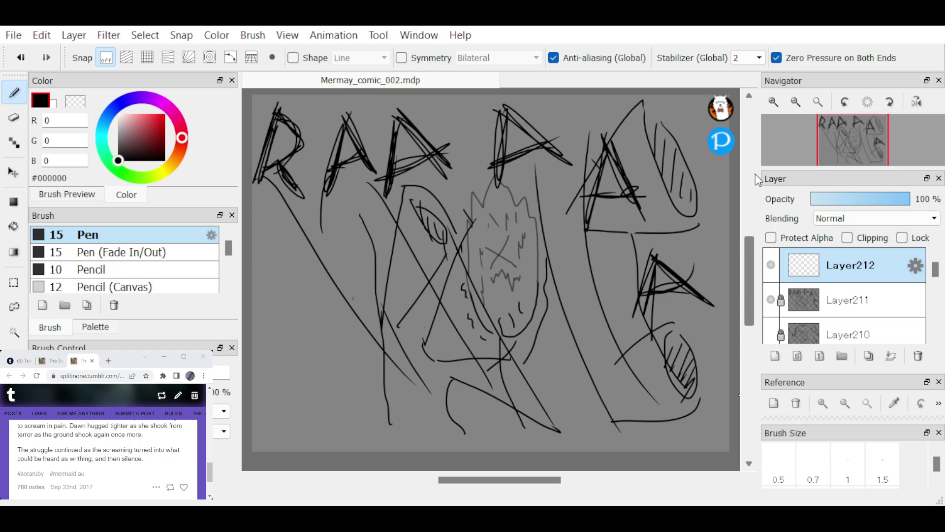
pyautogui.click(748, 96)
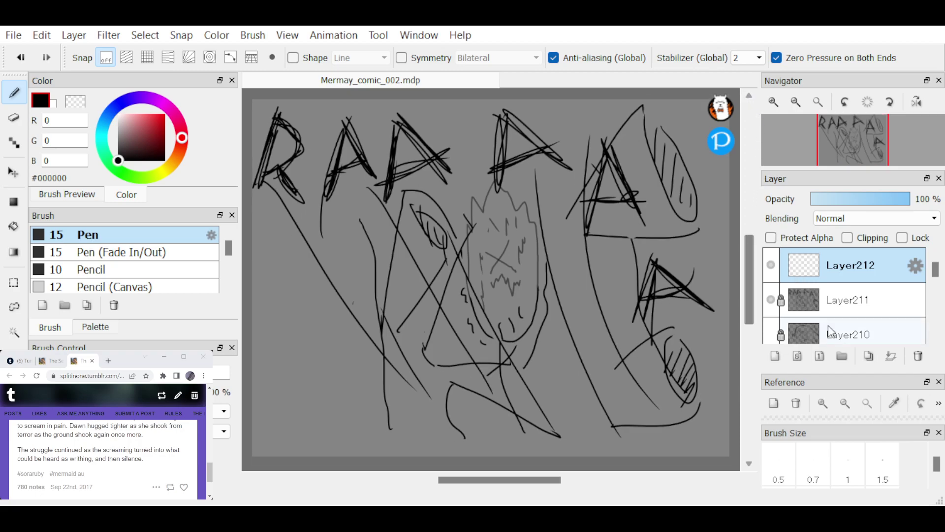
pyautogui.click(770, 299)
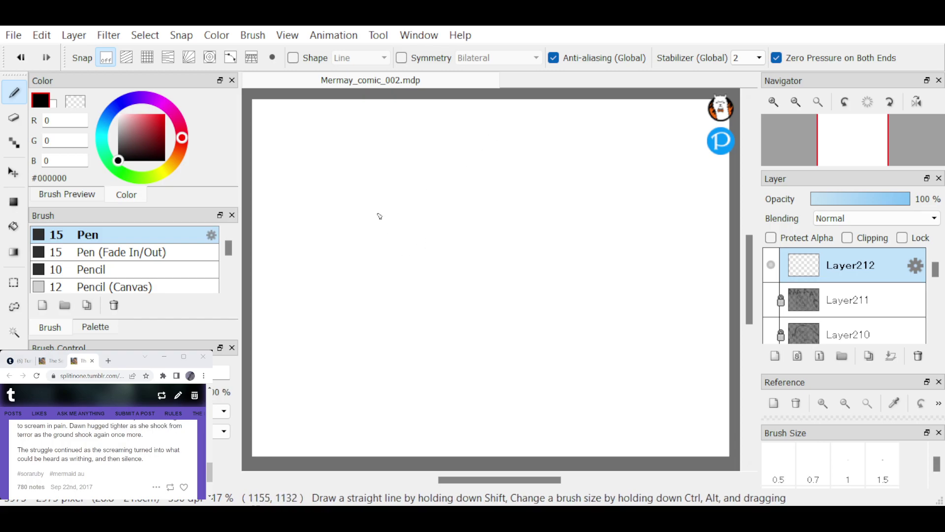
# Draw two long slanted lines down the canvas's left side and two edge lines down its right side with the black size 15 Pen
pyautogui.moveTo(383, 104)
pyautogui.mouseDown()
pyautogui.moveTo(285, 335)
pyautogui.moveTo(265, 422)
pyautogui.mouseUp()
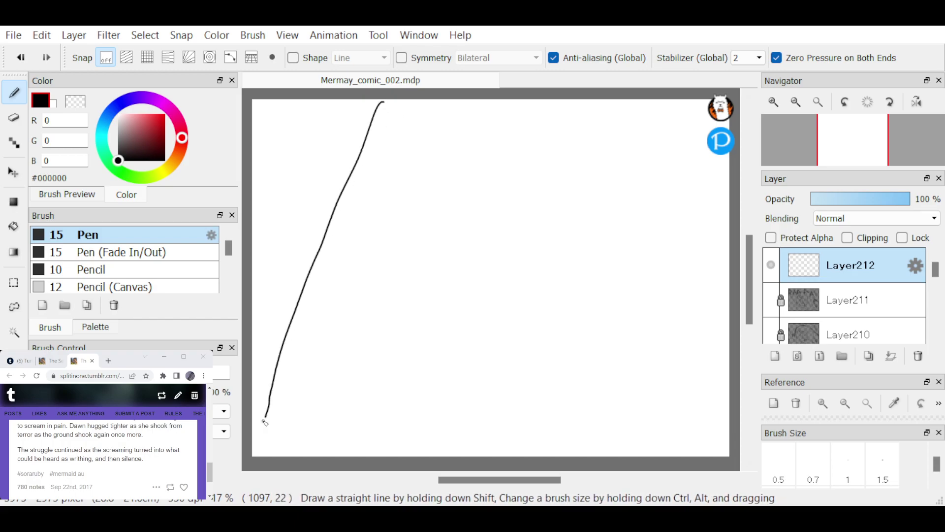
pyautogui.moveTo(423, 107); pyautogui.dragTo(274, 455)
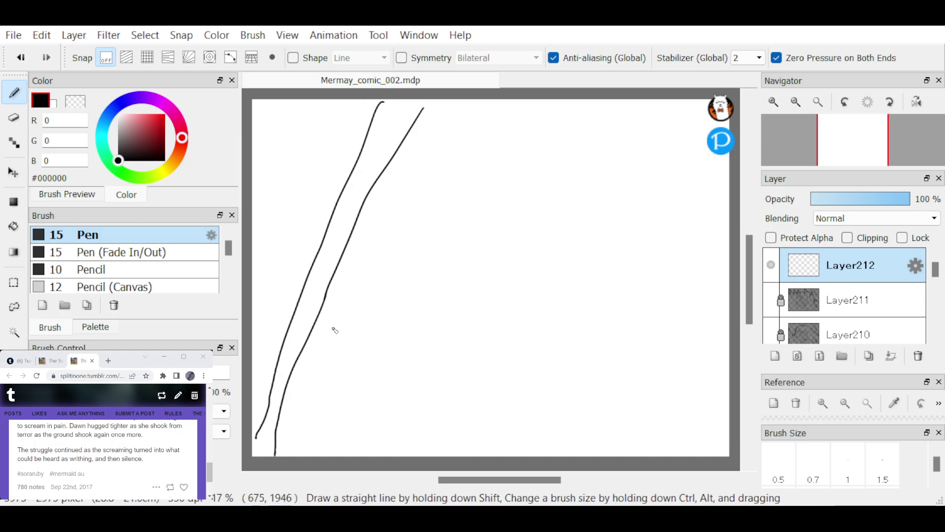
pyautogui.moveTo(730, 284); pyautogui.dragTo(660, 470)
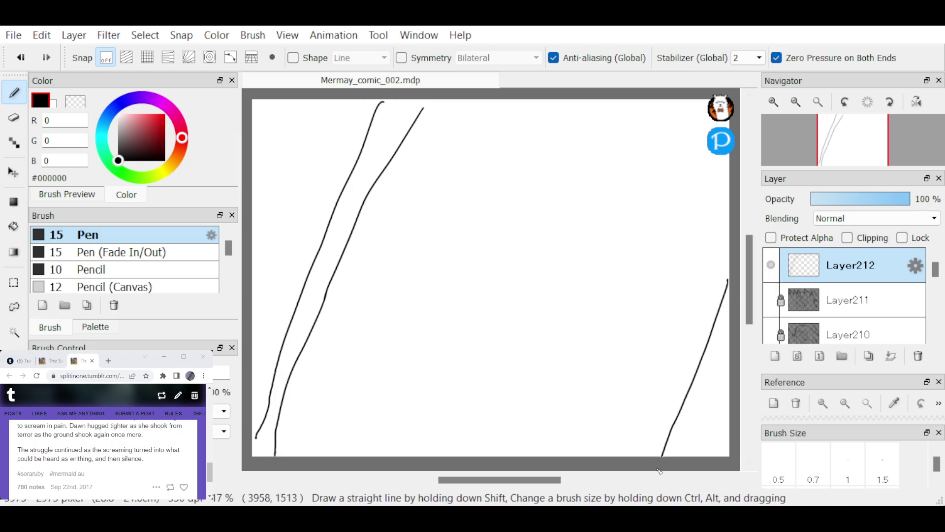
pyautogui.moveTo(675, 102)
pyautogui.mouseDown()
pyautogui.moveTo(715, 236)
pyautogui.moveTo(711, 303)
pyautogui.mouseUp()
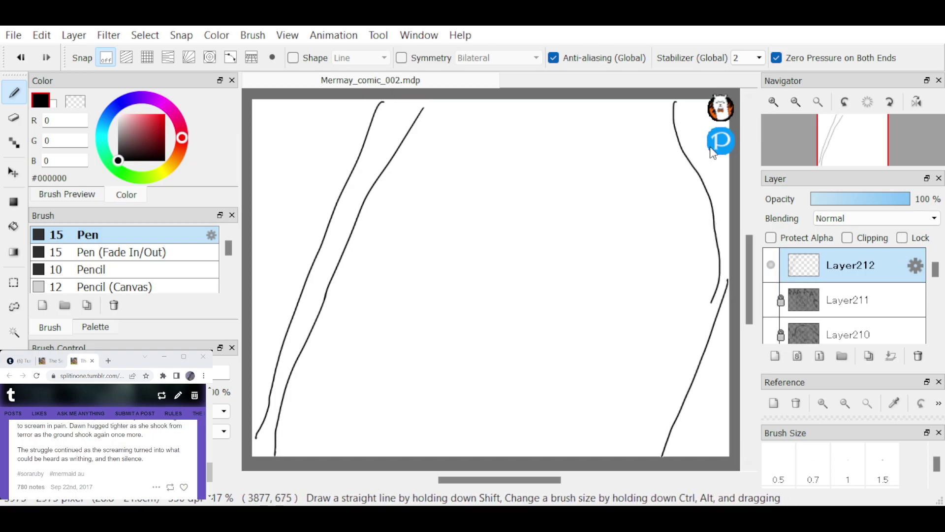
# Add short diagonal hatch strokes across the left band and several steep strokes in the lower right corner
pyautogui.moveTo(408, 124)
pyautogui.mouseDown()
pyautogui.moveTo(351, 147)
pyautogui.moveTo(348, 196)
pyautogui.mouseUp()
pyautogui.moveTo(354, 232); pyautogui.dragTo(309, 261)
pyautogui.moveTo(322, 300); pyautogui.dragTo(281, 335)
pyautogui.moveTo(715, 340); pyautogui.dragTo(729, 408)
pyautogui.moveTo(711, 375); pyautogui.dragTo(727, 456)
pyautogui.moveTo(692, 416)
pyautogui.mouseDown()
pyautogui.moveTo(700, 457)
pyautogui.moveTo(683, 456)
pyautogui.mouseUp()
pyautogui.moveTo(323, 283); pyautogui.dragTo(300, 296)
pyautogui.moveTo(300, 350); pyautogui.dragTo(274, 369)
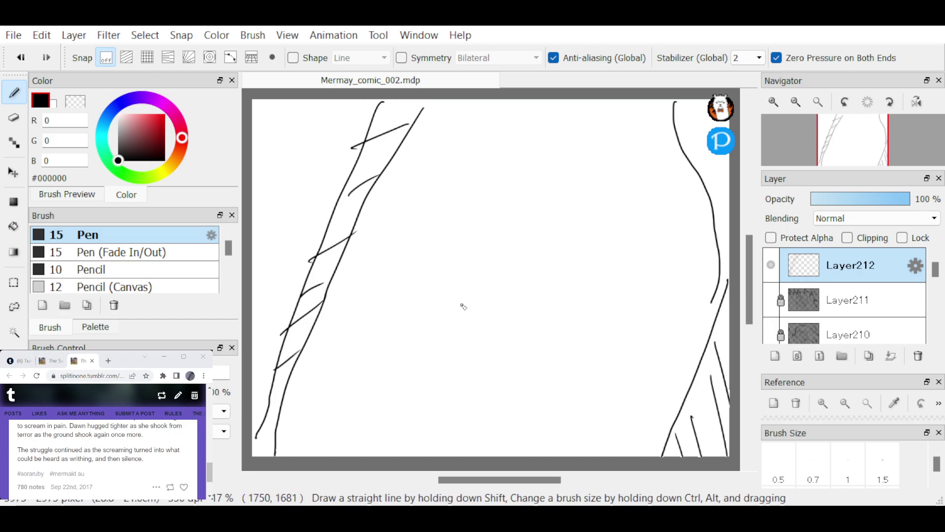
# Paint the area between the left and right outlines solid black with the Pen at size 500, and switch the color to white
pyautogui.click(936, 481)
pyautogui.click(937, 482)
pyautogui.click(882, 460)
pyautogui.click(936, 481)
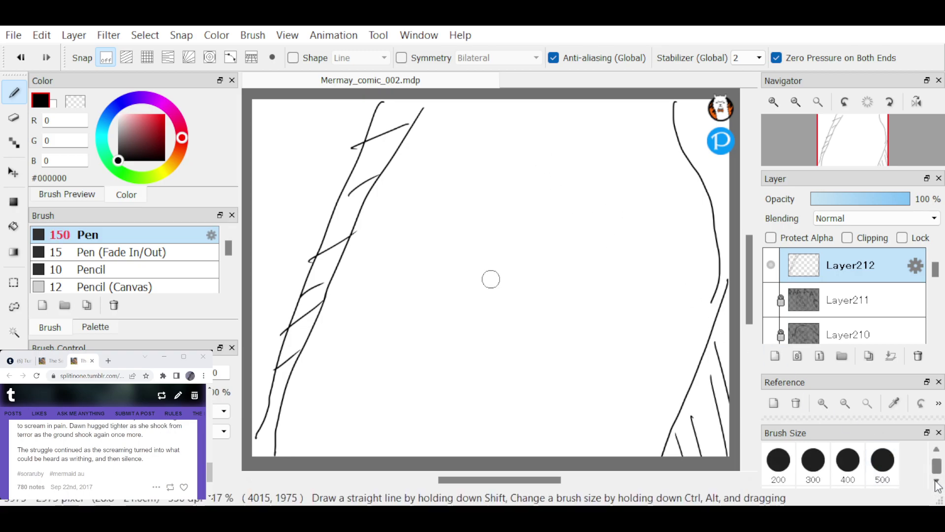
pyautogui.click(882, 460)
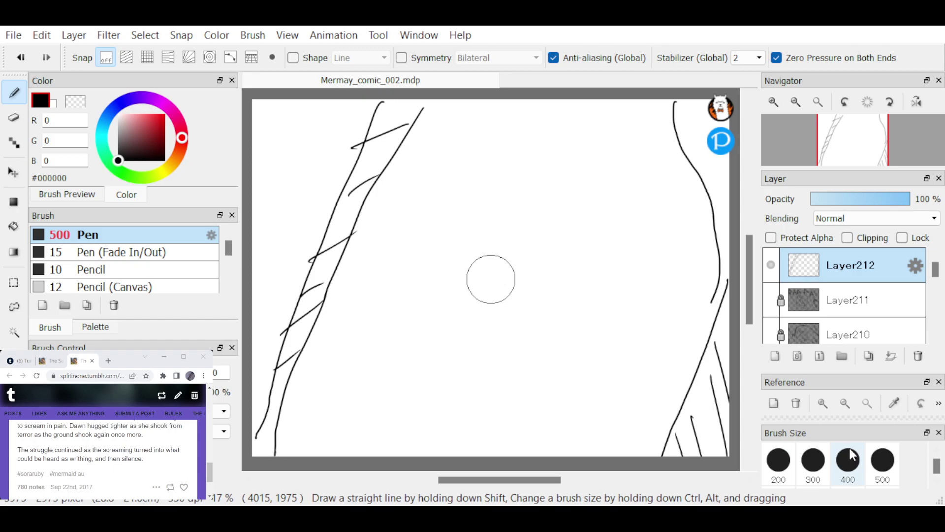
pyautogui.moveTo(450, 103)
pyautogui.mouseDown()
pyautogui.moveTo(305, 394)
pyautogui.moveTo(295, 446)
pyautogui.mouseUp()
pyautogui.click(493, 124)
pyautogui.moveTo(478, 140)
pyautogui.mouseDown()
pyautogui.moveTo(448, 236)
pyautogui.moveTo(431, 447)
pyautogui.moveTo(534, 305)
pyautogui.moveTo(658, 165)
pyautogui.moveTo(538, 439)
pyautogui.moveTo(699, 237)
pyautogui.moveTo(626, 477)
pyautogui.moveTo(658, 427)
pyautogui.moveTo(682, 201)
pyautogui.moveTo(656, 125)
pyautogui.moveTo(560, 116)
pyautogui.moveTo(437, 131)
pyautogui.moveTo(368, 254)
pyautogui.mouseUp()
pyautogui.click(54, 103)
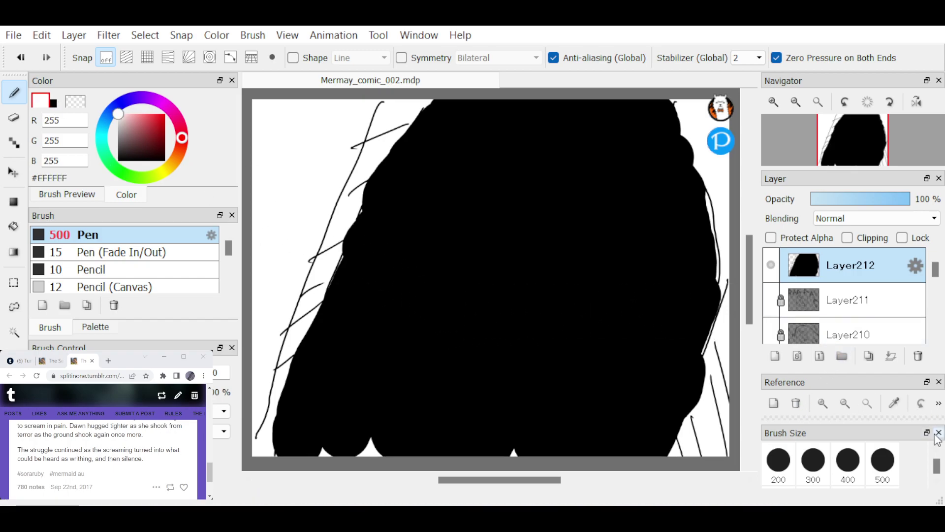
# Draw wavy strands with pointed ends along the black area's top and right edge with the white Pen at size 15
pyautogui.scroll(5, 941, 462)
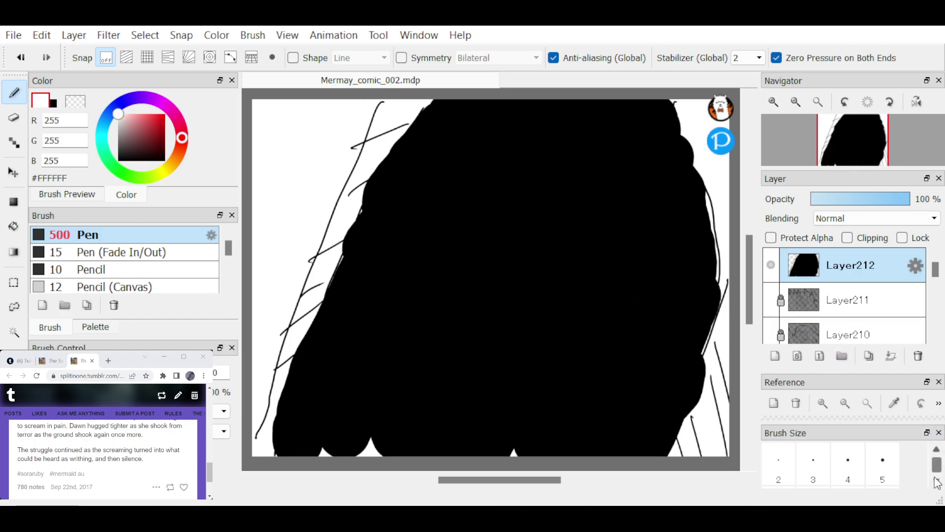
pyautogui.click(882, 460)
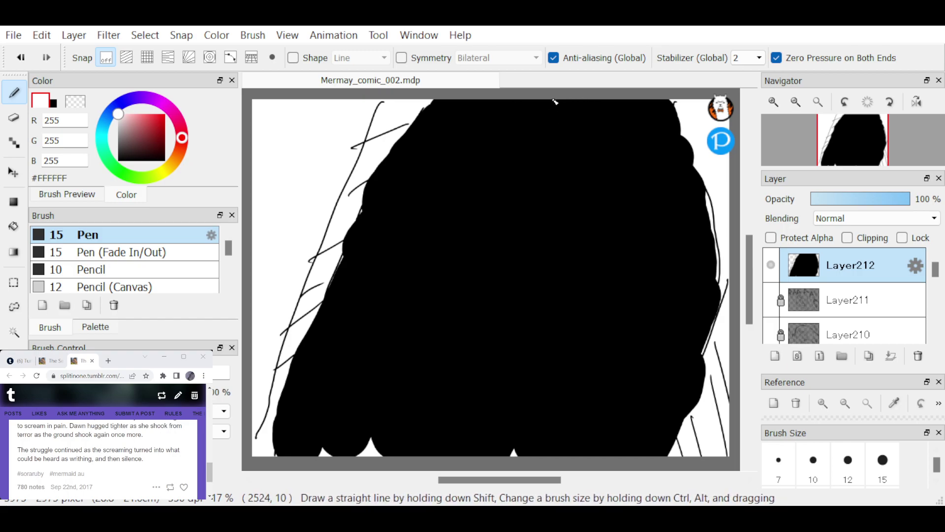
pyautogui.moveTo(555, 102); pyautogui.dragTo(392, 145)
pyautogui.moveTo(557, 102)
pyautogui.mouseDown()
pyautogui.moveTo(567, 124)
pyautogui.moveTo(624, 134)
pyautogui.moveTo(622, 185)
pyautogui.moveTo(648, 158)
pyautogui.moveTo(661, 261)
pyautogui.mouseUp()
pyautogui.moveTo(652, 169); pyautogui.dragTo(711, 290)
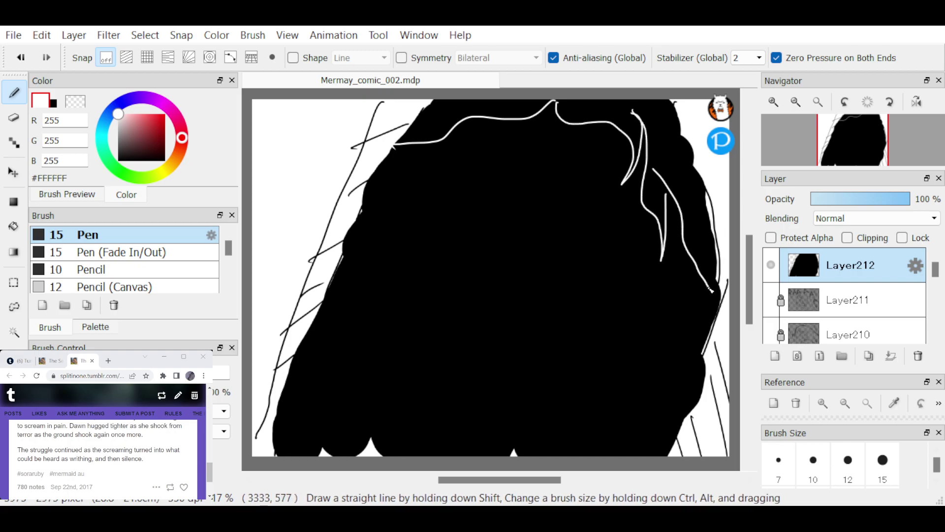
pyautogui.moveTo(515, 117)
pyautogui.mouseDown()
pyautogui.moveTo(430, 181)
pyautogui.moveTo(424, 148)
pyautogui.mouseUp()
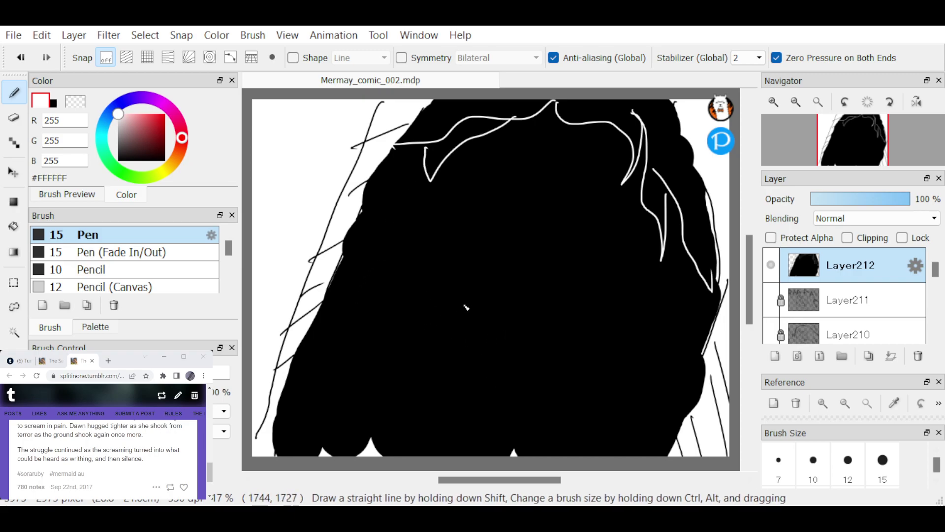
# Sketch a round white face with squeezed-shut eyes, a jagged mouth, spiky hair and side fins in the middle of the black area
pyautogui.moveTo(498, 285)
pyautogui.mouseDown()
pyautogui.moveTo(449, 304)
pyautogui.moveTo(475, 348)
pyautogui.moveTo(520, 300)
pyautogui.moveTo(478, 284)
pyautogui.moveTo(482, 318)
pyautogui.moveTo(468, 323)
pyautogui.moveTo(510, 306)
pyautogui.moveTo(504, 325)
pyautogui.mouseUp()
pyautogui.moveTo(456, 278)
pyautogui.mouseDown()
pyautogui.moveTo(481, 259)
pyautogui.moveTo(492, 279)
pyautogui.mouseUp()
pyautogui.moveTo(450, 307)
pyautogui.mouseDown()
pyautogui.moveTo(416, 337)
pyautogui.moveTo(429, 310)
pyautogui.mouseUp()
pyautogui.moveTo(521, 295)
pyautogui.mouseDown()
pyautogui.moveTo(529, 288)
pyautogui.moveTo(507, 258)
pyautogui.mouseUp()
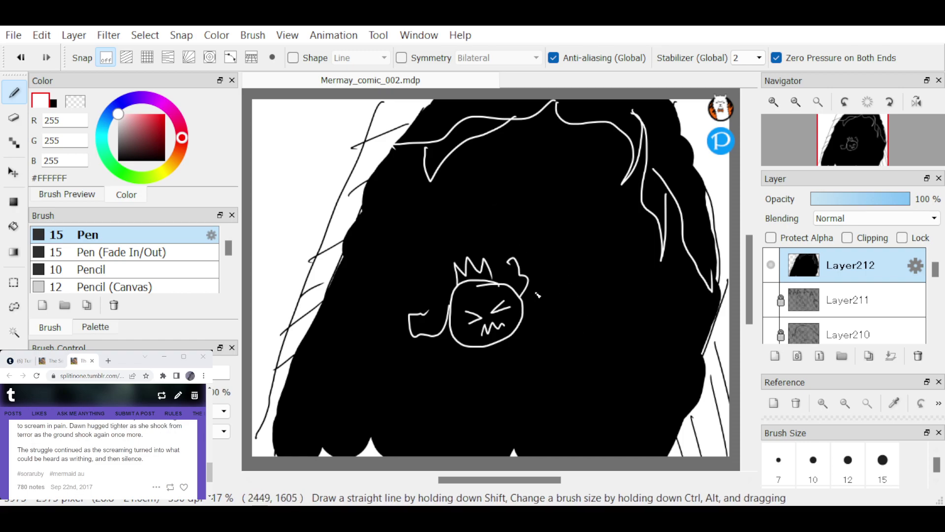
# Sketch a second, smaller face with squeezed-shut eyes, a hair tuft and a side fin against the first face's right side
pyautogui.moveTo(537, 294)
pyautogui.mouseDown()
pyautogui.moveTo(544, 311)
pyautogui.moveTo(532, 317)
pyautogui.moveTo(555, 324)
pyautogui.mouseUp()
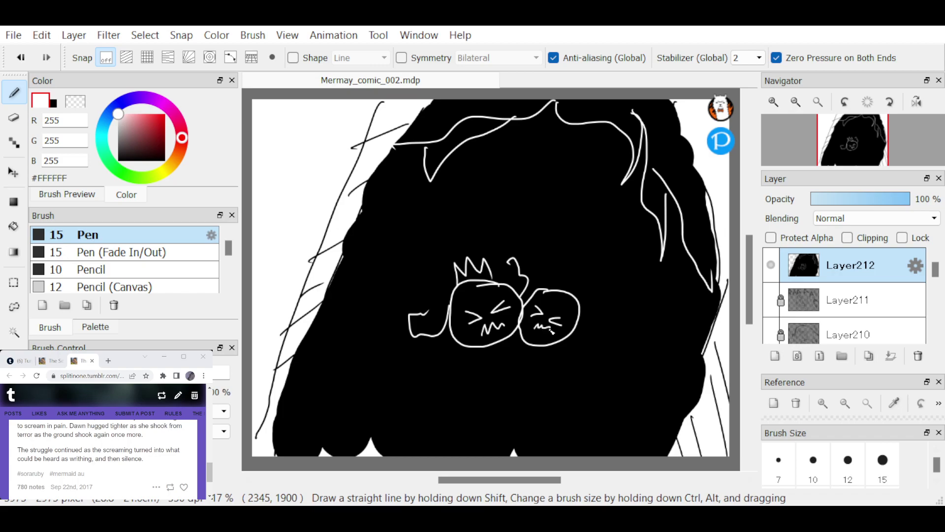
pyautogui.moveTo(559, 291); pyautogui.dragTo(566, 284)
pyautogui.moveTo(573, 339)
pyautogui.mouseDown()
pyautogui.moveTo(604, 313)
pyautogui.moveTo(580, 311)
pyautogui.mouseUp()
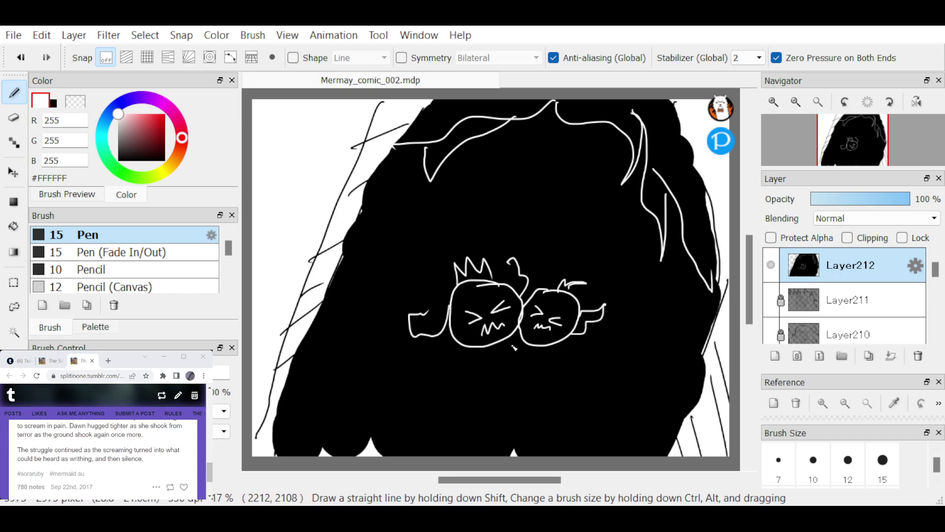
# Draw the two characters' hugging bodies and arms below the heads, with a forked tail on the left and a curled tail on the right
pyautogui.moveTo(475, 348)
pyautogui.mouseDown()
pyautogui.moveTo(494, 362)
pyautogui.moveTo(465, 427)
pyautogui.mouseUp()
pyautogui.moveTo(545, 364); pyautogui.dragTo(536, 421)
pyautogui.moveTo(526, 366)
pyautogui.mouseDown()
pyautogui.moveTo(487, 370)
pyautogui.moveTo(526, 385)
pyautogui.mouseUp()
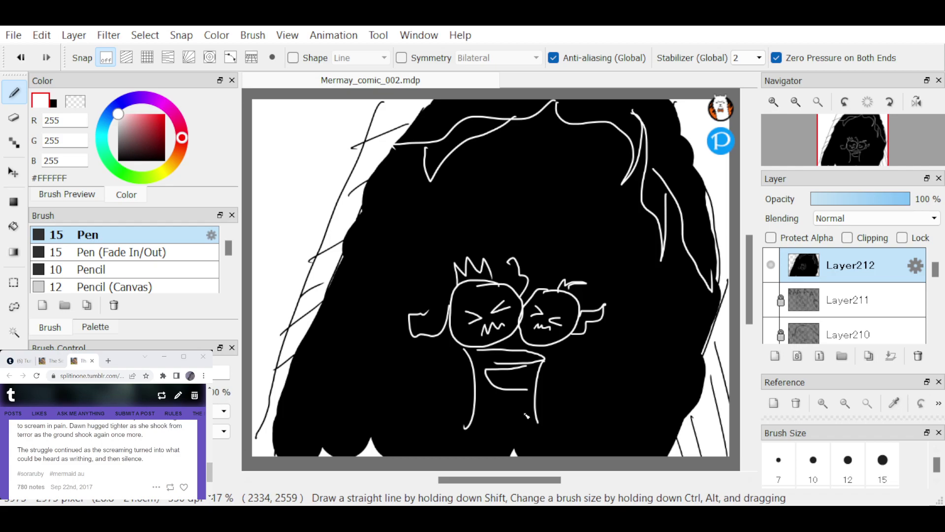
pyautogui.moveTo(526, 416); pyautogui.dragTo(571, 409)
pyautogui.moveTo(466, 423)
pyautogui.mouseDown()
pyautogui.moveTo(466, 445)
pyautogui.moveTo(420, 433)
pyautogui.moveTo(403, 400)
pyautogui.moveTo(420, 404)
pyautogui.moveTo(426, 385)
pyautogui.moveTo(460, 432)
pyautogui.mouseUp()
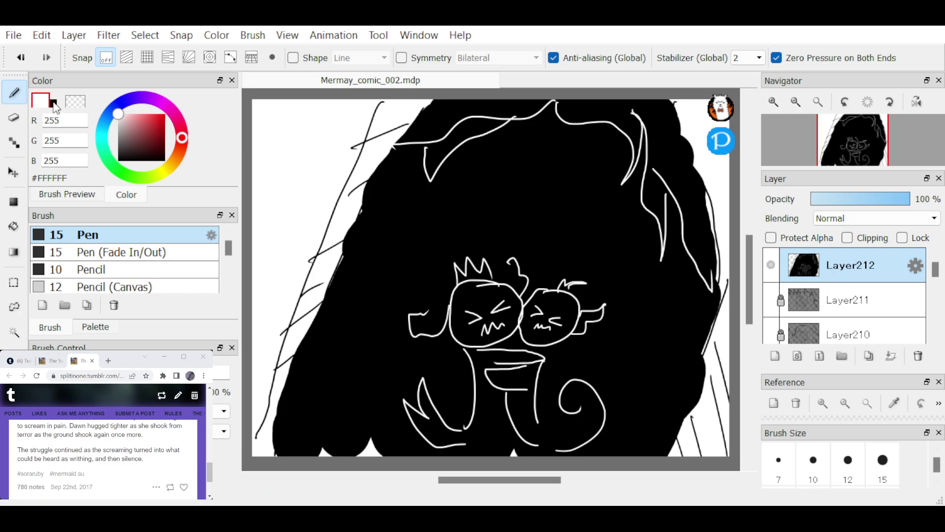
# Switch the color to black and scribble a small, filled, elongated body in the canvas's upper left corner
pyautogui.click(53, 103)
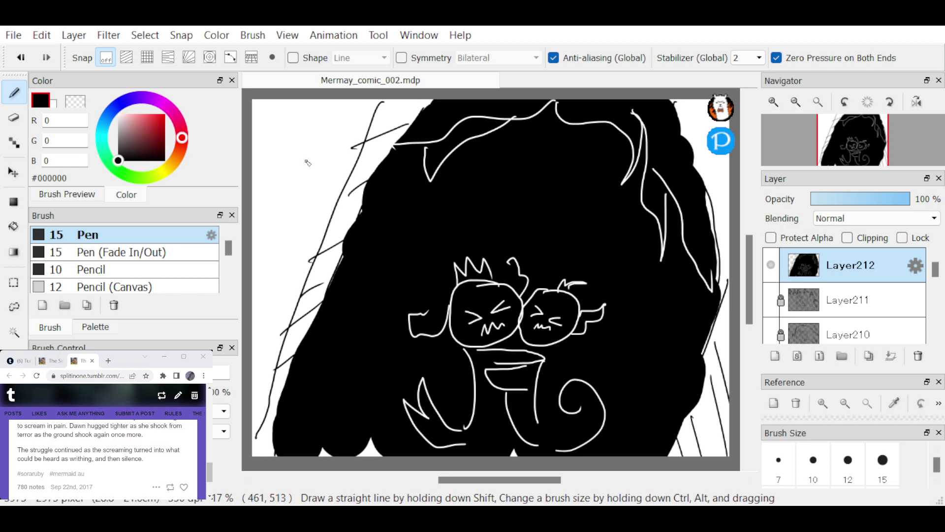
pyautogui.moveTo(296, 153)
pyautogui.mouseDown()
pyautogui.moveTo(328, 153)
pyautogui.moveTo(285, 144)
pyautogui.moveTo(303, 153)
pyautogui.mouseUp()
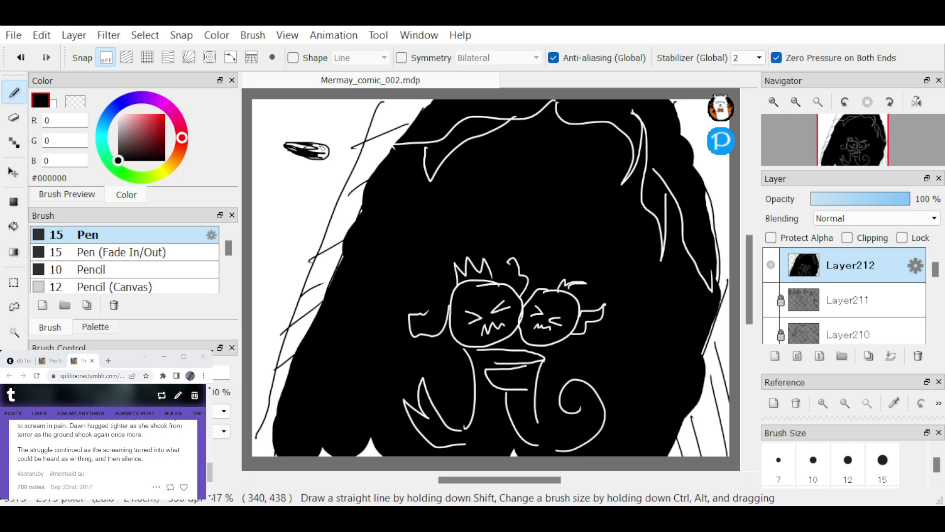
pyautogui.moveTo(323, 148); pyautogui.dragTo(314, 149)
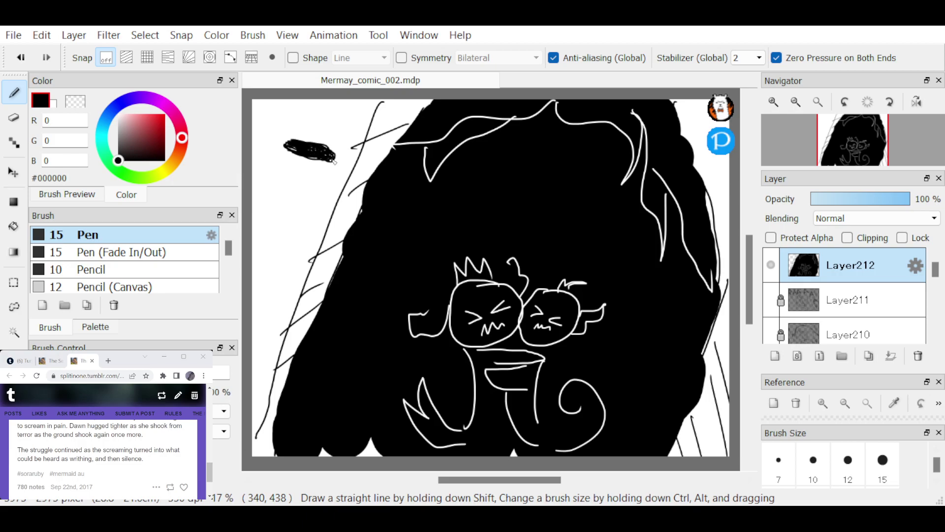
pyautogui.moveTo(314, 165); pyautogui.dragTo(334, 167)
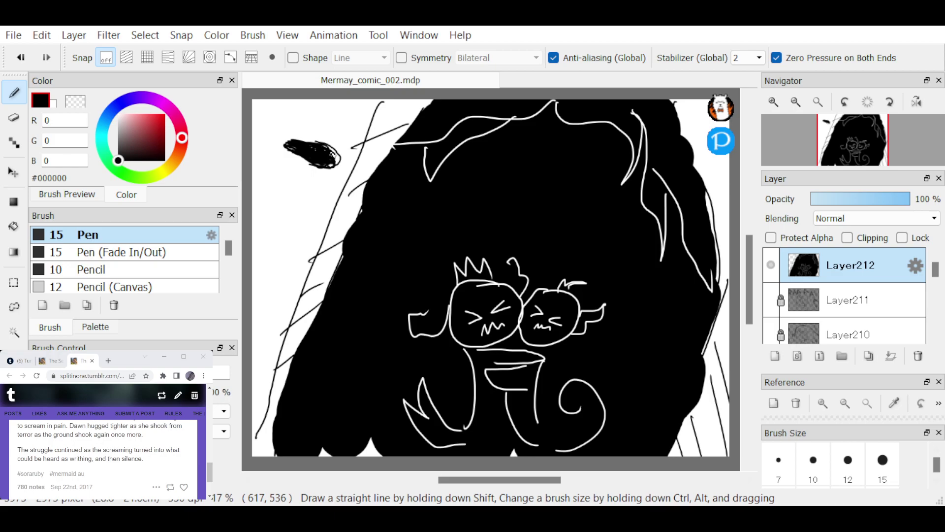
pyautogui.moveTo(329, 152); pyautogui.dragTo(339, 160)
# Add a pointed tail and curved motion lines around the small dark shape, and lock Layer212
pyautogui.moveTo(274, 139)
pyautogui.mouseDown()
pyautogui.moveTo(308, 181)
pyautogui.moveTo(304, 174)
pyautogui.mouseUp()
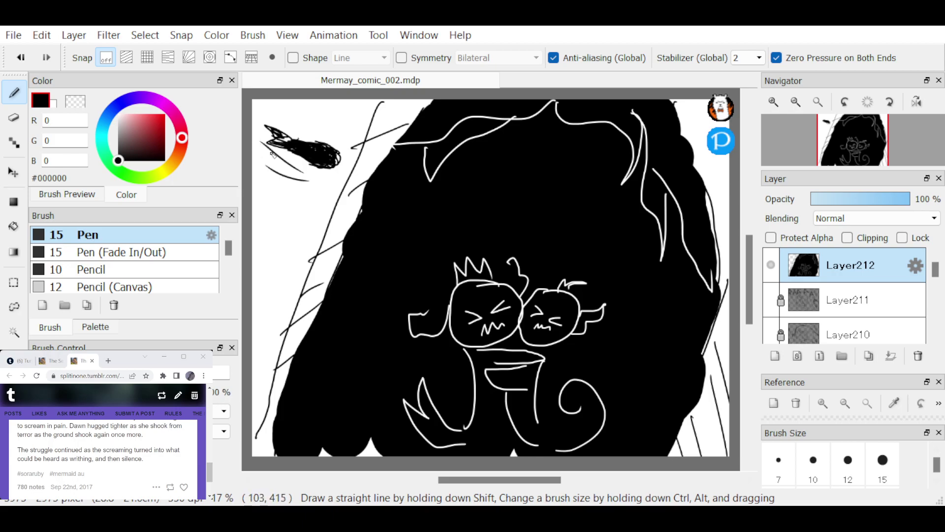
pyautogui.moveTo(290, 99); pyautogui.dragTo(344, 130)
pyautogui.moveTo(273, 116); pyautogui.dragTo(337, 143)
pyautogui.moveTo(255, 181); pyautogui.dragTo(299, 198)
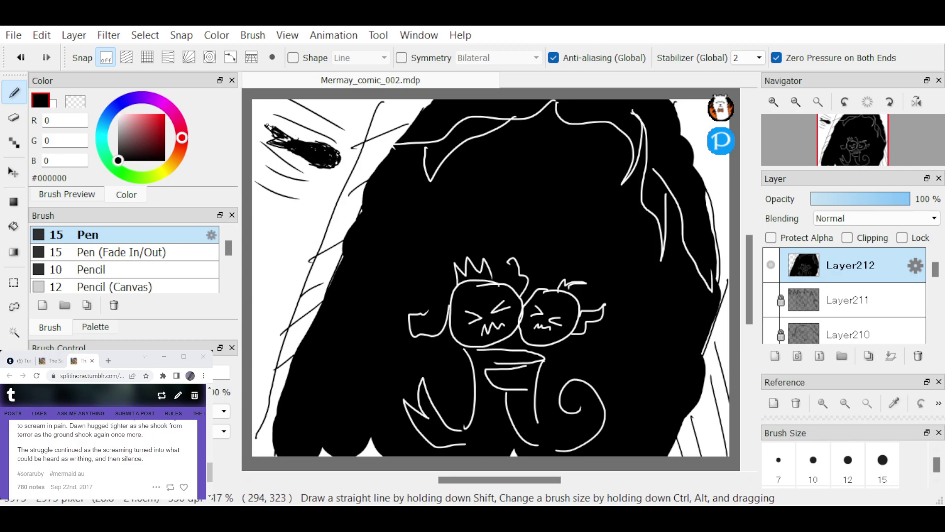
pyautogui.moveTo(268, 126); pyautogui.dragTo(292, 139)
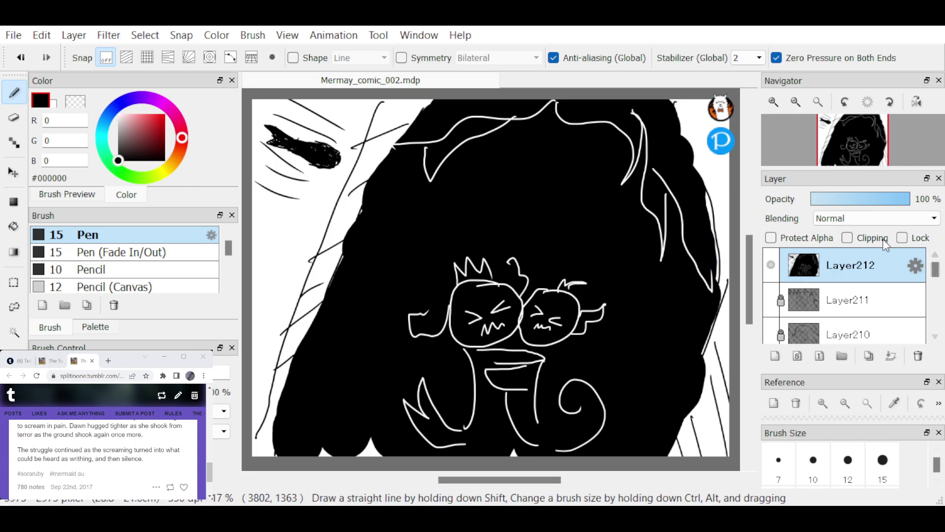
pyautogui.click(903, 237)
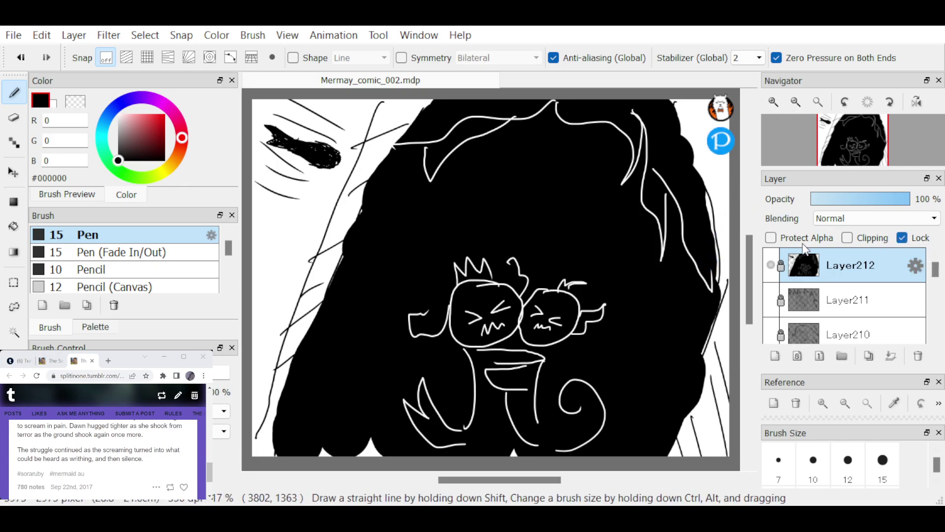
# Hide Layer212 and add a new empty layer named Layer213
pyautogui.click(771, 266)
pyautogui.click(774, 355)
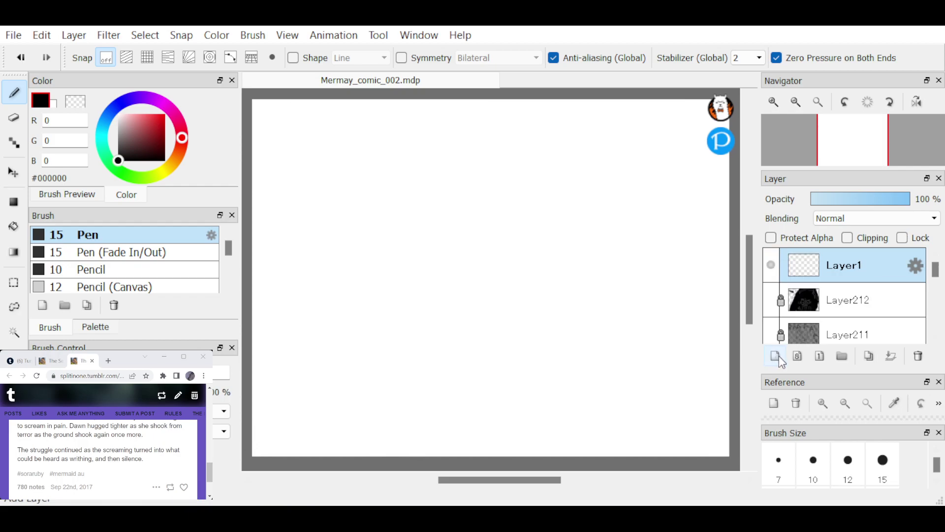
pyautogui.doubleClick(873, 266)
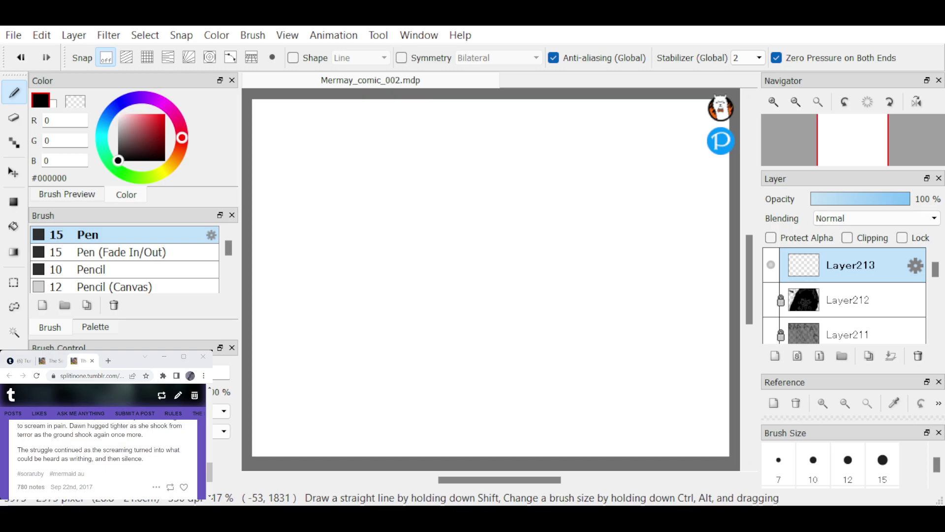
# Read the Tumblr story post about the struggle between the leviathan and the smaller creature outside the tube
pyautogui.moveTo(129, 449); pyautogui.dragTo(127, 458)
pyautogui.scroll(-5, 131, 453)
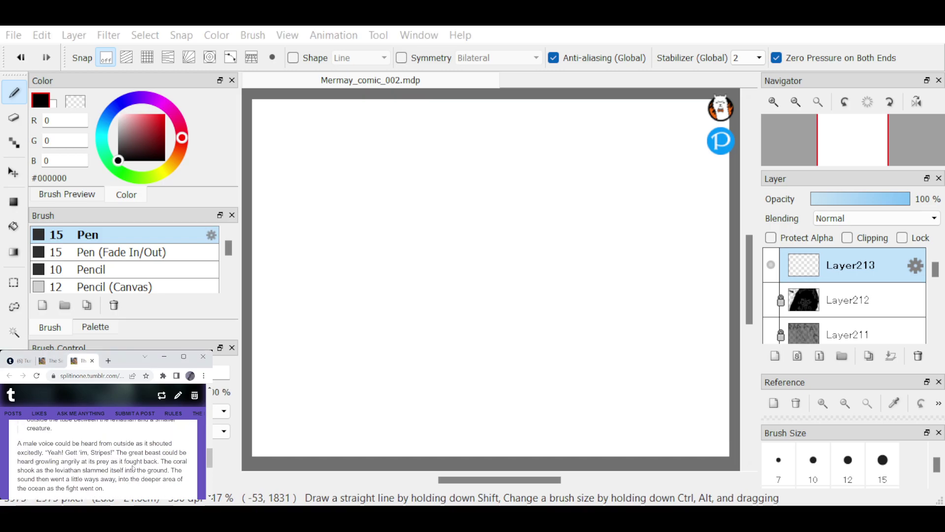
pyautogui.scroll(3, 137, 443)
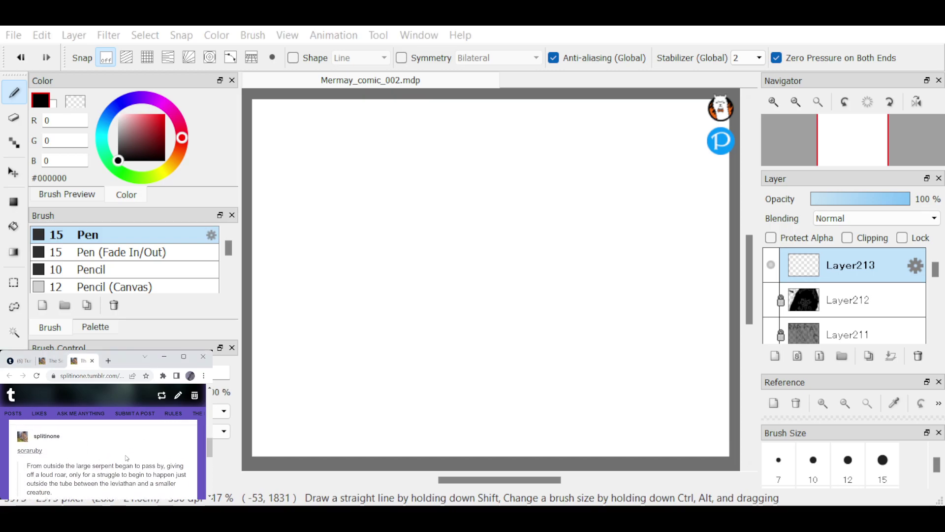
pyautogui.scroll(-1, 124, 471)
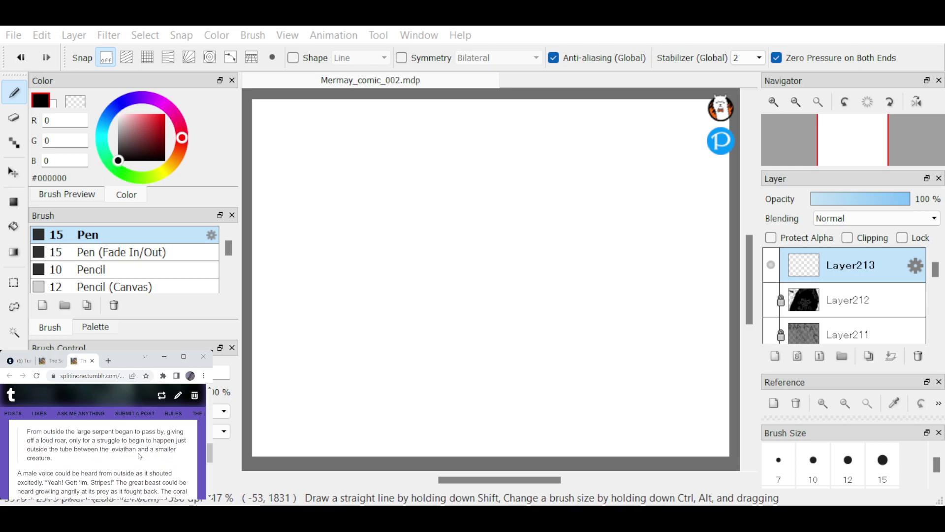
pyautogui.scroll(-1, 140, 456)
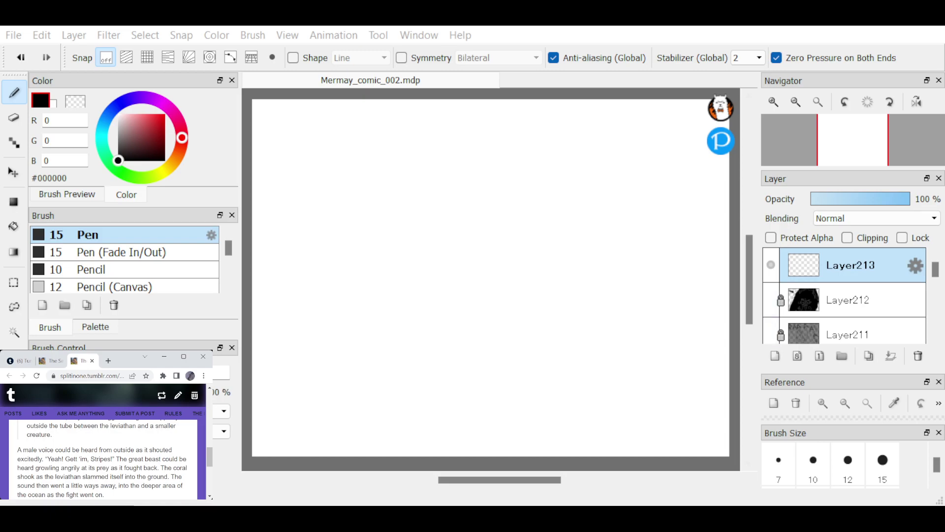
# Show Layer212 again and replace the empty Layer213 with an unlocked duplicate of Layer212 named Layer213
pyautogui.click(771, 299)
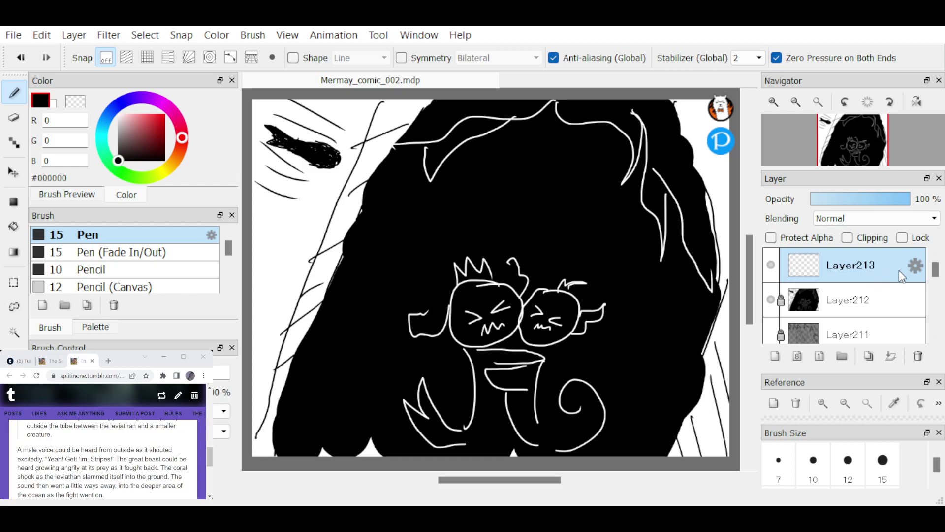
pyautogui.click(918, 358)
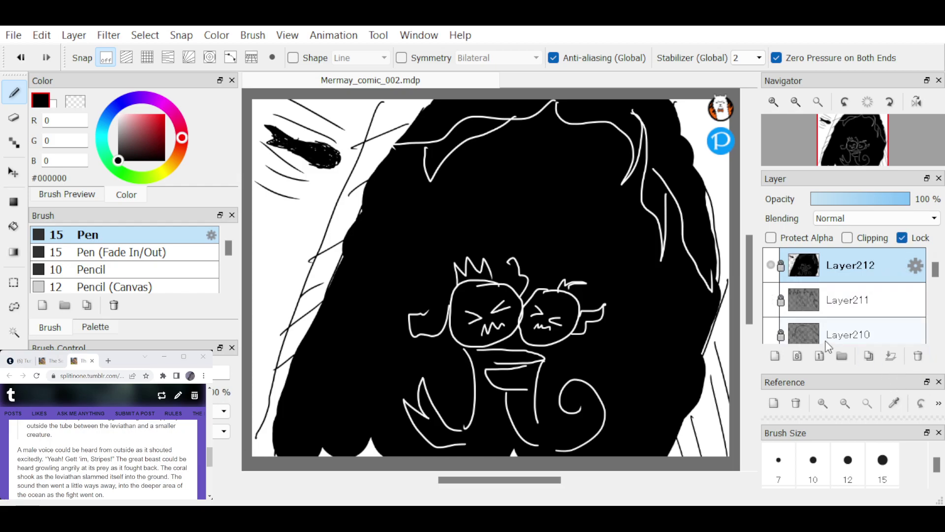
pyautogui.click(868, 363)
pyautogui.click(904, 237)
pyautogui.doubleClick(878, 268)
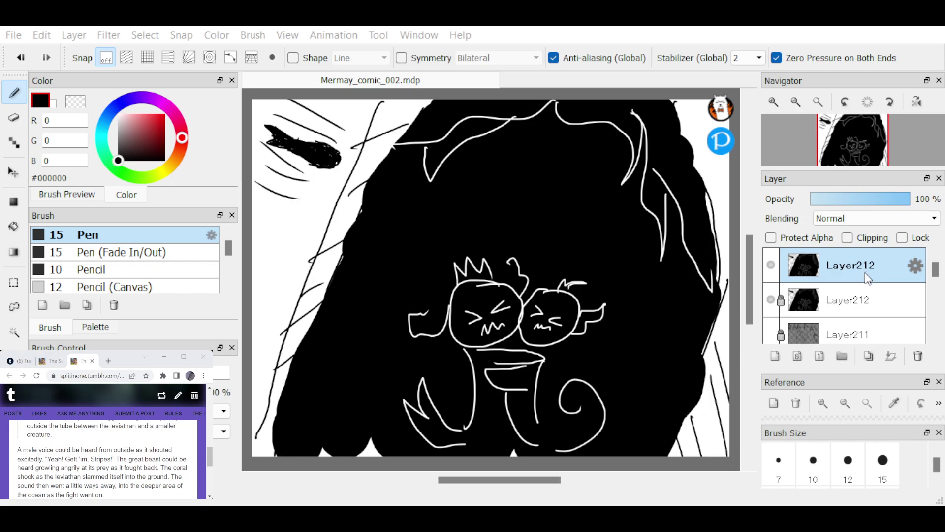
pyautogui.press('Return')
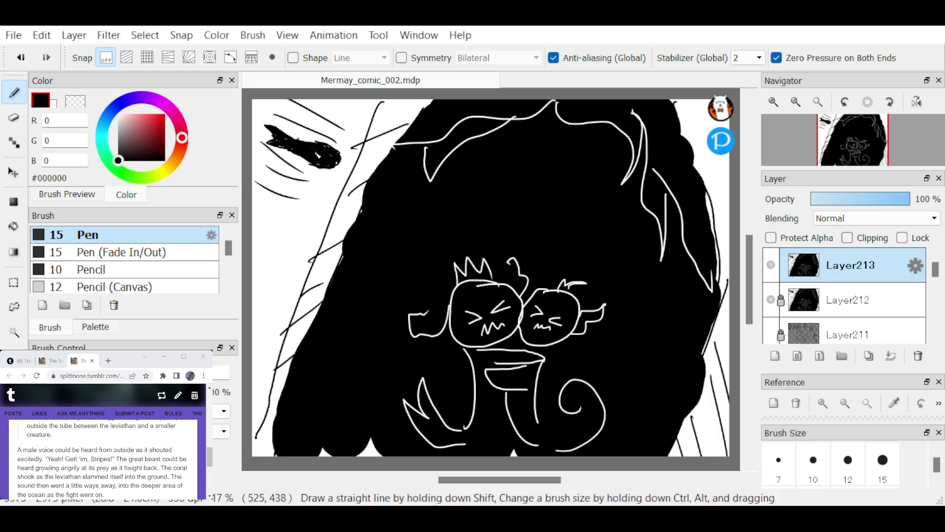
# Hide Layer212 and erase the small dark shape and its motion lines from Layer213 with the Eraser at size 150
pyautogui.press('e')
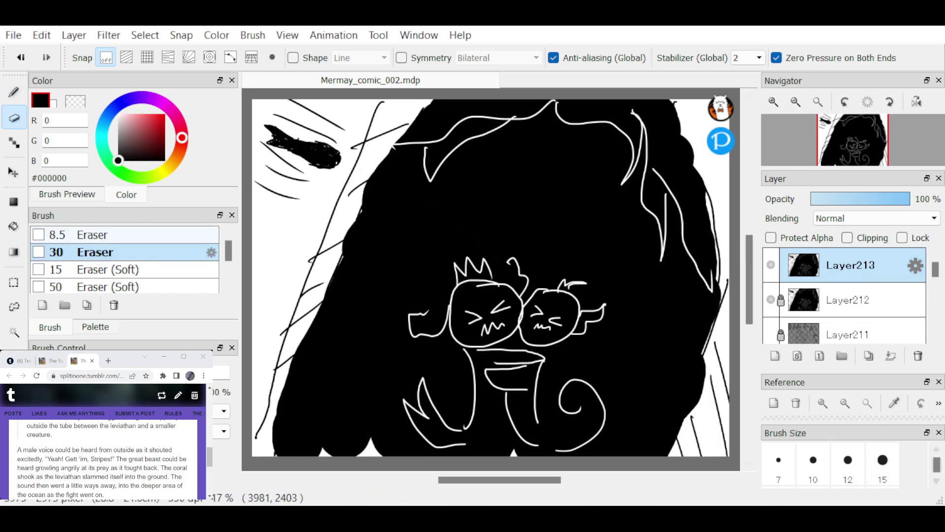
pyautogui.click(937, 481)
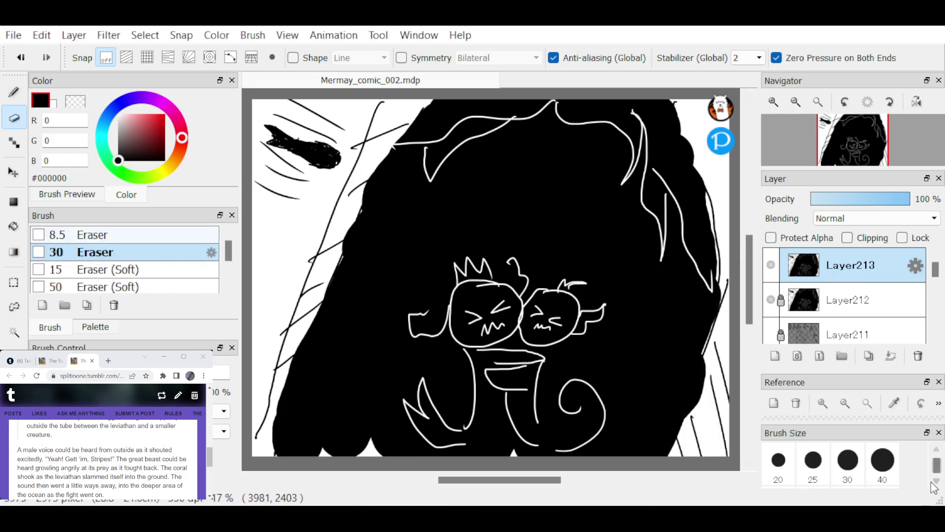
pyautogui.click(937, 480)
pyautogui.click(883, 461)
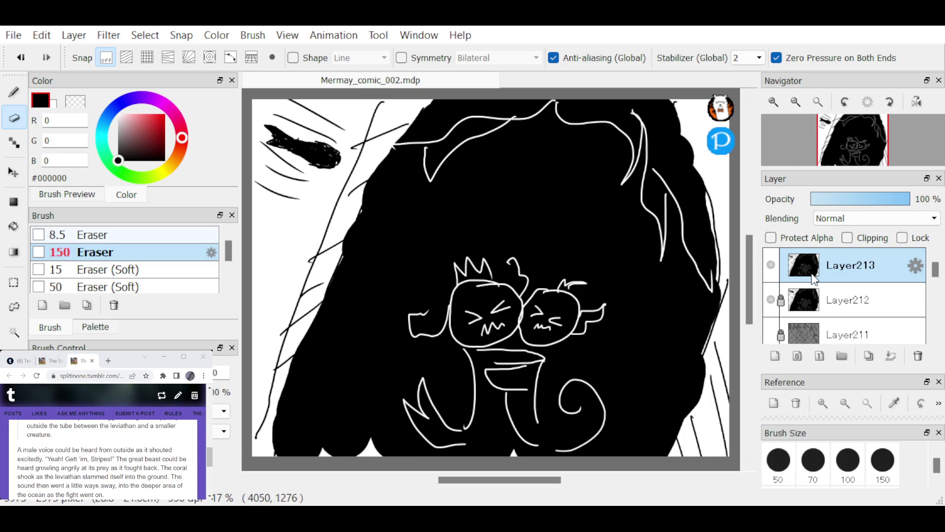
pyautogui.click(770, 300)
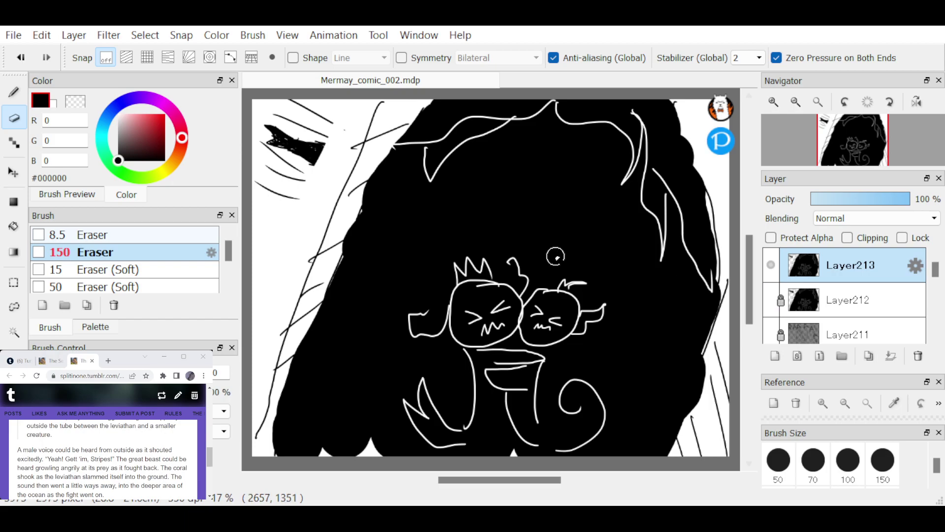
pyautogui.moveTo(320, 147)
pyautogui.mouseDown()
pyautogui.moveTo(276, 114)
pyautogui.moveTo(270, 131)
pyautogui.mouseUp()
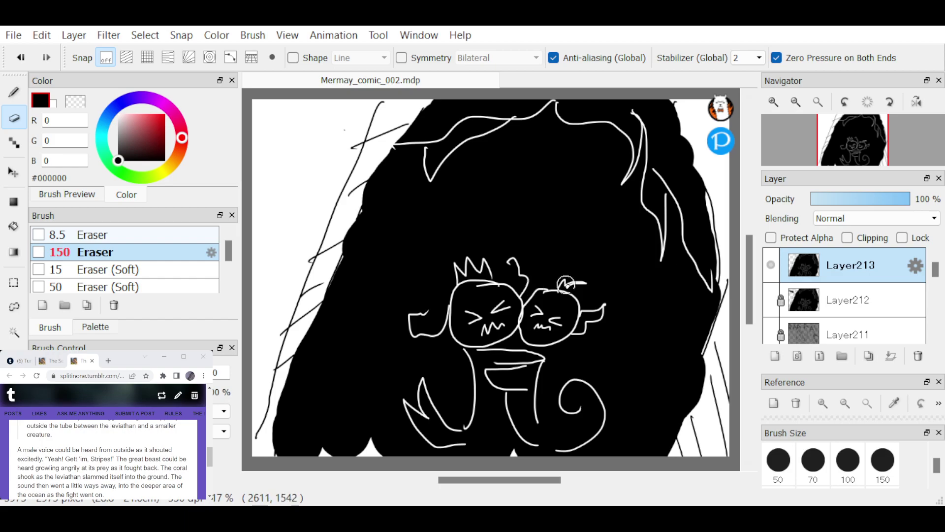
# Try to add a line of text over the black area above the two characters
pyautogui.press('t')
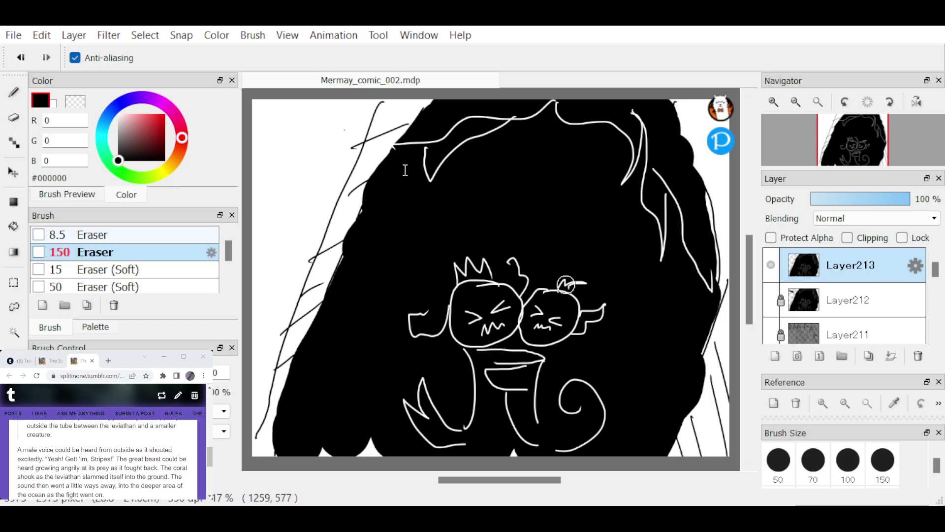
pyautogui.click(436, 196)
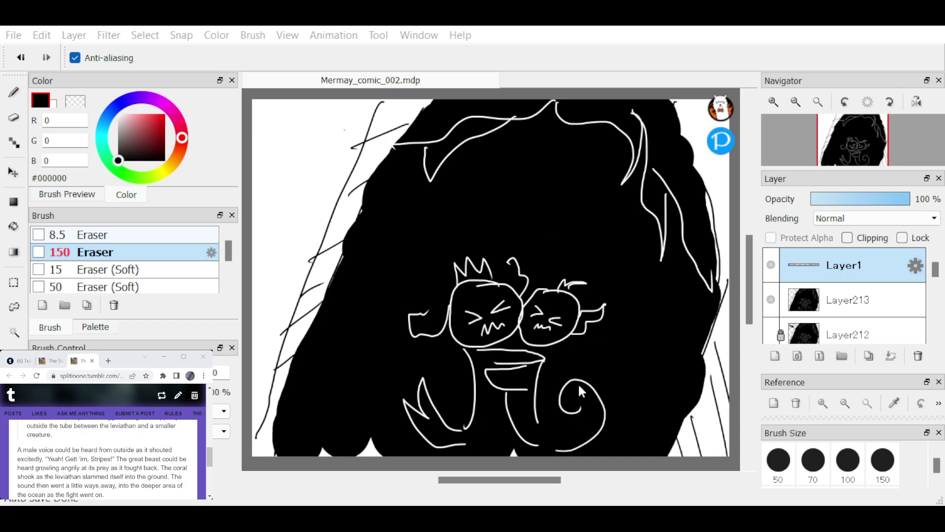
pyautogui.hotkey('ctrl', 'e')
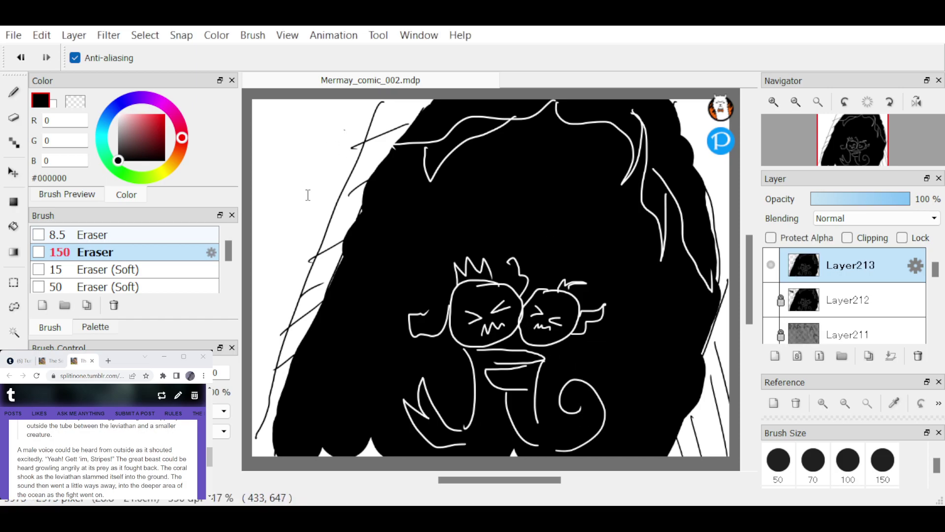
# Hand-letter "RAAAAA" in orange (#EC6E1B) across the upper part of Layer213 with the size 15 Pen
pyautogui.press('b')
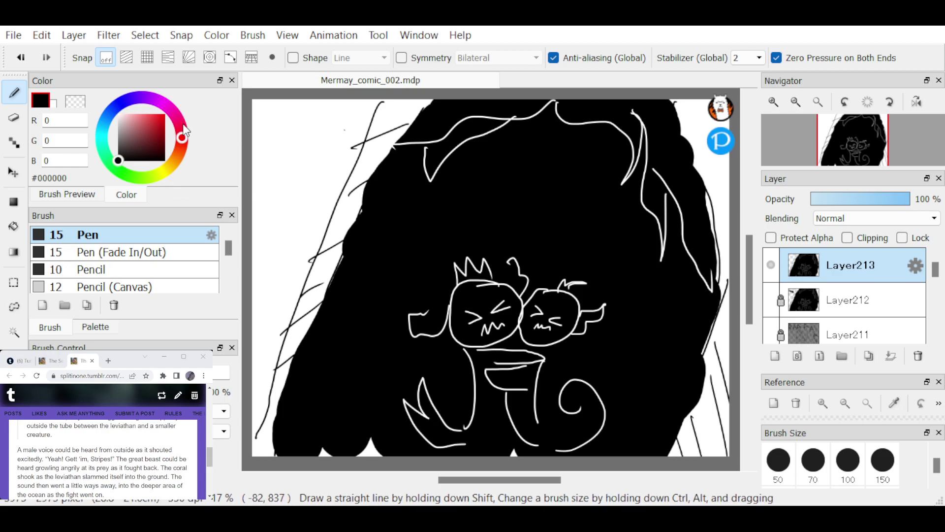
pyautogui.moveTo(184, 130); pyautogui.dragTo(178, 154)
pyautogui.moveTo(287, 151); pyautogui.dragTo(286, 208)
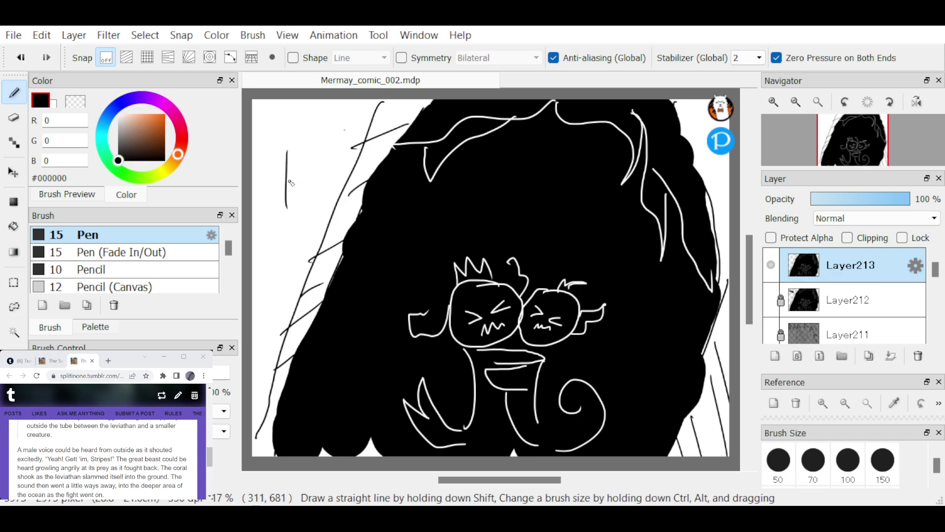
pyautogui.hotkey('ctrl', 'z')
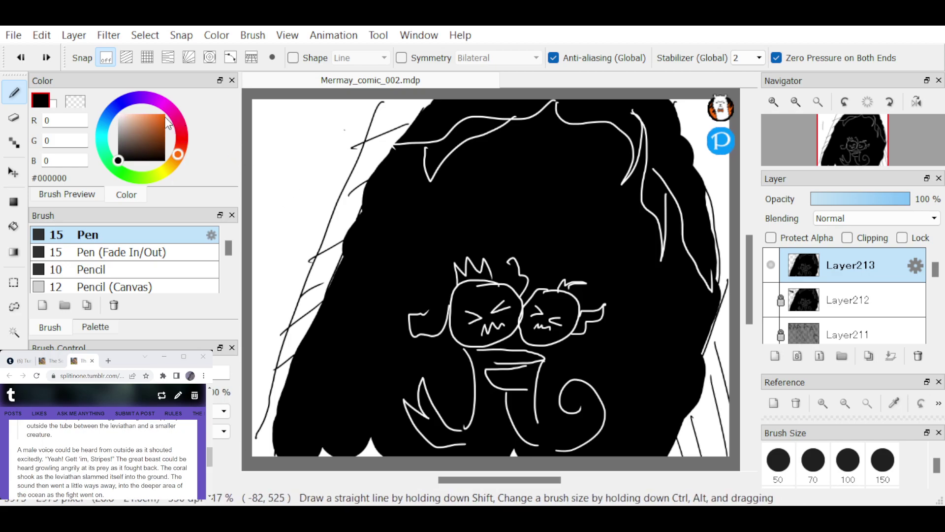
pyautogui.click(159, 118)
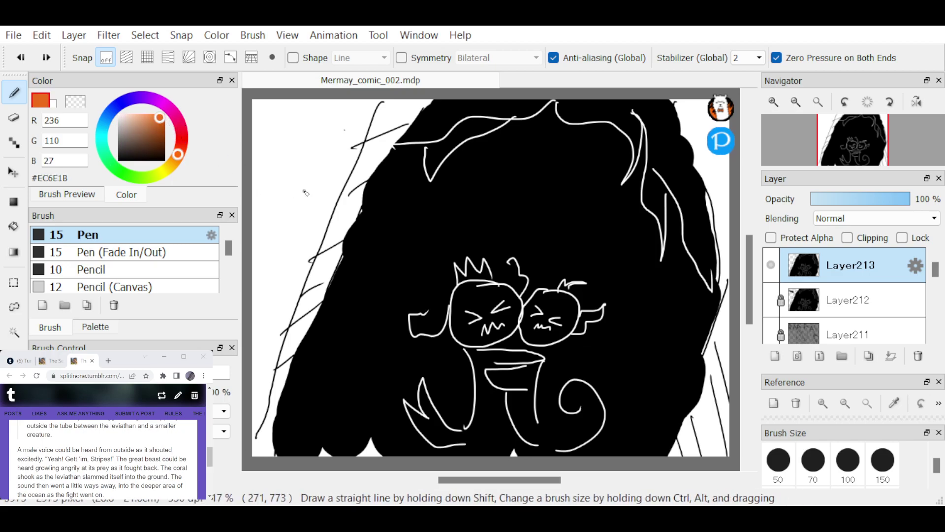
pyautogui.moveTo(293, 129); pyautogui.dragTo(267, 243)
pyautogui.moveTo(291, 134)
pyautogui.mouseDown()
pyautogui.moveTo(275, 194)
pyautogui.moveTo(295, 192)
pyautogui.moveTo(317, 232)
pyautogui.mouseUp()
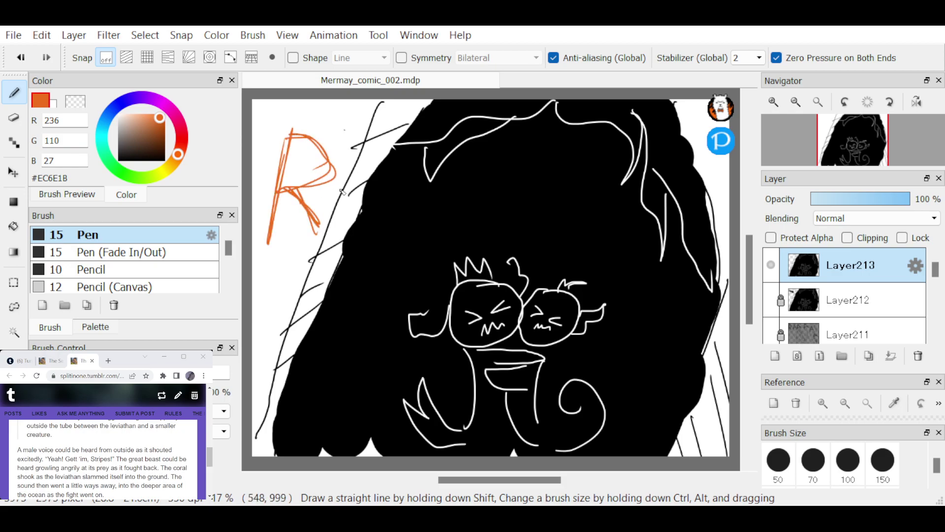
pyautogui.moveTo(380, 157)
pyautogui.mouseDown()
pyautogui.moveTo(347, 241)
pyautogui.moveTo(415, 225)
pyautogui.mouseUp()
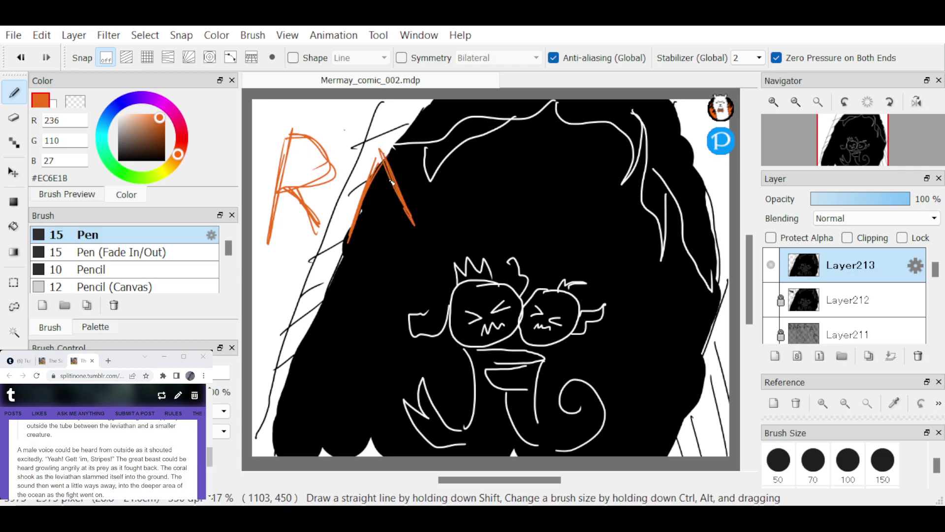
pyautogui.moveTo(359, 211); pyautogui.dragTo(405, 207)
pyautogui.moveTo(453, 226)
pyautogui.mouseDown()
pyautogui.moveTo(473, 140)
pyautogui.moveTo(510, 211)
pyautogui.mouseUp()
pyautogui.moveTo(448, 197); pyautogui.dragTo(499, 187)
pyautogui.moveTo(548, 147)
pyautogui.mouseDown()
pyautogui.moveTo(547, 224)
pyautogui.moveTo(605, 206)
pyautogui.mouseUp()
pyautogui.moveTo(548, 193)
pyautogui.mouseDown()
pyautogui.moveTo(580, 183)
pyautogui.moveTo(574, 177)
pyautogui.mouseUp()
pyautogui.moveTo(632, 138); pyautogui.dragTo(629, 228)
pyautogui.moveTo(630, 147)
pyautogui.mouseDown()
pyautogui.moveTo(628, 205)
pyautogui.moveTo(650, 225)
pyautogui.mouseUp()
pyautogui.moveTo(635, 132); pyautogui.dragTo(677, 204)
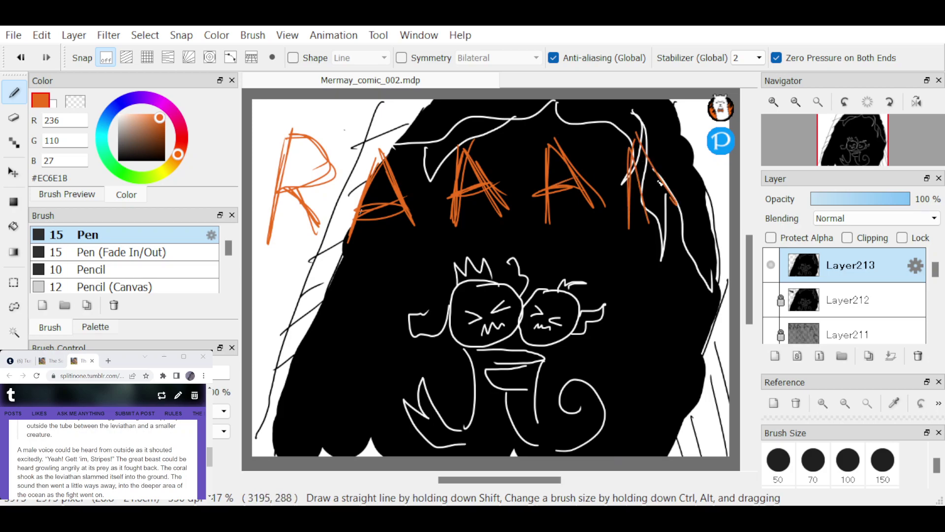
pyautogui.moveTo(624, 187); pyautogui.dragTo(680, 172)
pyautogui.moveTo(704, 213)
pyautogui.mouseDown()
pyautogui.moveTo(667, 281)
pyautogui.moveTo(716, 286)
pyautogui.moveTo(705, 259)
pyautogui.mouseUp()
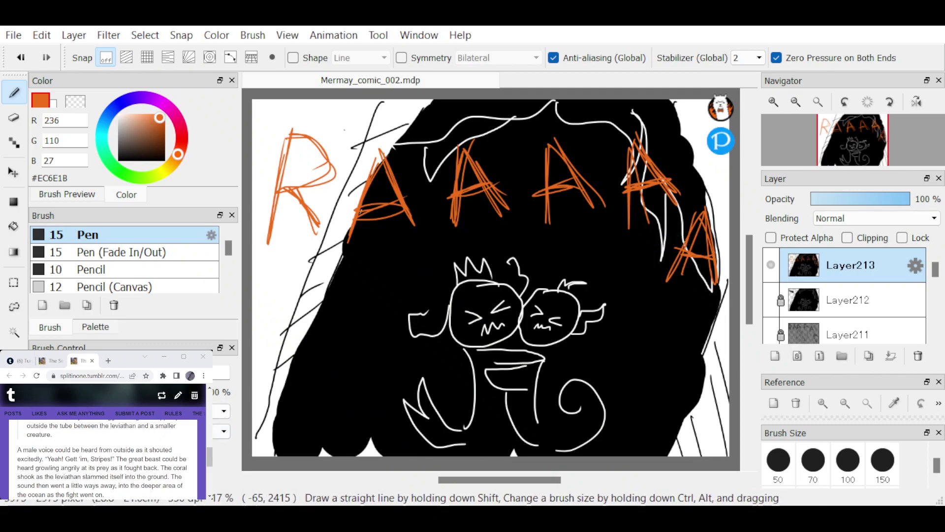
# Revisit the serpent's roar passage in the Tumblr story post, and lock and hide Layer213
pyautogui.click(109, 477)
pyautogui.scroll(1, 109, 477)
pyautogui.scroll(1, 111, 475)
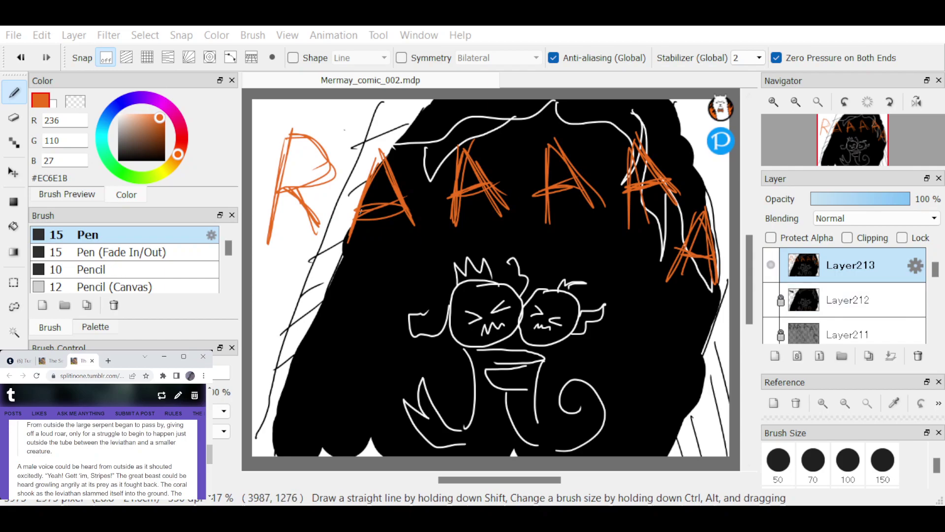
pyautogui.hotkey('ctrl', 'z')
pyautogui.hotkey('ctrl', 'z')
pyautogui.hotkey('ctrl', 'z')
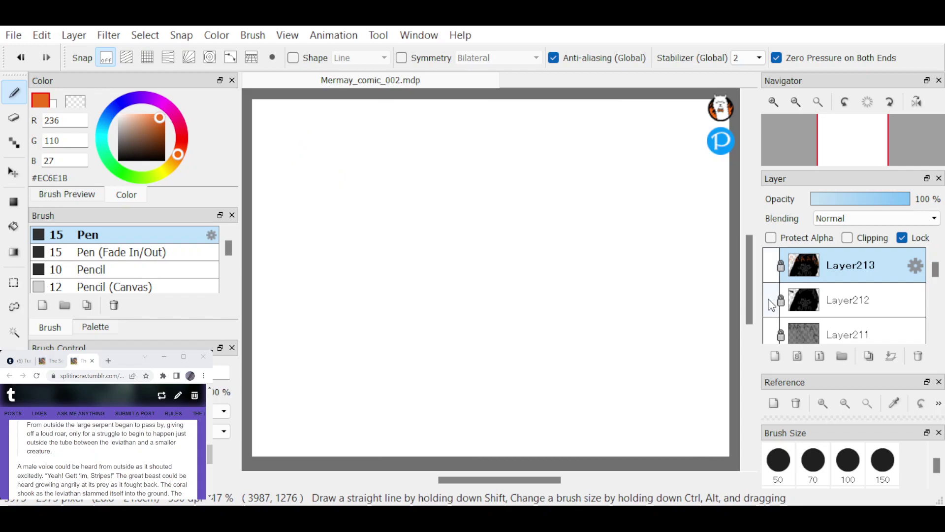
# Show Layer212 and place an unlocked duplicate of it above Layer213, named Layer214
pyautogui.click(883, 303)
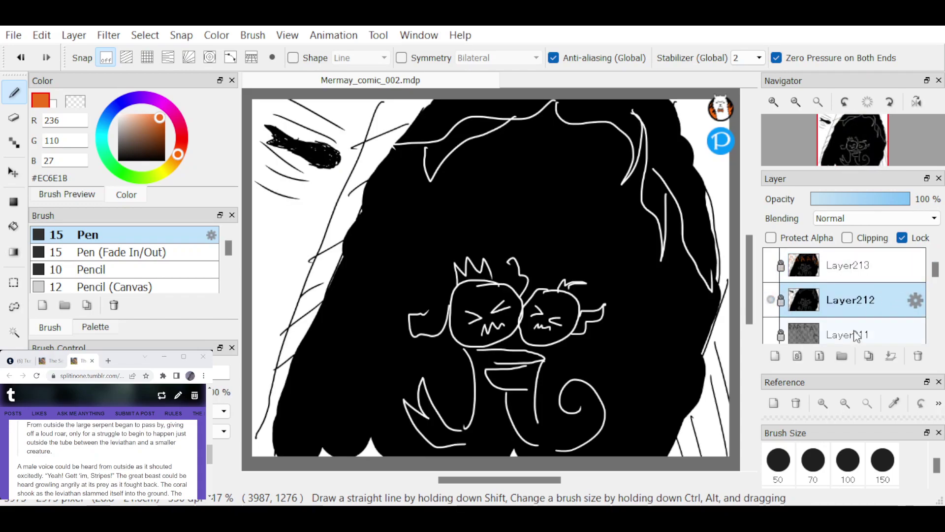
pyautogui.click(870, 354)
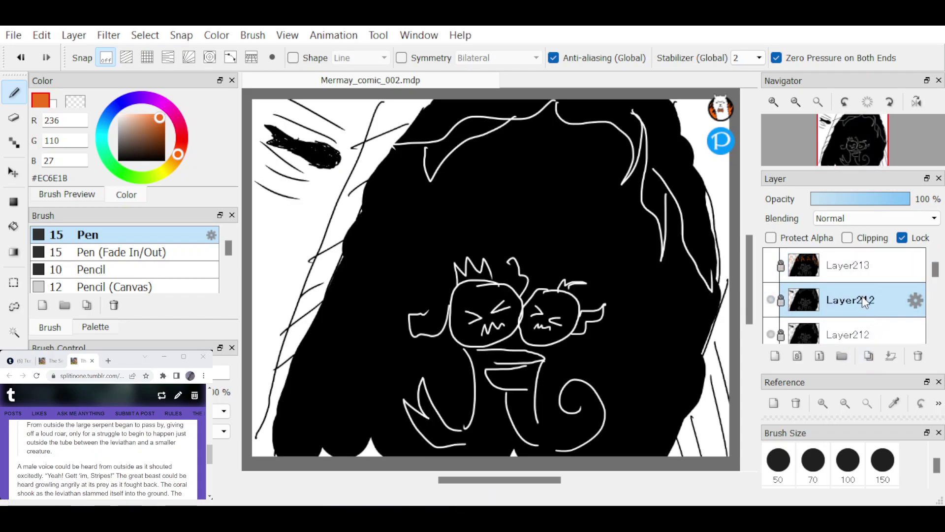
pyautogui.moveTo(858, 290); pyautogui.dragTo(869, 261)
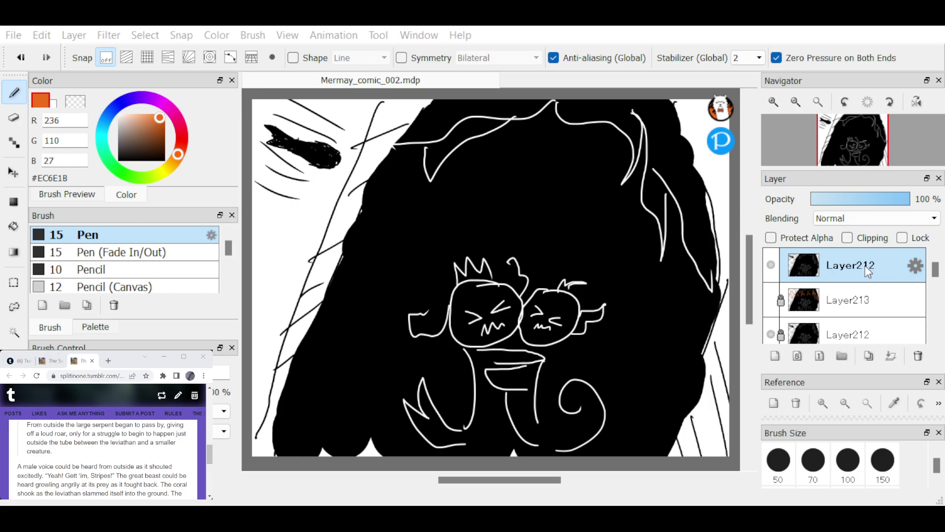
# Hide the original Layer212 and erase the small dark shape and its motion lines from Layer214 with the size 150 Eraser
pyautogui.click(872, 335)
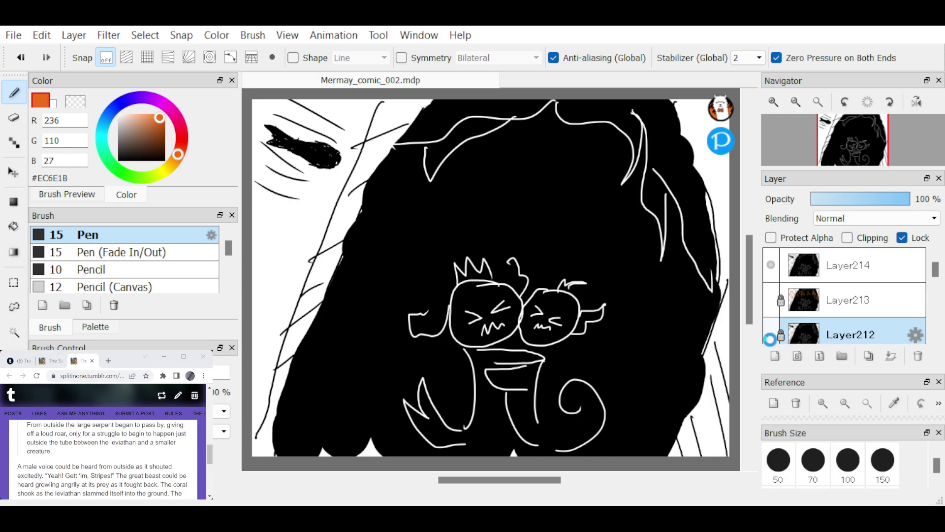
pyautogui.click(847, 265)
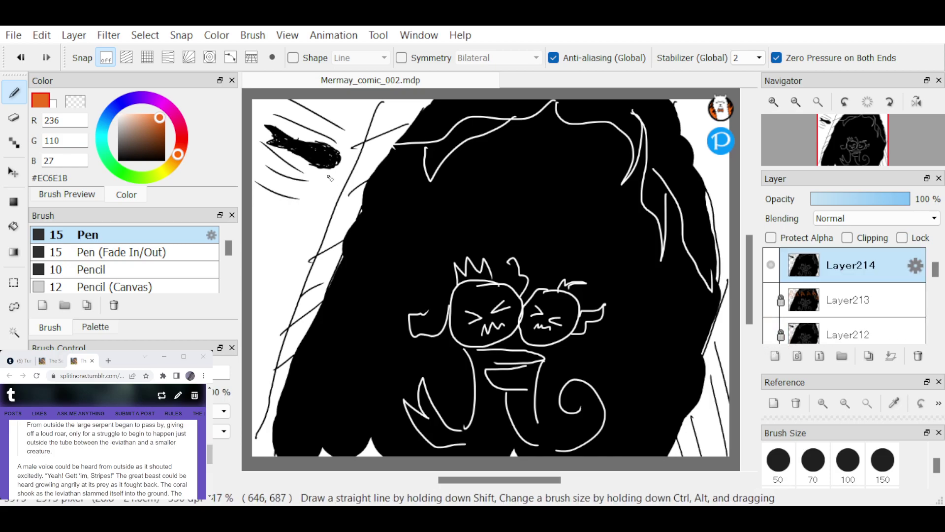
pyautogui.press('e')
pyautogui.moveTo(347, 146)
pyautogui.mouseDown()
pyautogui.moveTo(276, 217)
pyautogui.moveTo(299, 105)
pyautogui.moveTo(308, 152)
pyautogui.mouseUp()
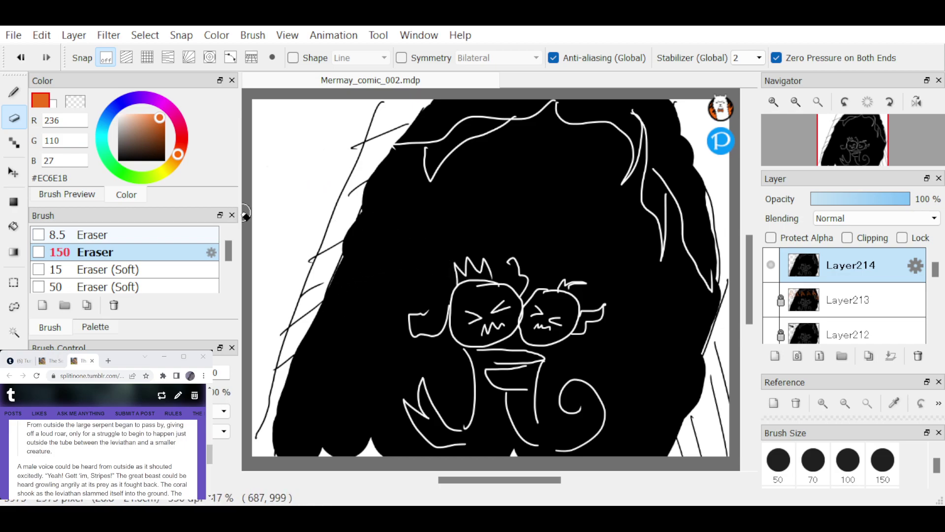
# Draw a wavy, tapering tail extending from the left side of the black mass on Layer214 and fill it with near-black (#100701)
pyautogui.press('b')
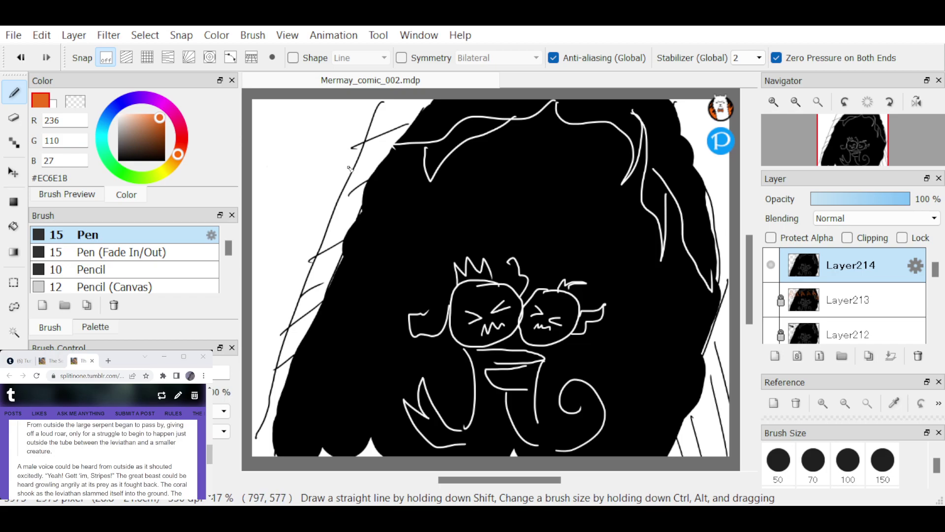
pyautogui.moveTo(354, 166)
pyautogui.mouseDown()
pyautogui.moveTo(314, 161)
pyautogui.moveTo(282, 180)
pyautogui.mouseUp()
pyautogui.hotkey('ctrl', 'z')
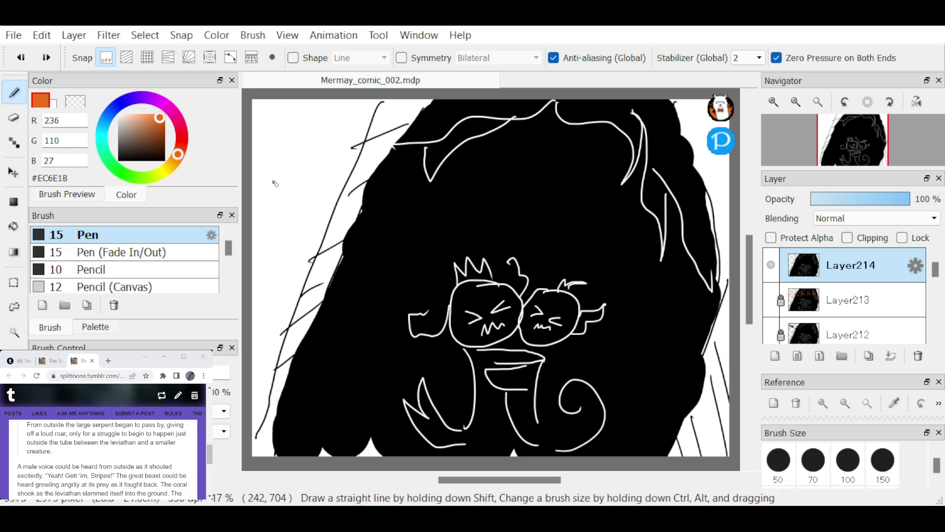
pyautogui.keyDown('alt'); pyautogui.click(354, 170); pyautogui.keyUp('alt')
pyautogui.moveTo(354, 170)
pyautogui.mouseDown()
pyautogui.moveTo(315, 165)
pyautogui.moveTo(254, 207)
pyautogui.moveTo(344, 197)
pyautogui.mouseUp()
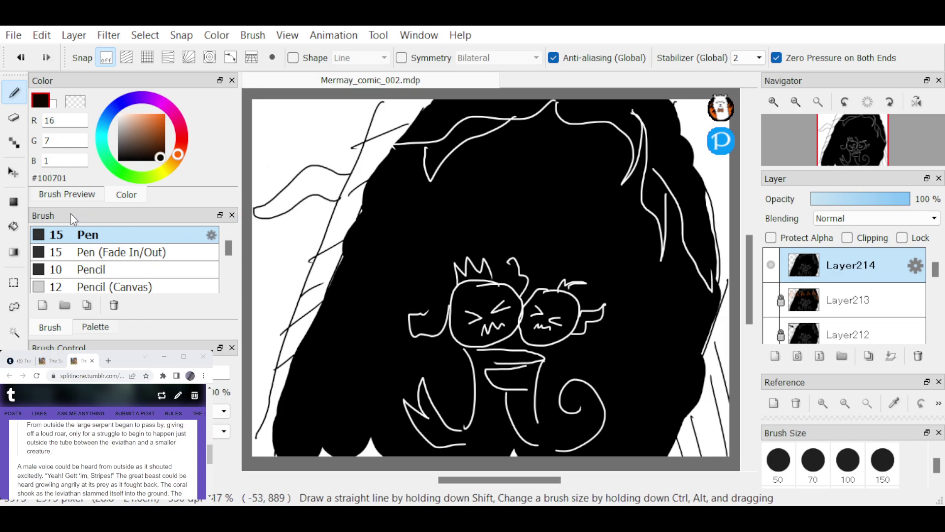
pyautogui.click(15, 227)
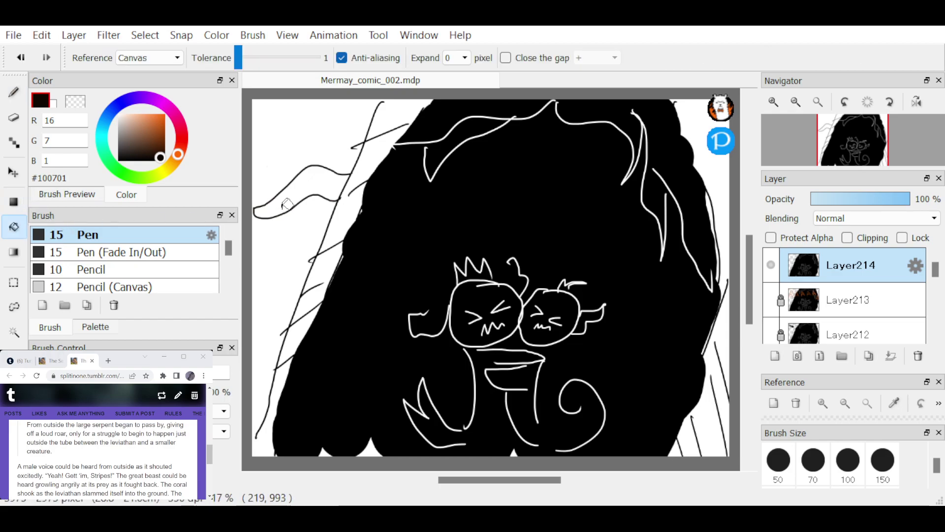
pyautogui.click(307, 186)
pyautogui.press('b')
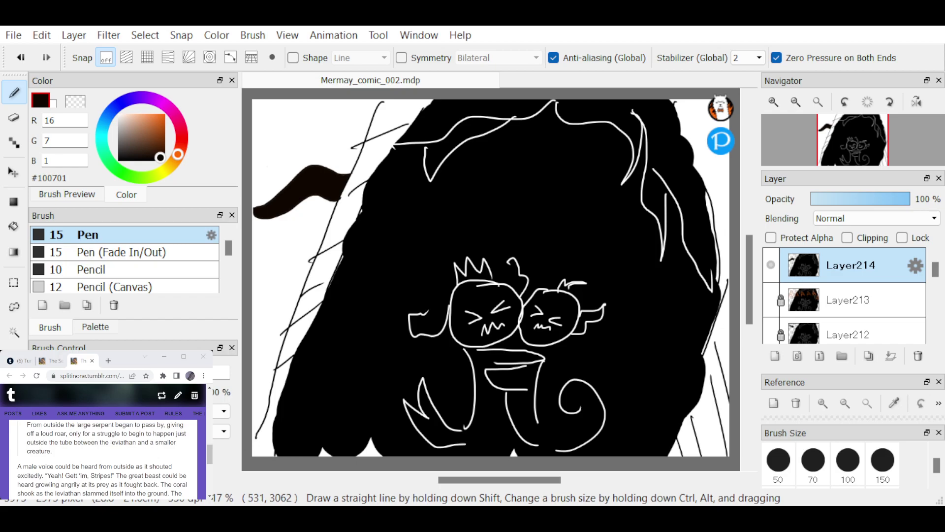
# Copy the line "Yeah! Gett 'im, Stripes!" from the Tumblr story and paste it as text over the black area above the two characters
pyautogui.press('l')
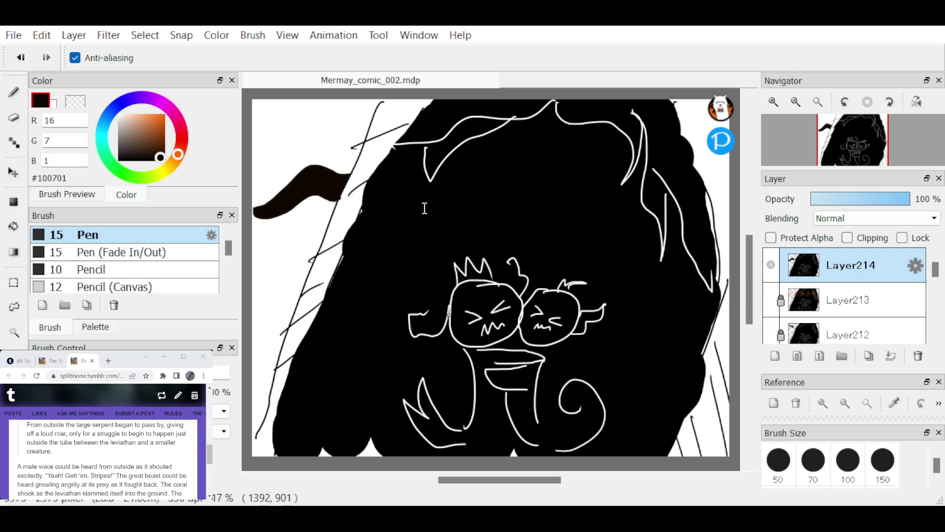
pyautogui.hotkey('ctrl', 'shift', 'n')
pyautogui.click(111, 454)
pyautogui.scroll(-1, 86, 473)
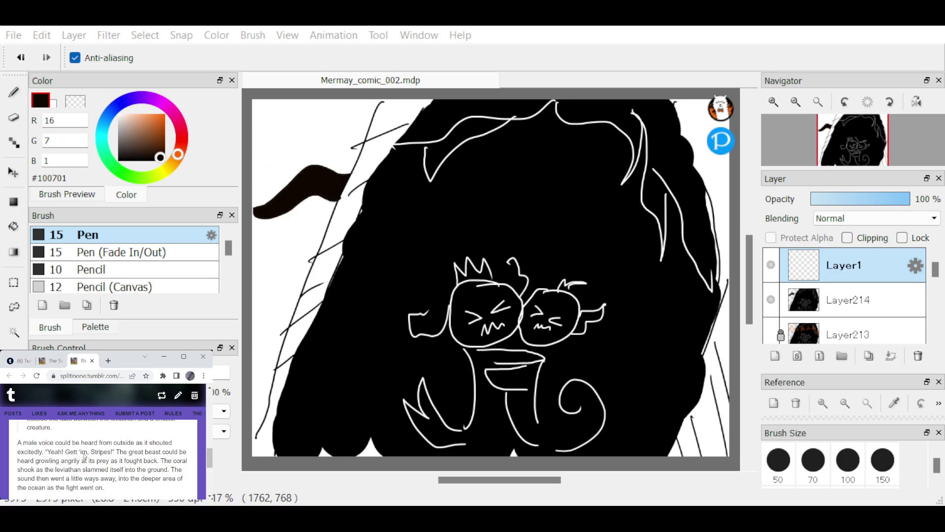
pyautogui.moveTo(45, 451); pyautogui.dragTo(116, 451)
pyautogui.hotkey('ctrl', 'c')
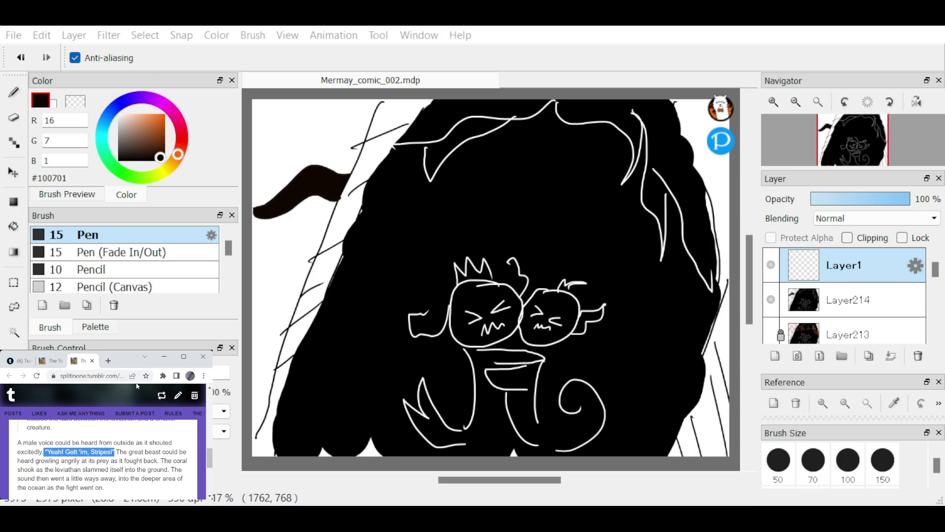
pyautogui.click(516, 392)
pyautogui.hotkey('ctrl', 'v')
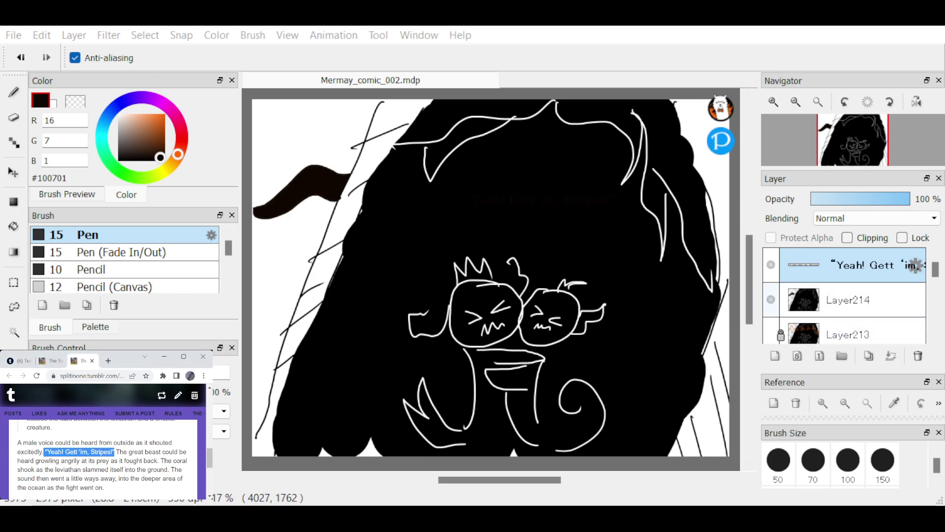
# Erase a rounded white balloon out of Layer214 behind the dialogue line with the size 150 Eraser
pyautogui.click(771, 300)
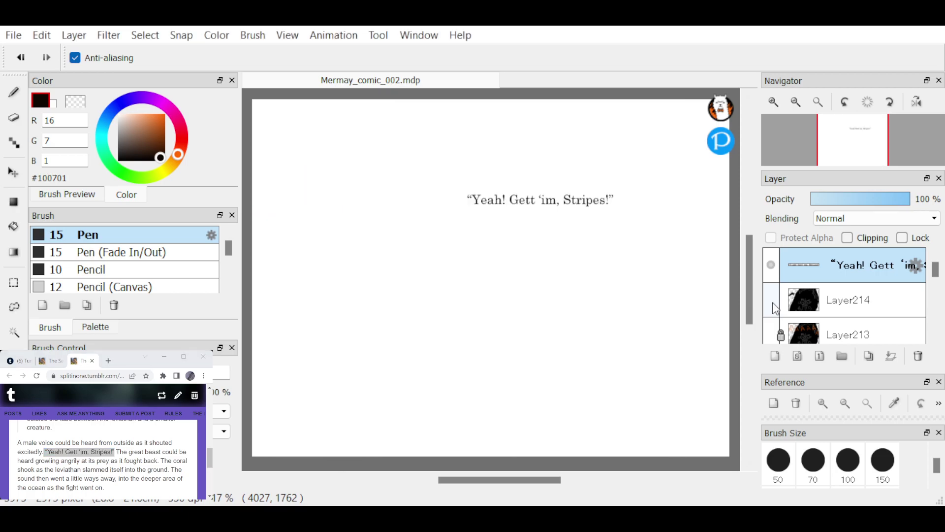
pyautogui.click(771, 300)
pyautogui.press('e')
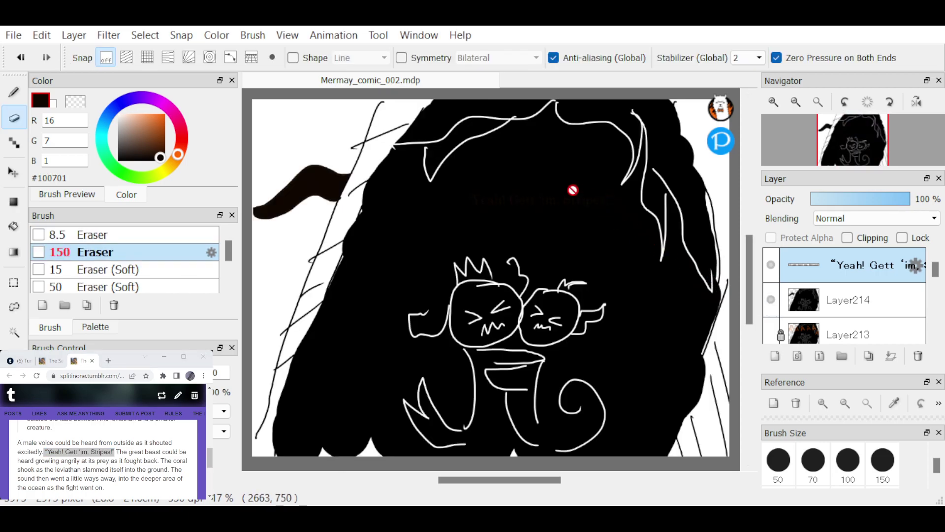
pyautogui.click(839, 295)
pyautogui.moveTo(587, 207)
pyautogui.mouseDown()
pyautogui.moveTo(471, 209)
pyautogui.moveTo(522, 205)
pyautogui.moveTo(478, 193)
pyautogui.moveTo(586, 205)
pyautogui.moveTo(534, 188)
pyautogui.moveTo(595, 206)
pyautogui.moveTo(469, 210)
pyautogui.moveTo(514, 197)
pyautogui.moveTo(558, 201)
pyautogui.moveTo(557, 191)
pyautogui.moveTo(478, 191)
pyautogui.moveTo(552, 187)
pyautogui.moveTo(608, 198)
pyautogui.moveTo(584, 187)
pyautogui.moveTo(618, 199)
pyautogui.moveTo(603, 191)
pyautogui.moveTo(615, 201)
pyautogui.moveTo(607, 217)
pyautogui.moveTo(557, 211)
pyautogui.moveTo(567, 194)
pyautogui.moveTo(586, 207)
pyautogui.moveTo(456, 215)
pyautogui.moveTo(460, 198)
pyautogui.moveTo(486, 188)
pyautogui.moveTo(581, 184)
pyautogui.mouseUp()
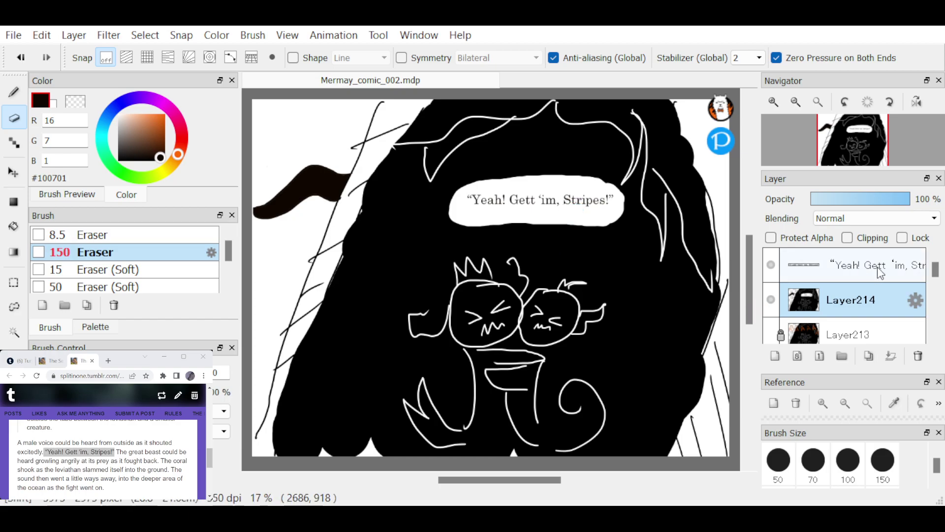
# Group the dialogue text layer and Layer214 into a folder, and lock and hide that folder
pyautogui.keyDown('ctrl'); pyautogui.click(910, 275); pyautogui.keyUp('ctrl')
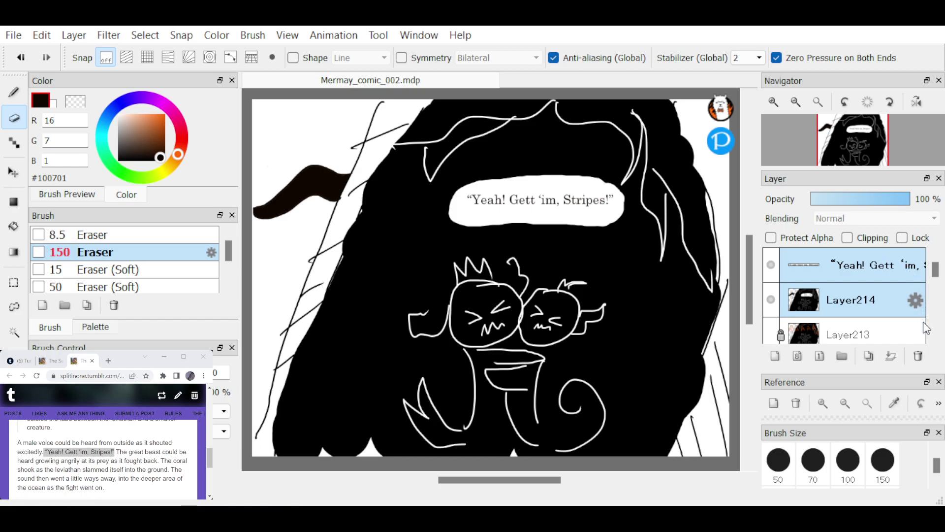
pyautogui.hotkey('ctrl', 'g')
pyautogui.click(902, 238)
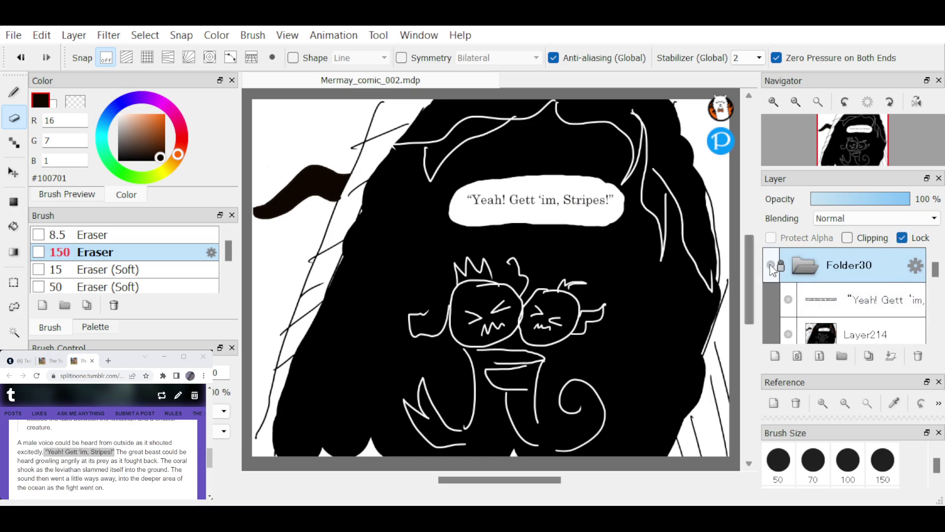
pyautogui.click(772, 265)
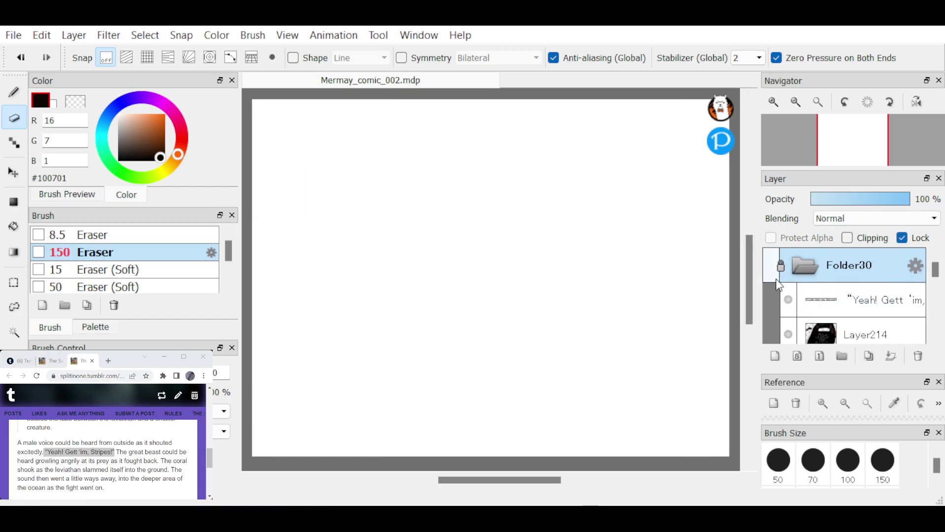
# Collapse the folder holding the dialogue text and Layer214 in the layer list
pyautogui.click(936, 338)
pyautogui.click(936, 337)
pyautogui.click(936, 337)
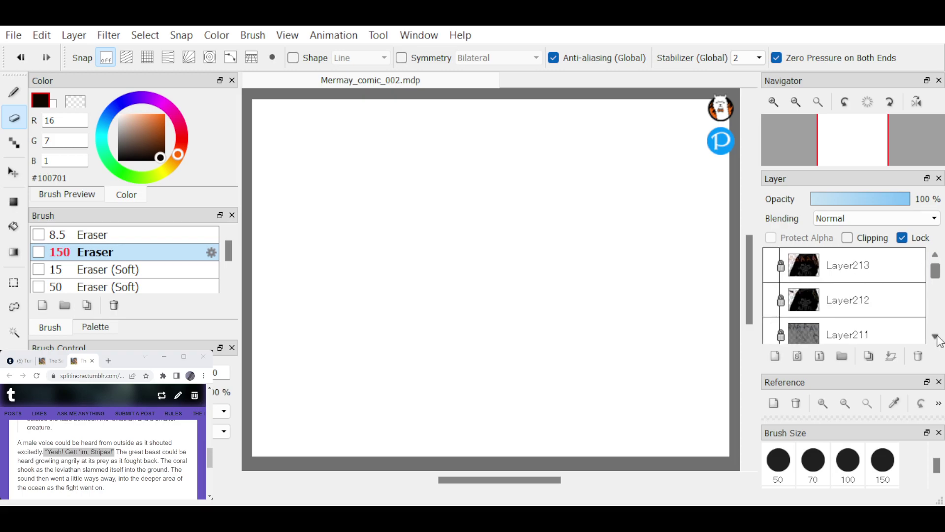
pyautogui.click(935, 255)
pyautogui.click(935, 255)
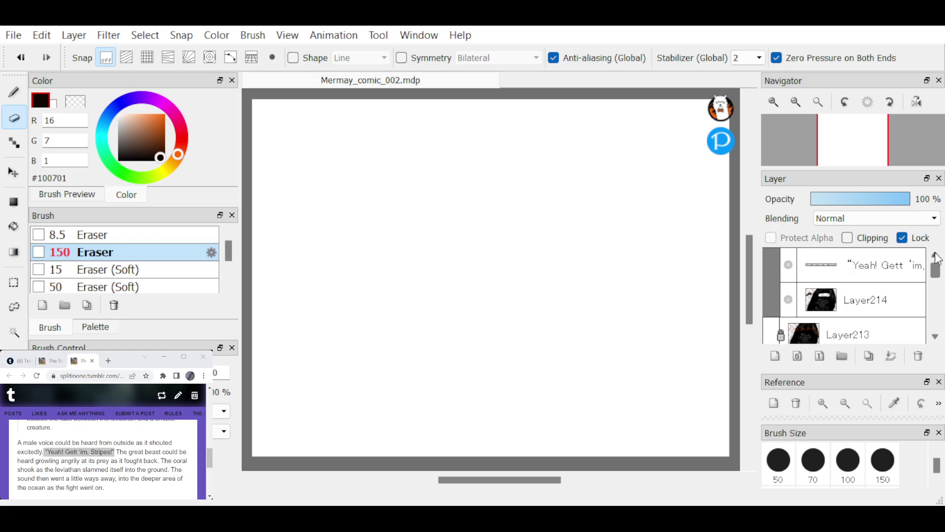
pyautogui.click(935, 255)
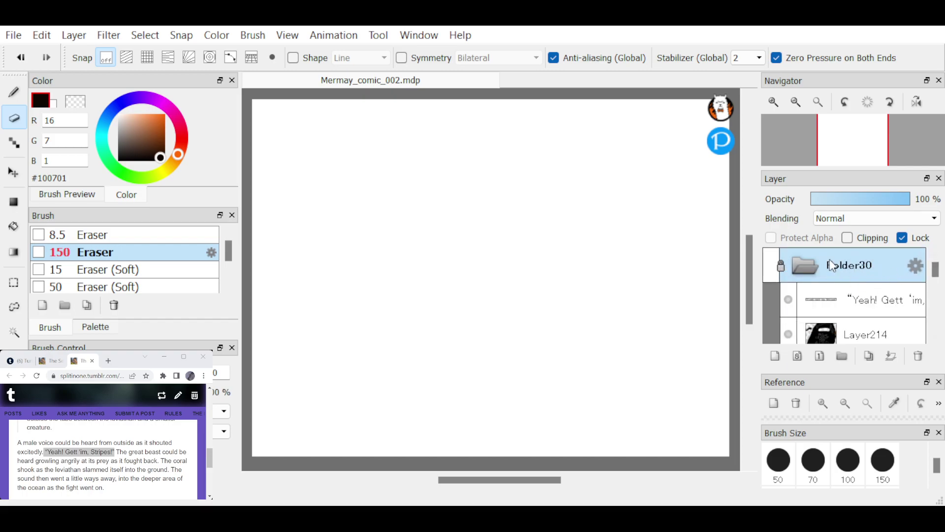
pyautogui.click(803, 265)
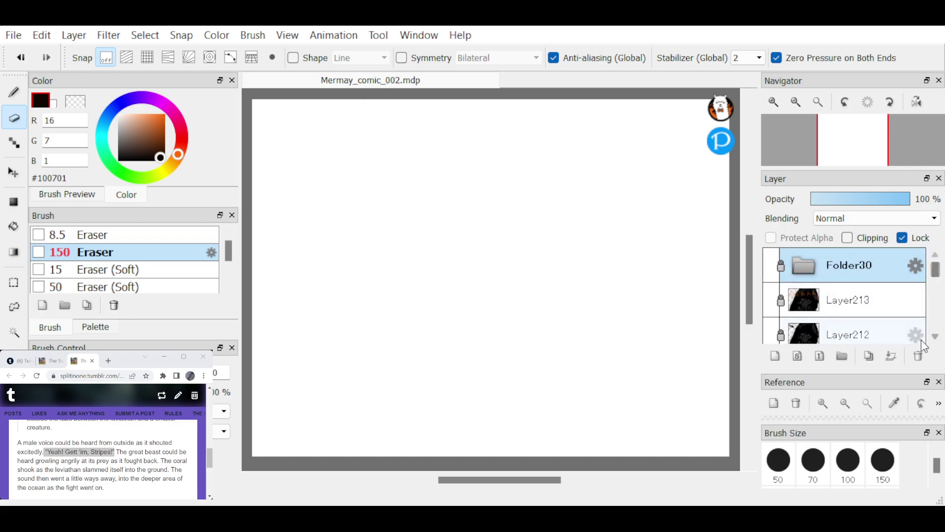
# Show Layer212, the drawing of the two scared characters inside the black shape, and duplicate it
pyautogui.click(935, 338)
pyautogui.moveTo(921, 334)
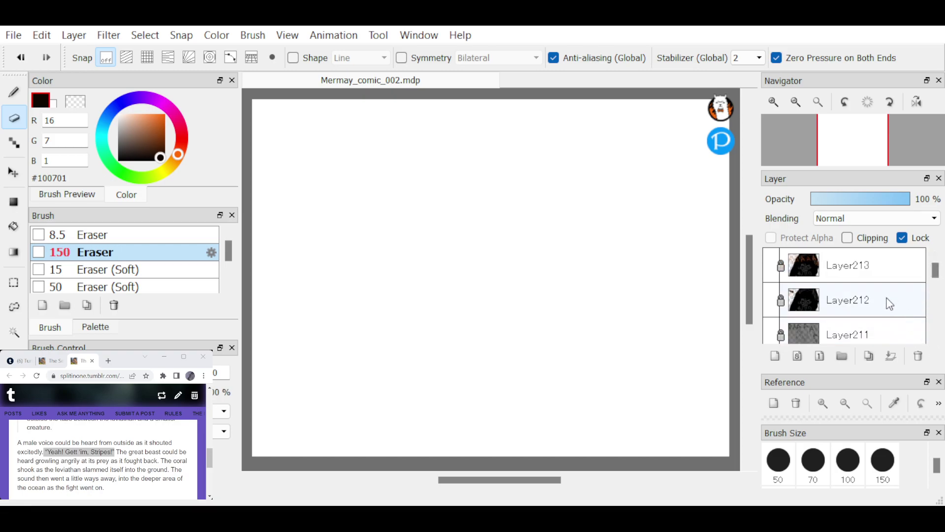
pyautogui.click(164, 451)
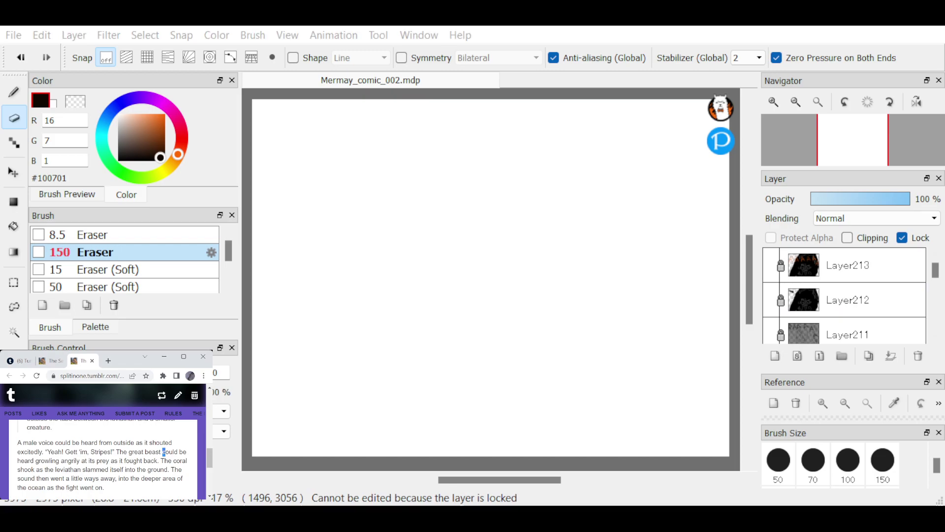
pyautogui.scroll(-1, 168, 453)
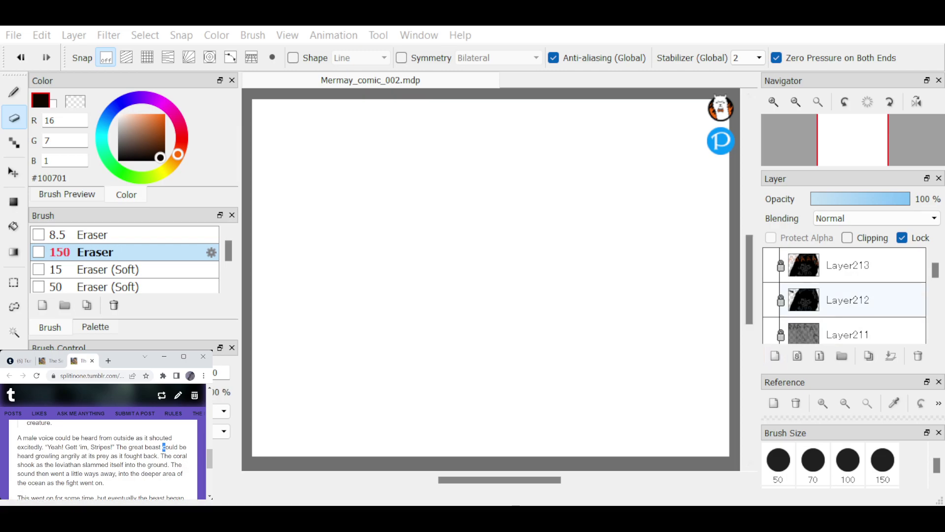
pyautogui.click(890, 312)
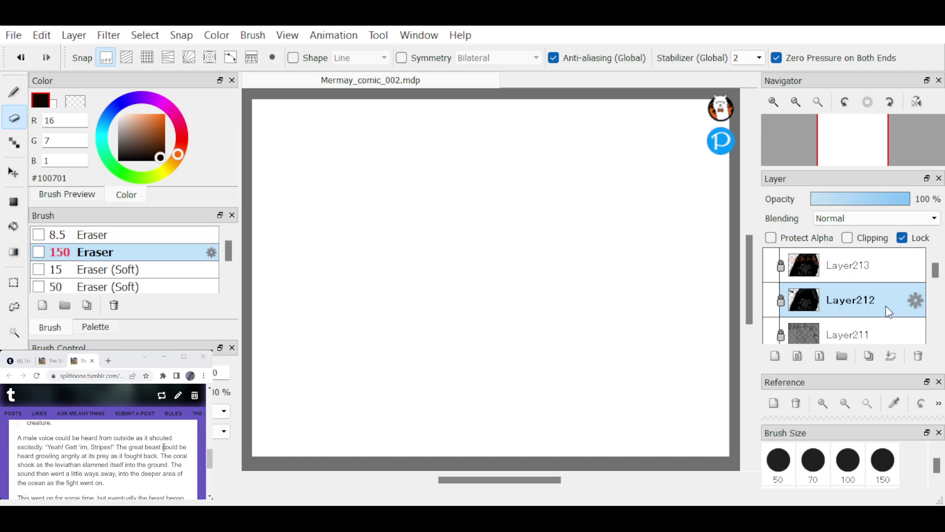
pyautogui.click(774, 299)
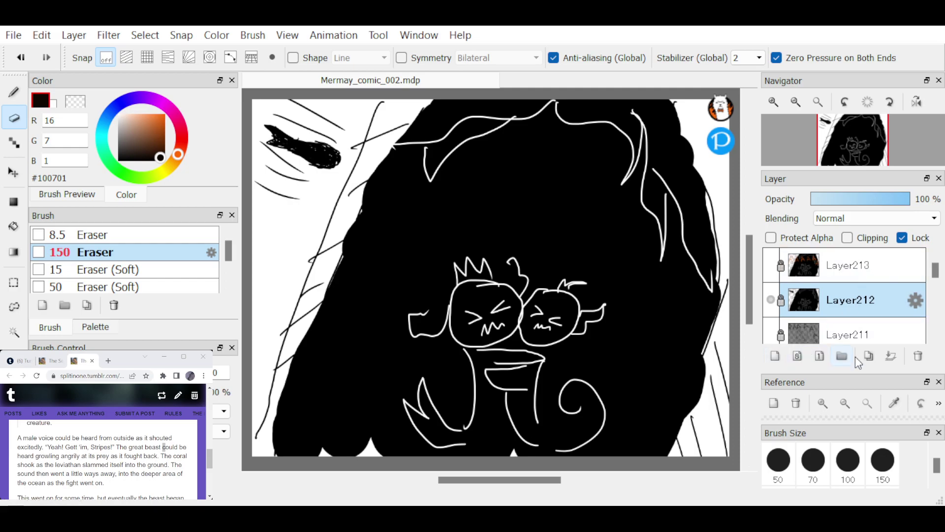
pyautogui.click(869, 356)
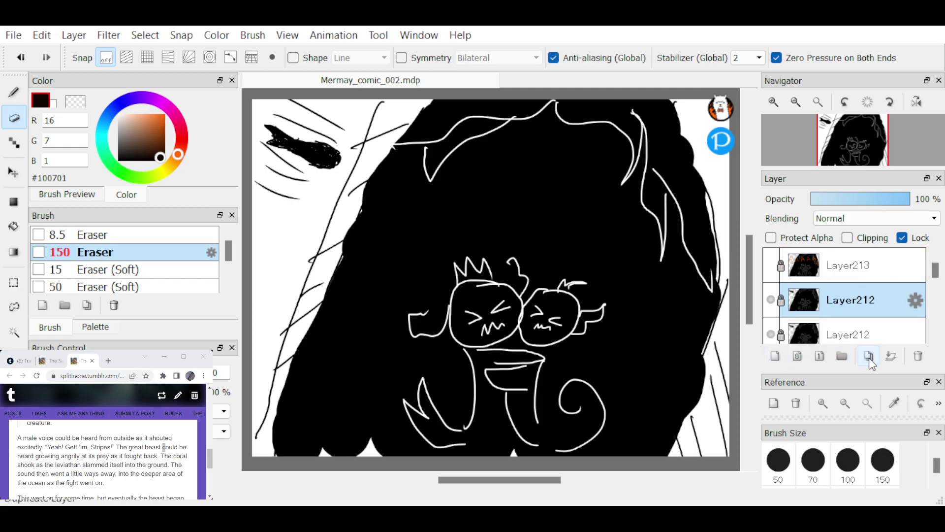
# Move the duplicate of Layer212 above Folder30 to the top of the layer stack and name it Layer215
pyautogui.moveTo(891, 296); pyautogui.dragTo(885, 268)
pyautogui.scroll(1, 884, 251)
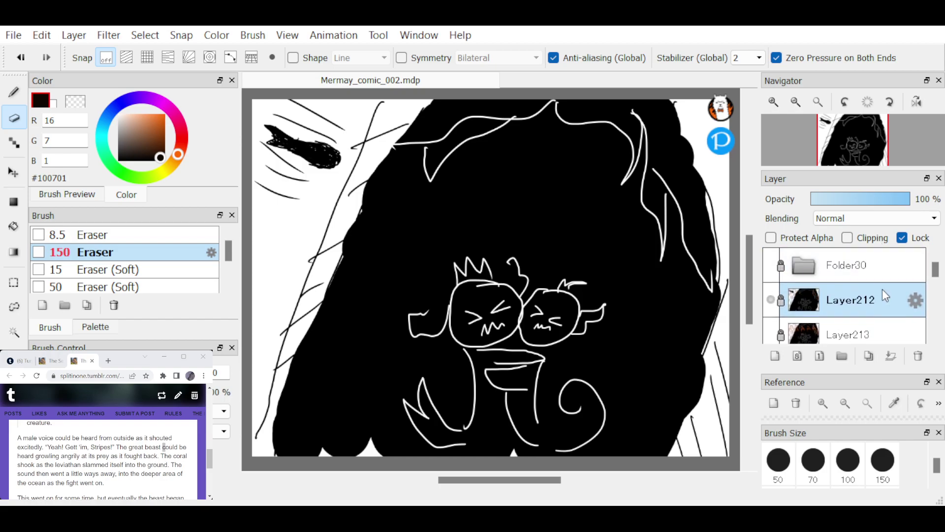
pyautogui.moveTo(882, 288); pyautogui.dragTo(882, 258)
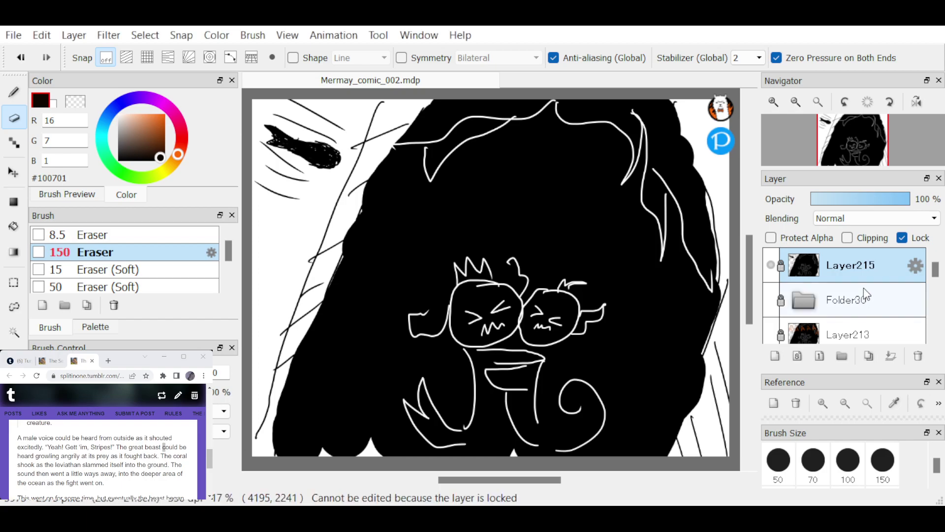
# Unlock Layer215 and erase the dark blot and its surrounding lines in the white area at the drawing's upper left
pyautogui.click(899, 238)
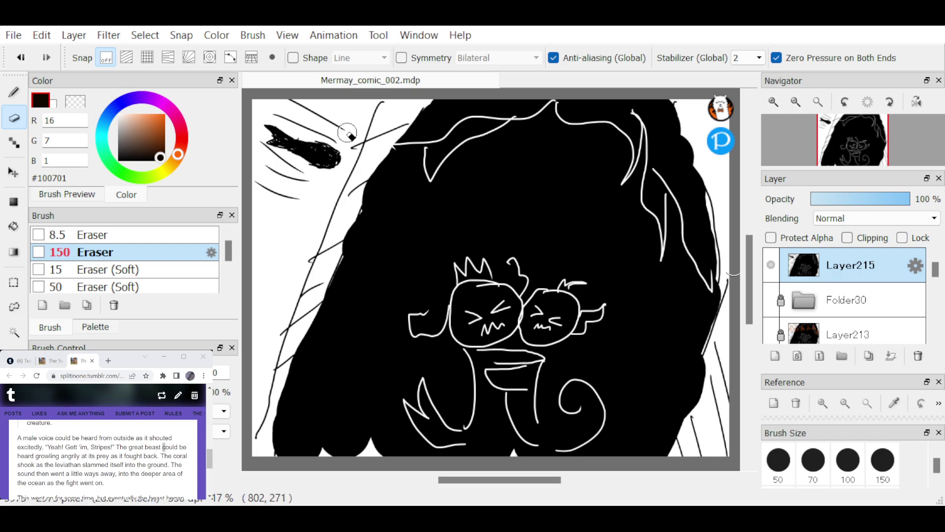
pyautogui.moveTo(347, 133)
pyautogui.mouseDown()
pyautogui.moveTo(318, 184)
pyautogui.moveTo(346, 119)
pyautogui.moveTo(276, 209)
pyautogui.moveTo(319, 103)
pyautogui.moveTo(256, 148)
pyautogui.mouseUp()
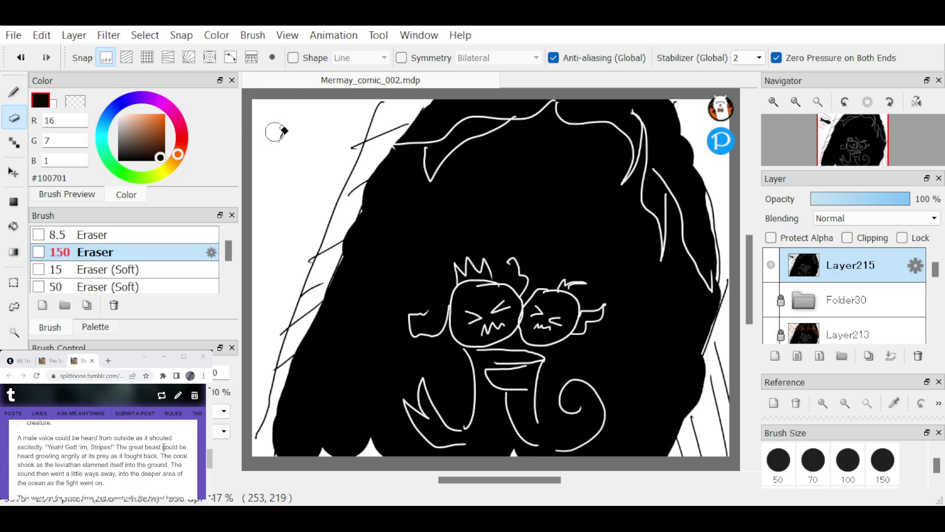
# Draw an open jaw with jagged teeth and motion arrows in the cleared upper-left area with the size 15 Pen
pyautogui.press('b')
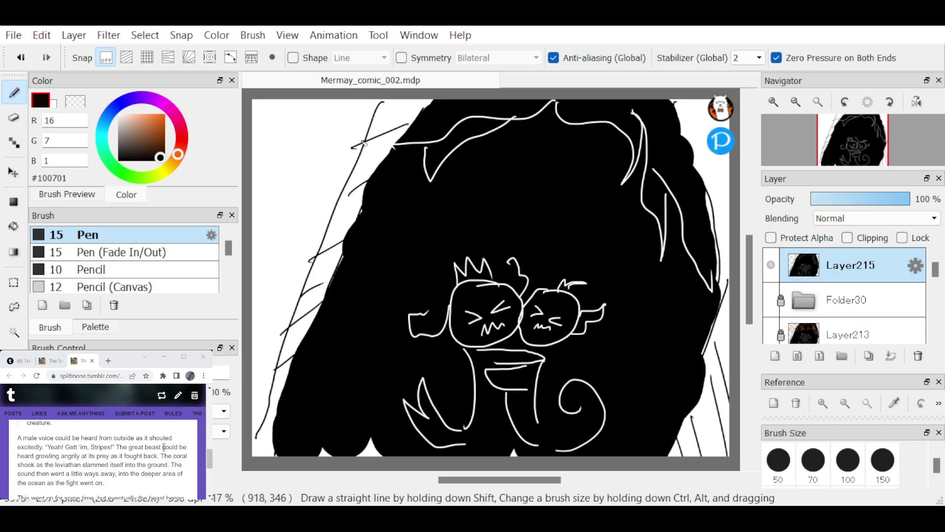
pyautogui.moveTo(367, 139)
pyautogui.mouseDown()
pyautogui.moveTo(316, 136)
pyautogui.moveTo(275, 162)
pyautogui.moveTo(271, 236)
pyautogui.moveTo(285, 236)
pyautogui.moveTo(296, 193)
pyautogui.moveTo(320, 173)
pyautogui.moveTo(327, 234)
pyautogui.mouseUp()
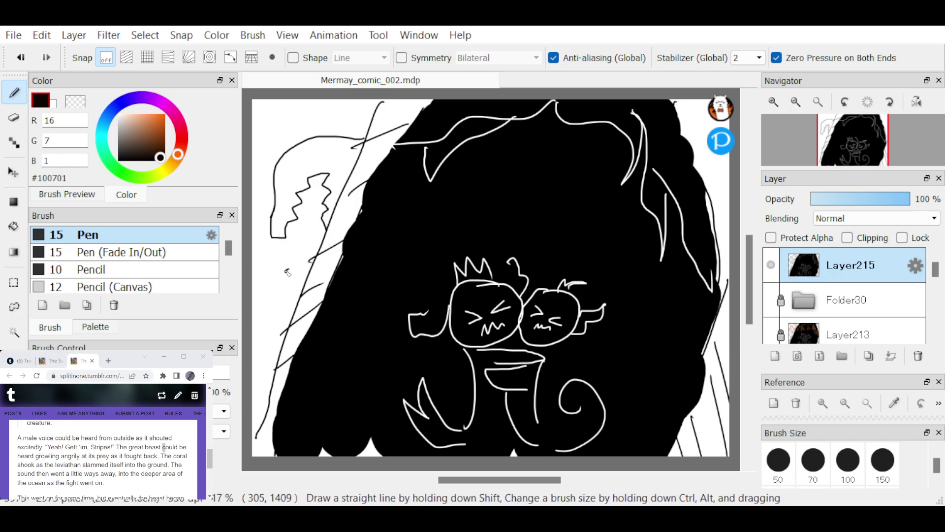
pyautogui.moveTo(286, 271); pyautogui.dragTo(306, 244)
pyautogui.moveTo(345, 119)
pyautogui.mouseDown()
pyautogui.moveTo(301, 123)
pyautogui.moveTo(310, 128)
pyautogui.mouseUp()
pyautogui.moveTo(284, 270); pyautogui.dragTo(274, 281)
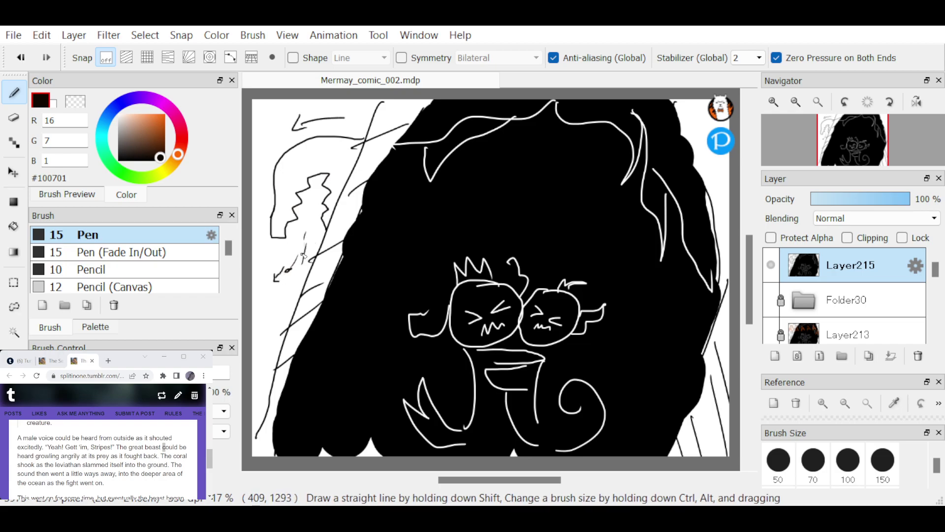
pyautogui.moveTo(408, 127); pyautogui.dragTo(351, 148)
pyautogui.moveTo(367, 182); pyautogui.dragTo(347, 195)
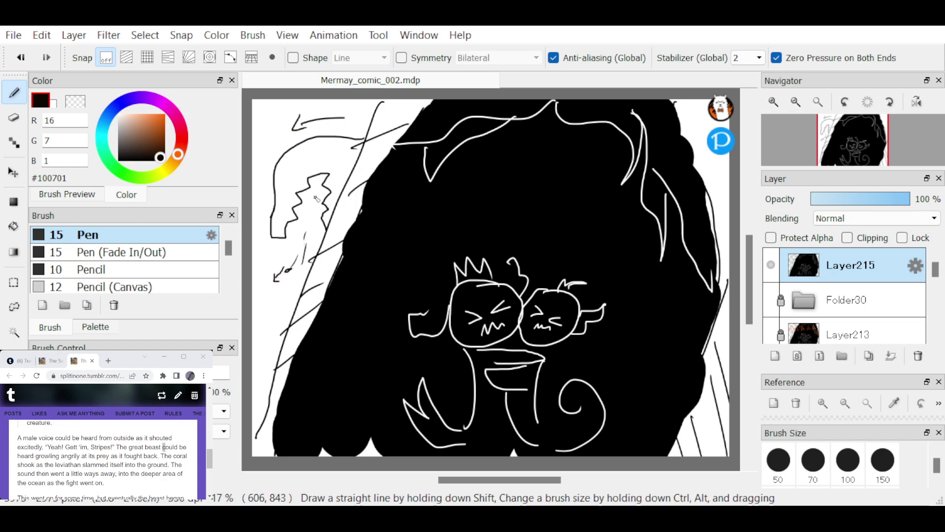
pyautogui.press('g')
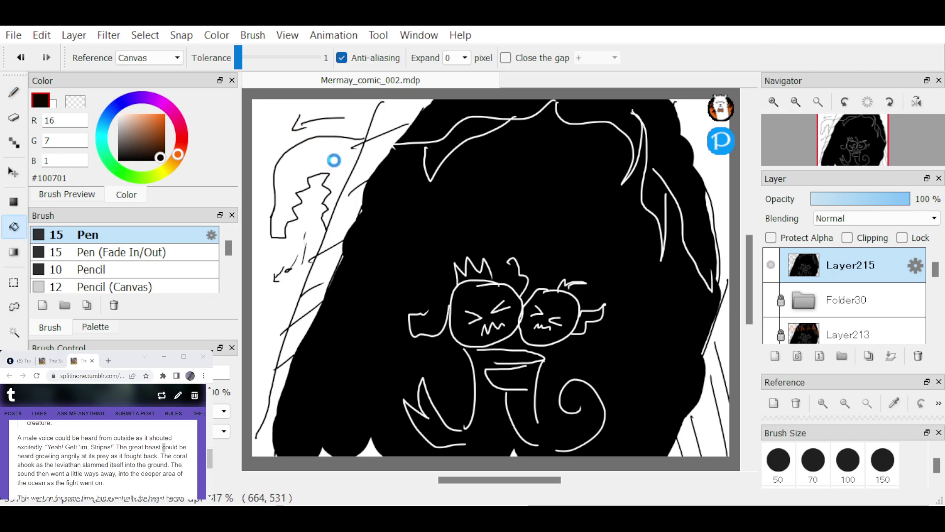
pyautogui.click(343, 146)
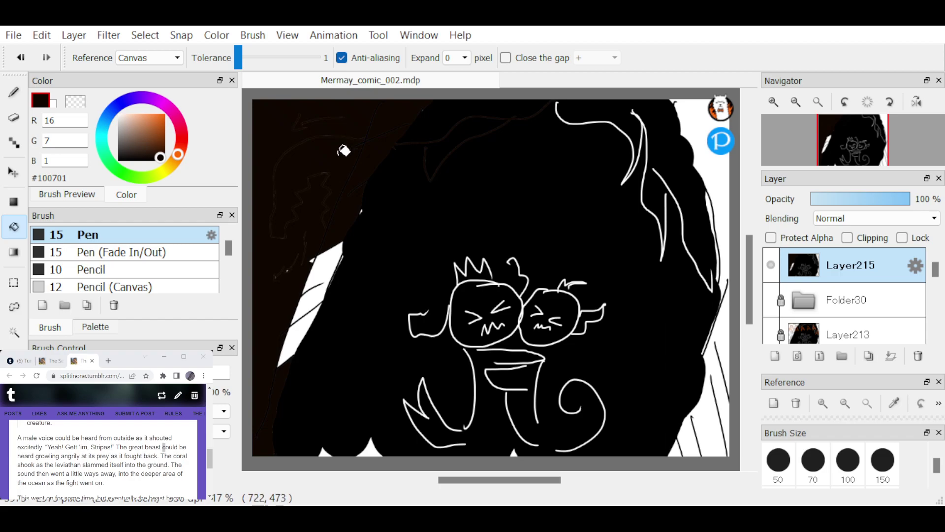
pyautogui.hotkey('ctrl', 'z')
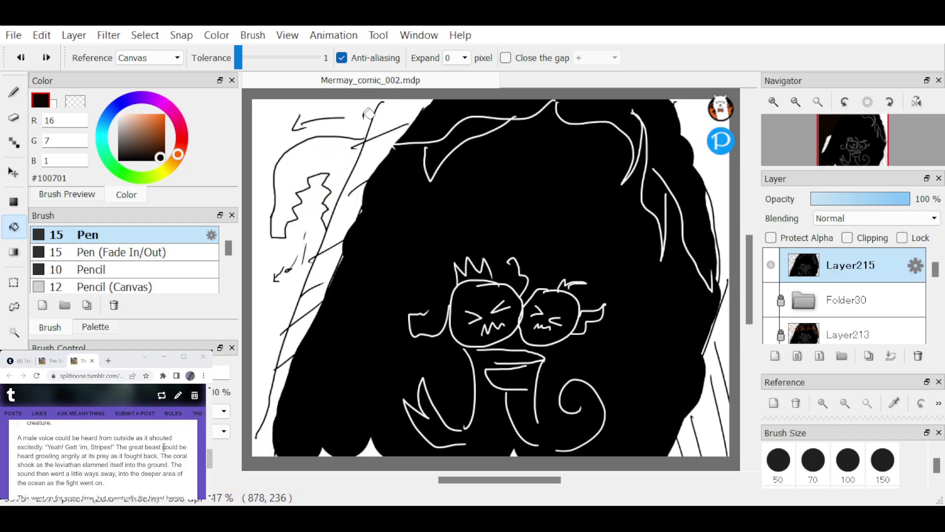
# Close the gap in the toothed jaw's outline with the Pen and fill the jaw with the dark colour #100701
pyautogui.press('b')
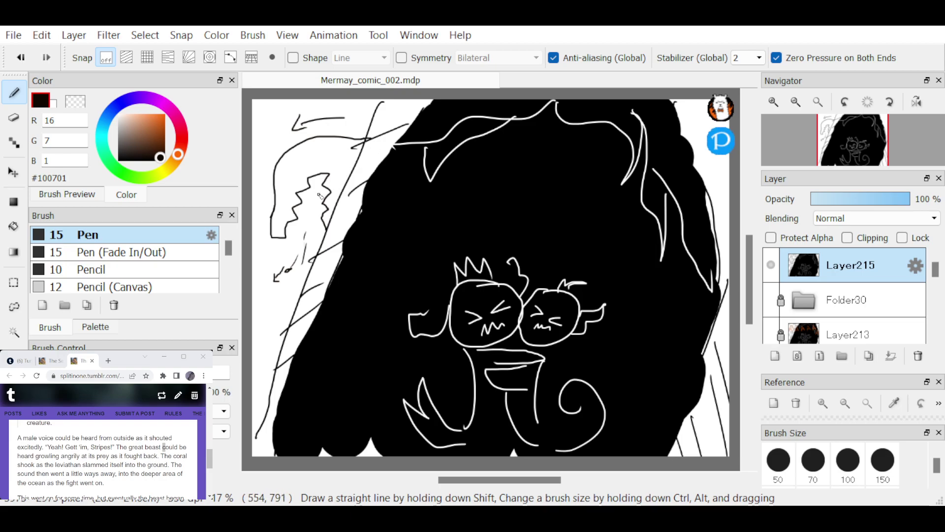
pyautogui.press('g')
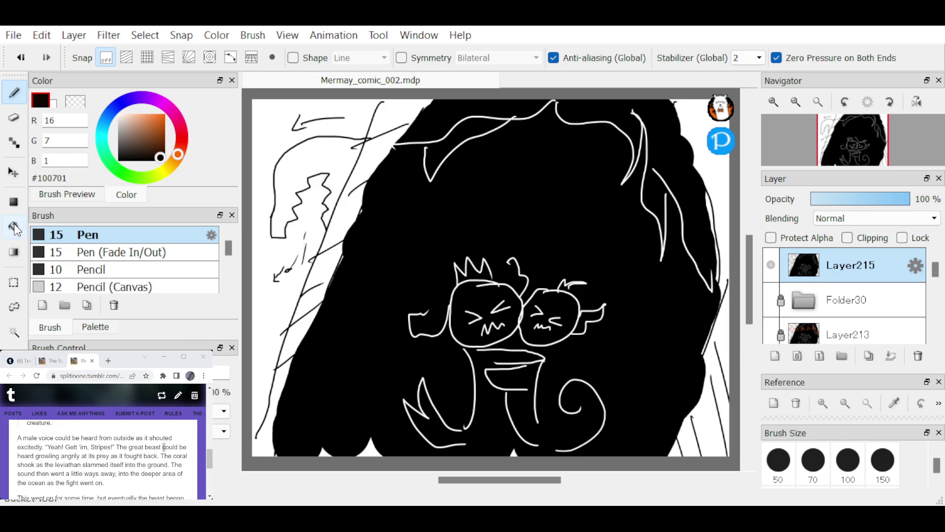
pyautogui.click(298, 163)
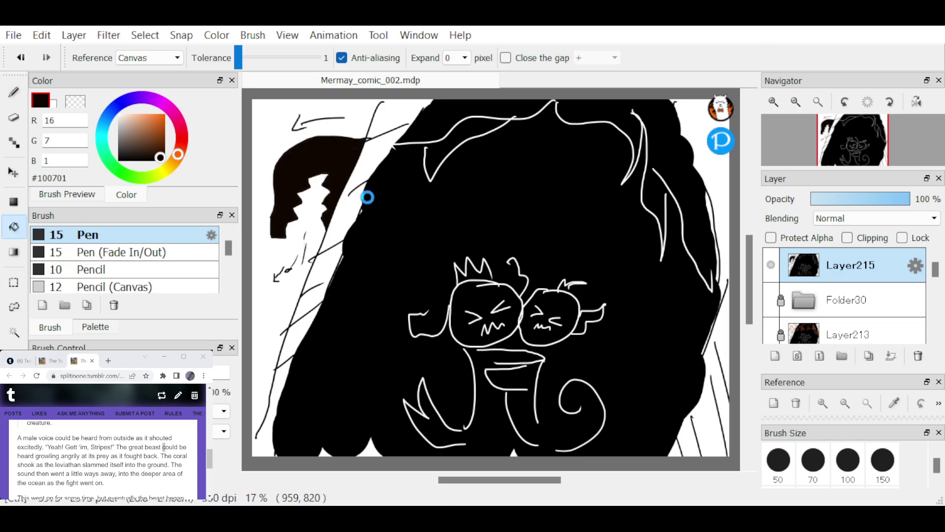
# Add small pen strokes to the motion marks below the filled jaw and lock Layer215
pyautogui.press('b')
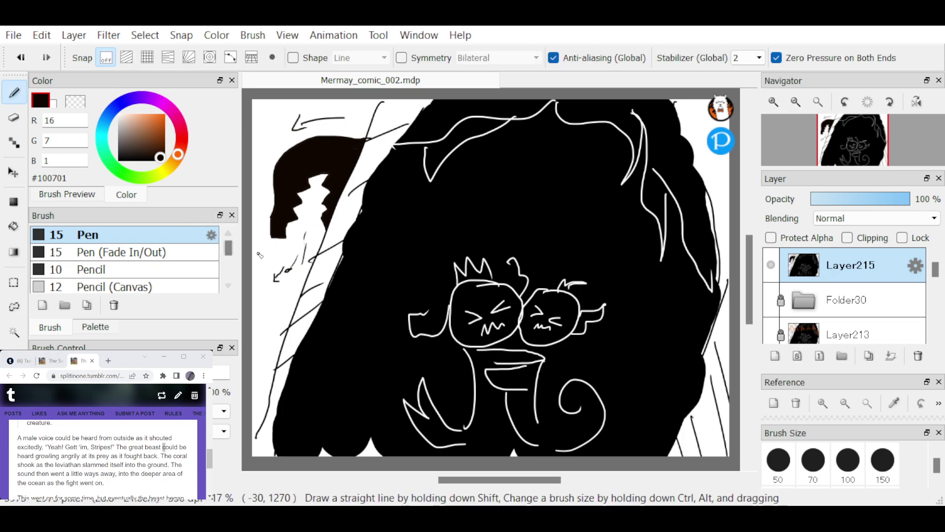
pyautogui.moveTo(290, 271); pyautogui.dragTo(293, 272)
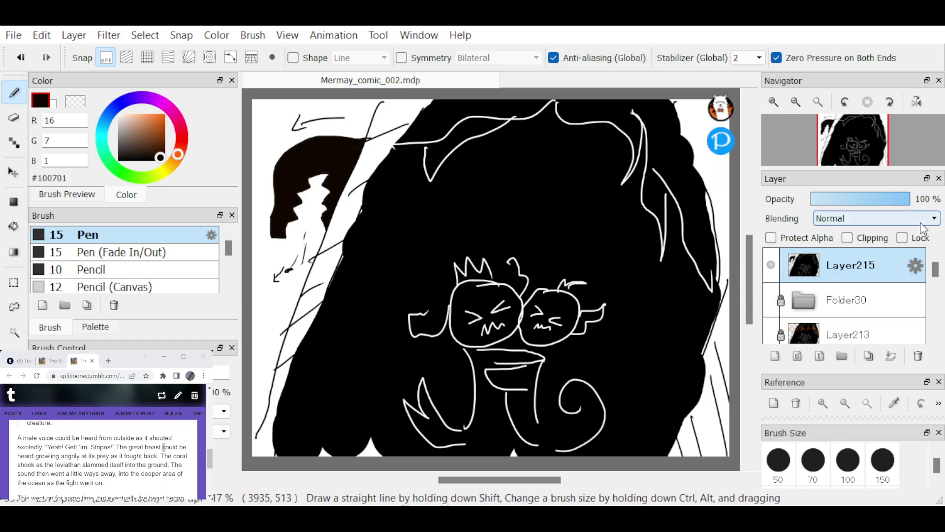
pyautogui.click(902, 238)
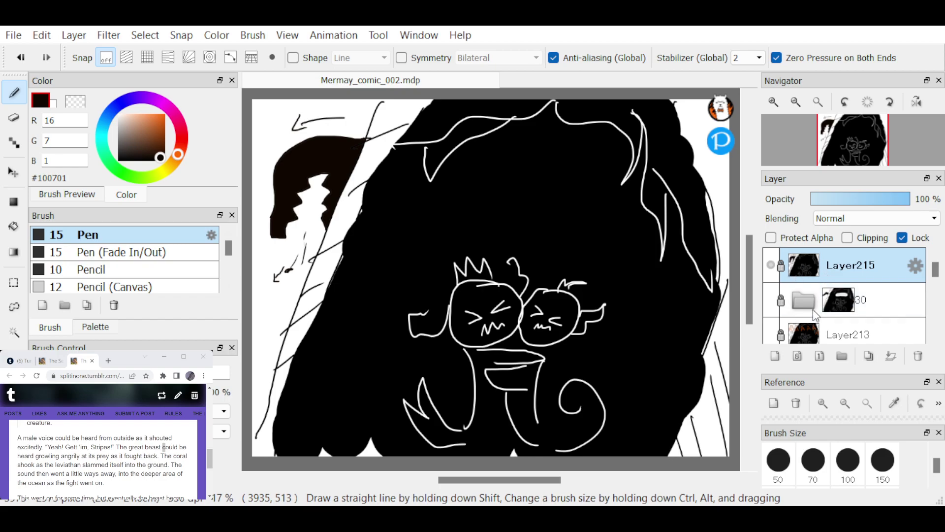
pyautogui.click(691, 391)
# Read the remaining paragraphs of the Tumblr story post, from the great beast's fight to the end
pyautogui.click(163, 446)
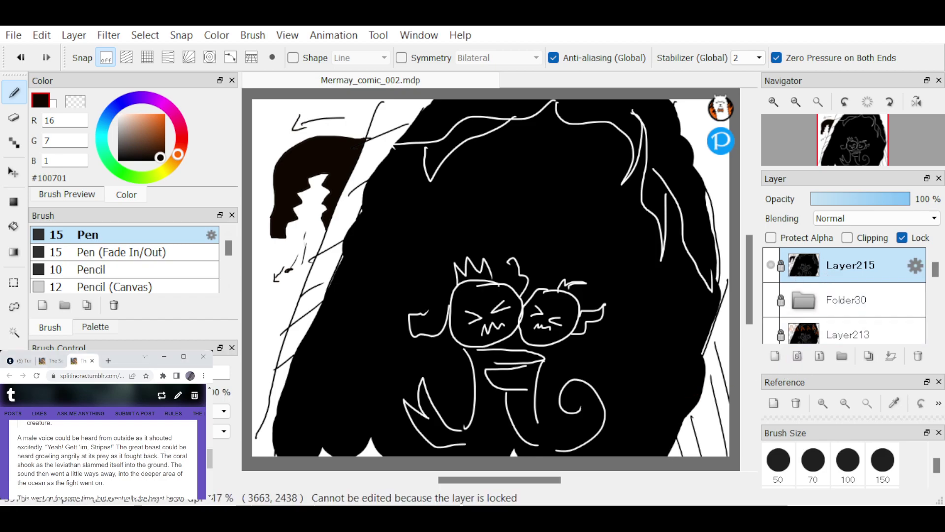
pyautogui.scroll(-1, 151, 451)
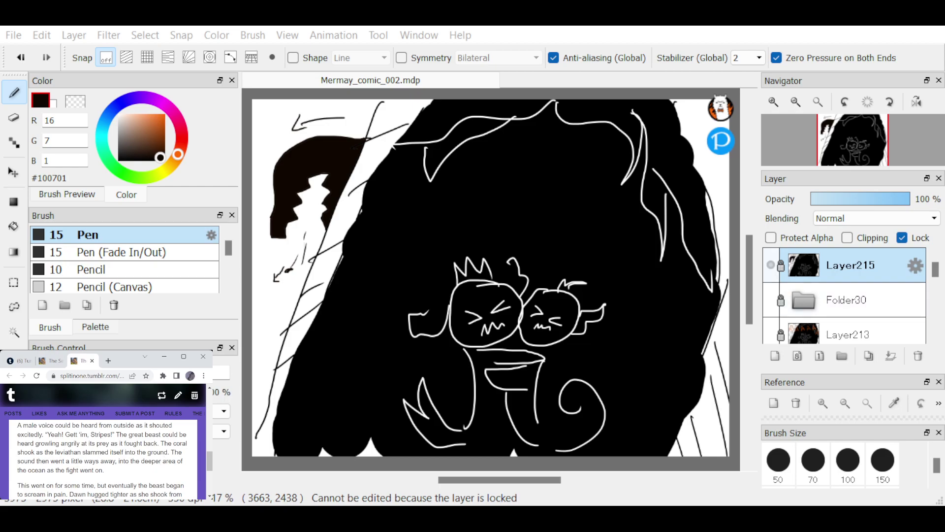
pyautogui.scroll(-1, 151, 436)
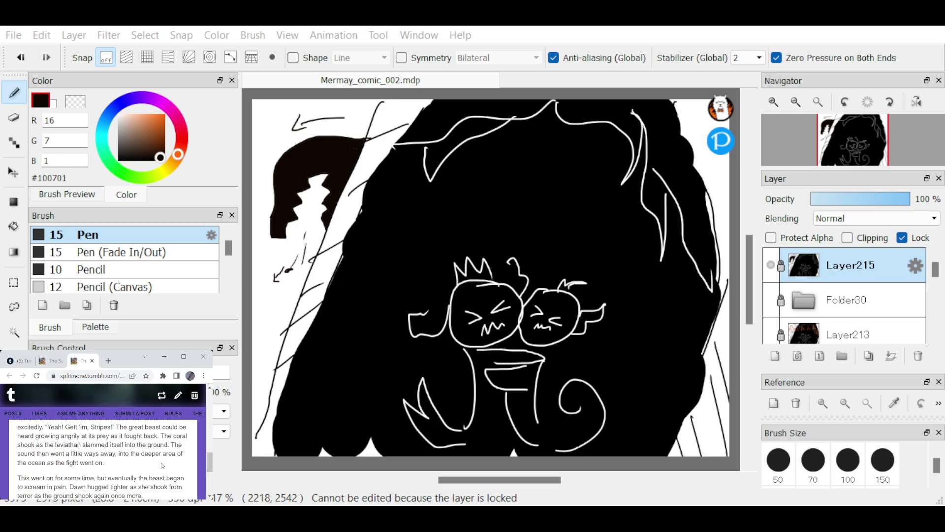
pyautogui.scroll(-1, 162, 465)
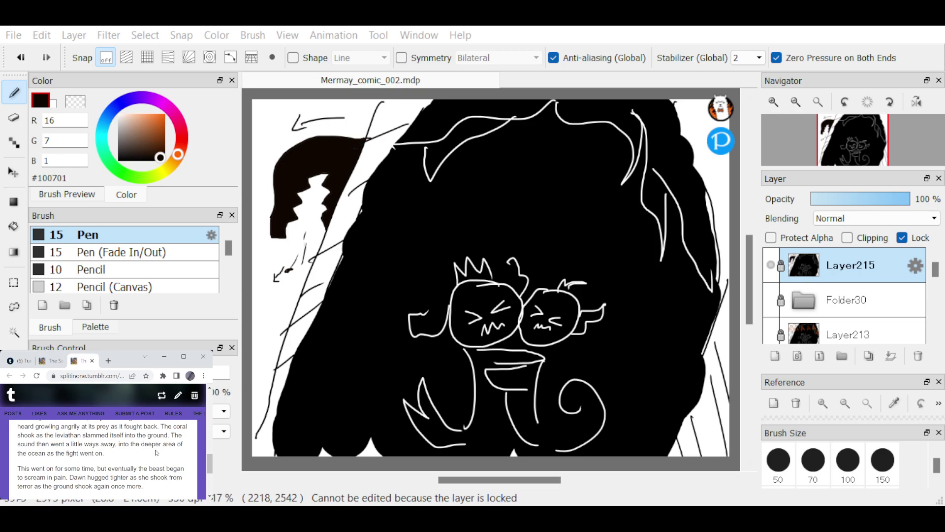
pyautogui.scroll(-3, 154, 460)
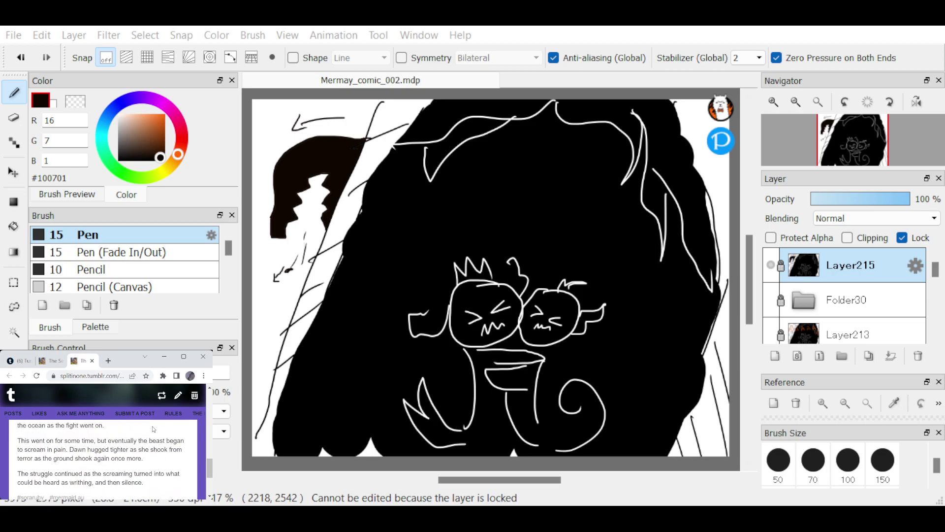
pyautogui.scroll(-2, 152, 458)
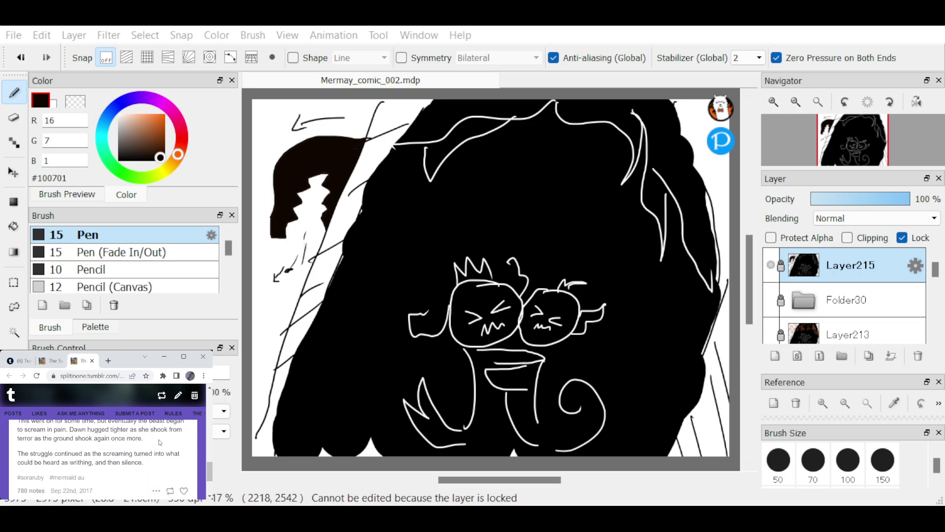
pyautogui.scroll(1, 159, 439)
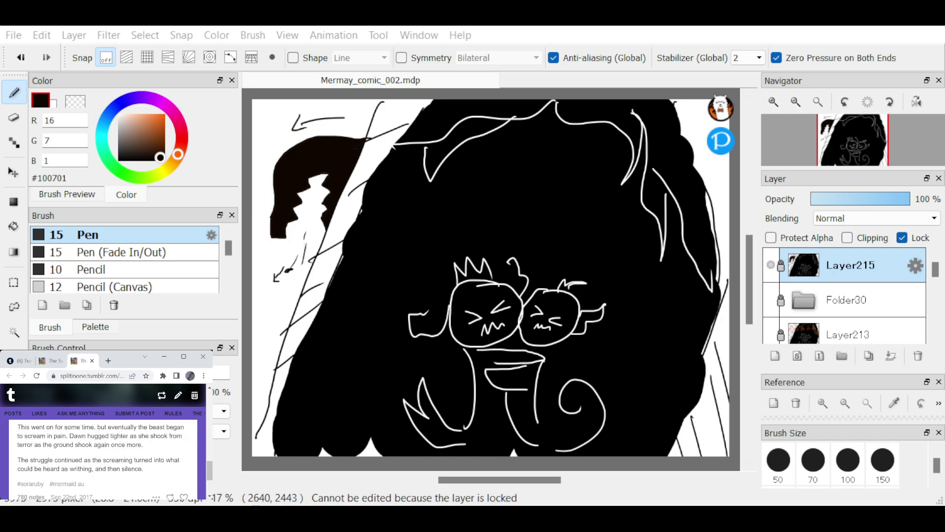
# Hide Layer215, add a new layer above it, and draw three pairs of long curved pen lines on the left and upper right
pyautogui.click(775, 356)
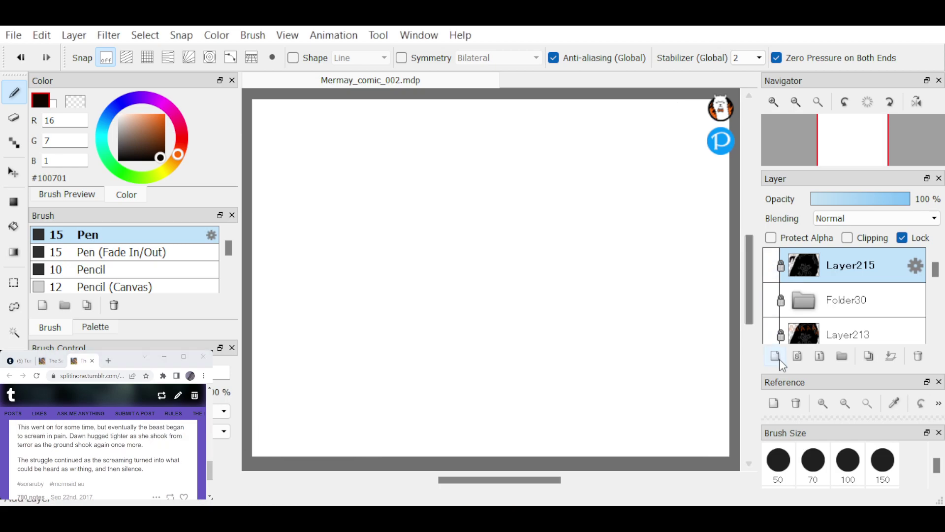
pyautogui.click(776, 355)
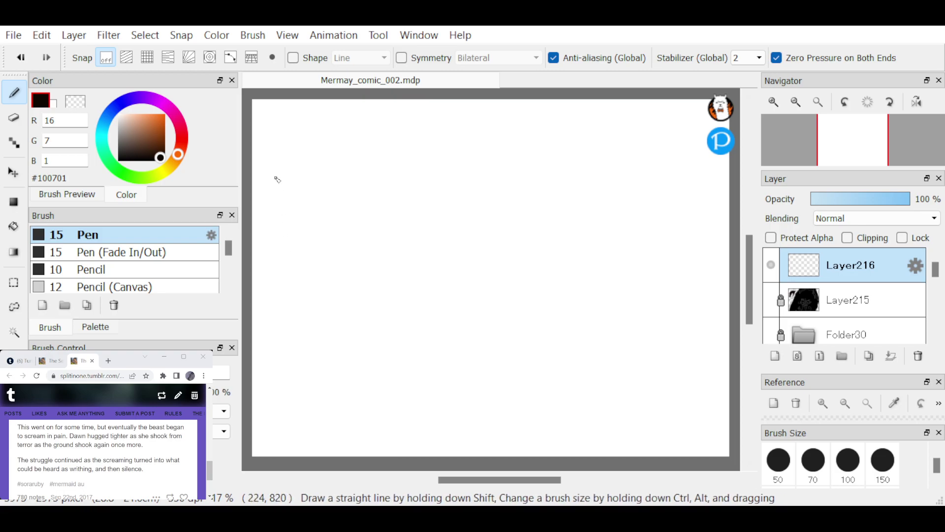
pyautogui.moveTo(259, 135)
pyautogui.mouseDown()
pyautogui.moveTo(327, 376)
pyautogui.moveTo(365, 454)
pyautogui.mouseUp()
pyautogui.moveTo(273, 255); pyautogui.dragTo(355, 456)
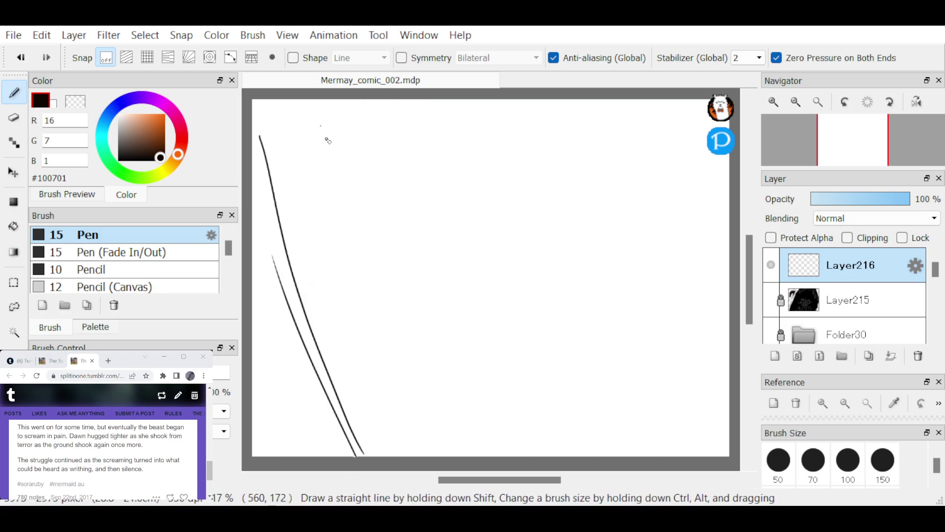
pyautogui.moveTo(320, 125); pyautogui.dragTo(445, 456)
pyautogui.moveTo(359, 185); pyautogui.dragTo(458, 457)
pyautogui.moveTo(620, 109); pyautogui.dragTo(730, 290)
pyautogui.moveTo(617, 130); pyautogui.dragTo(680, 268)
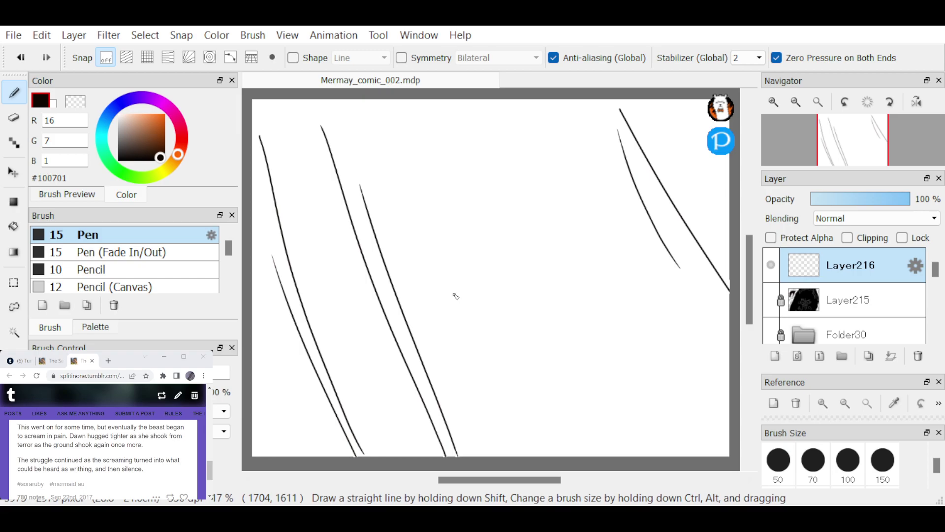
# Sketch a round head outline near the centre of the canvas and undo the eyes drawn inside it
pyautogui.moveTo(473, 297)
pyautogui.mouseDown()
pyautogui.moveTo(450, 291)
pyautogui.moveTo(472, 296)
pyautogui.moveTo(455, 329)
pyautogui.moveTo(482, 311)
pyautogui.mouseUp()
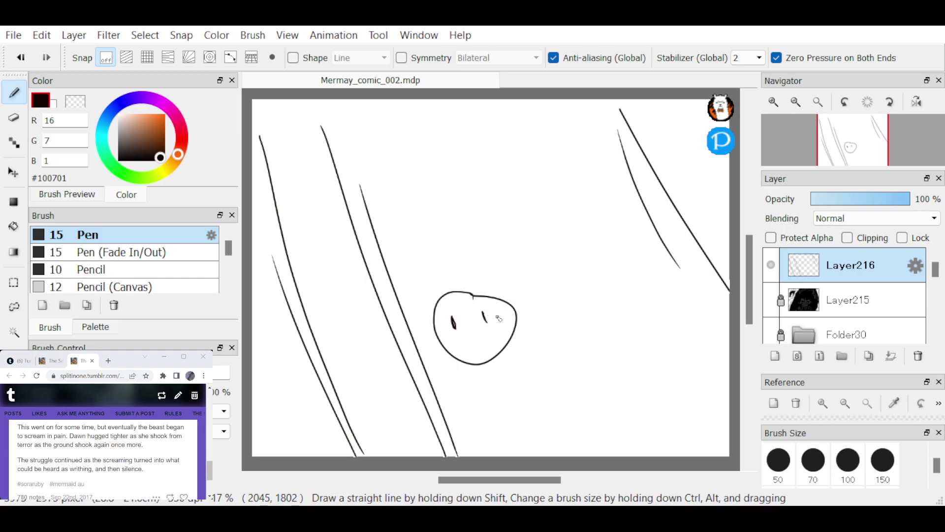
pyautogui.hotkey('ctrl', 'z')
pyautogui.hotkey('ctrl', 'z')
# Add short straight and wavy pen strokes beside the long curved lines on the left and in the upper-right corner
pyautogui.moveTo(267, 212)
pyautogui.mouseDown()
pyautogui.moveTo(292, 292)
pyautogui.moveTo(301, 419)
pyautogui.mouseUp()
pyautogui.moveTo(304, 386); pyautogui.dragTo(343, 450)
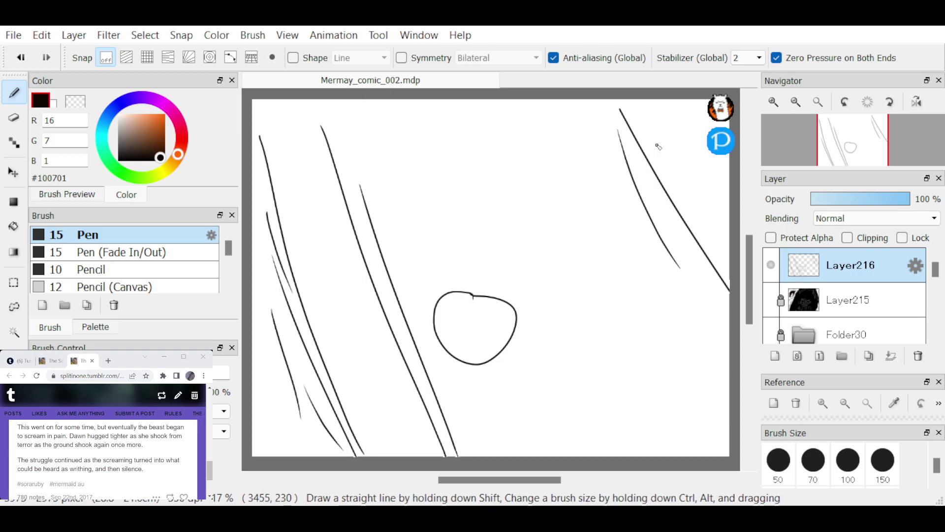
pyautogui.moveTo(654, 139)
pyautogui.mouseDown()
pyautogui.moveTo(701, 260)
pyautogui.moveTo(689, 170)
pyautogui.moveTo(698, 190)
pyautogui.mouseUp()
pyautogui.moveTo(713, 222); pyautogui.dragTo(713, 239)
pyautogui.moveTo(703, 169); pyautogui.dragTo(712, 193)
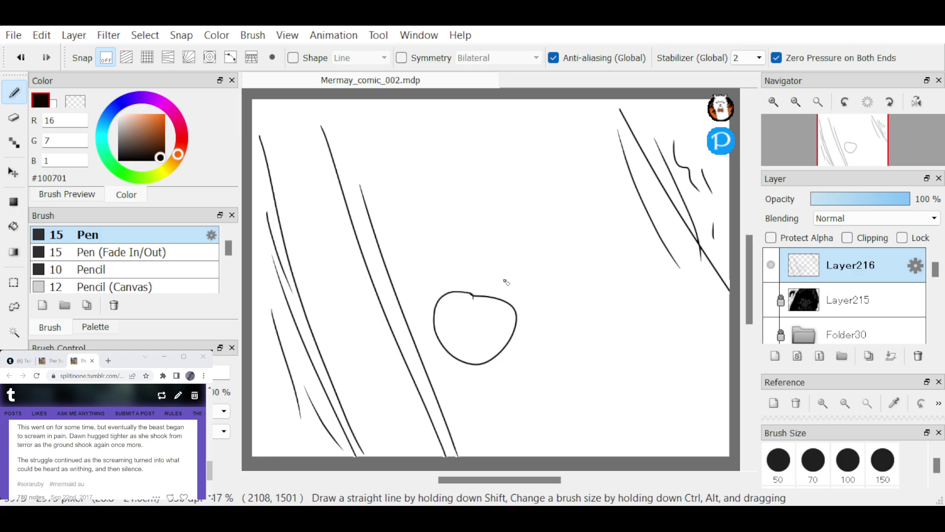
# Extend the long curves to the canvas's upper edge and fill the area between them, including the head outline, with #100701
pyautogui.moveTo(310, 98); pyautogui.dragTo(336, 160)
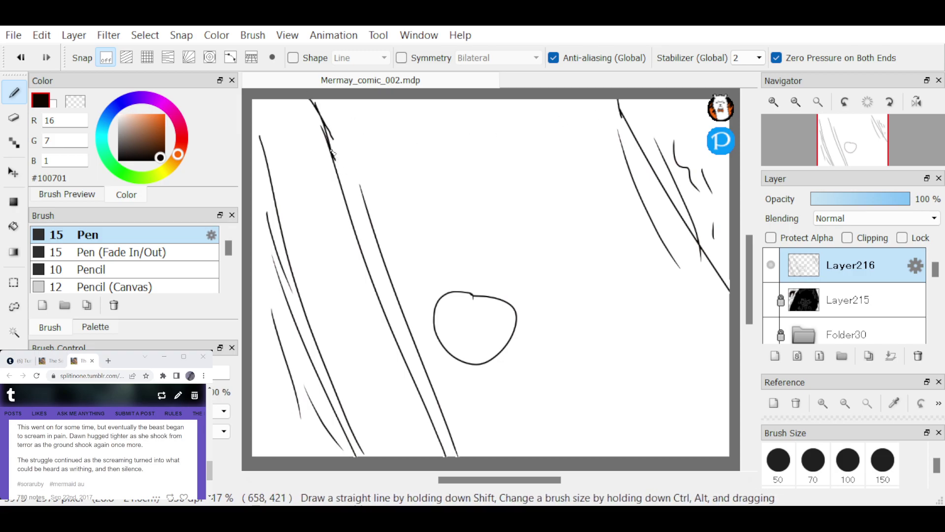
pyautogui.click(15, 226)
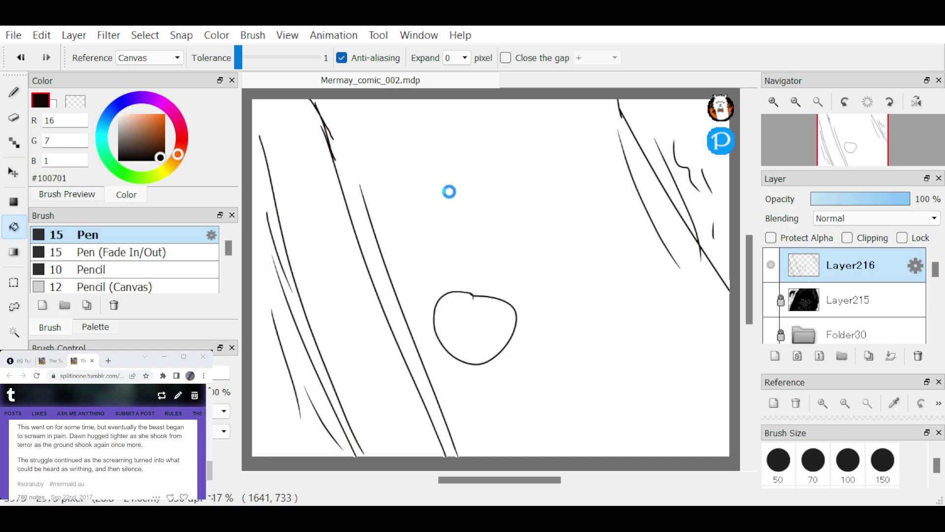
pyautogui.click(448, 191)
pyautogui.click(472, 315)
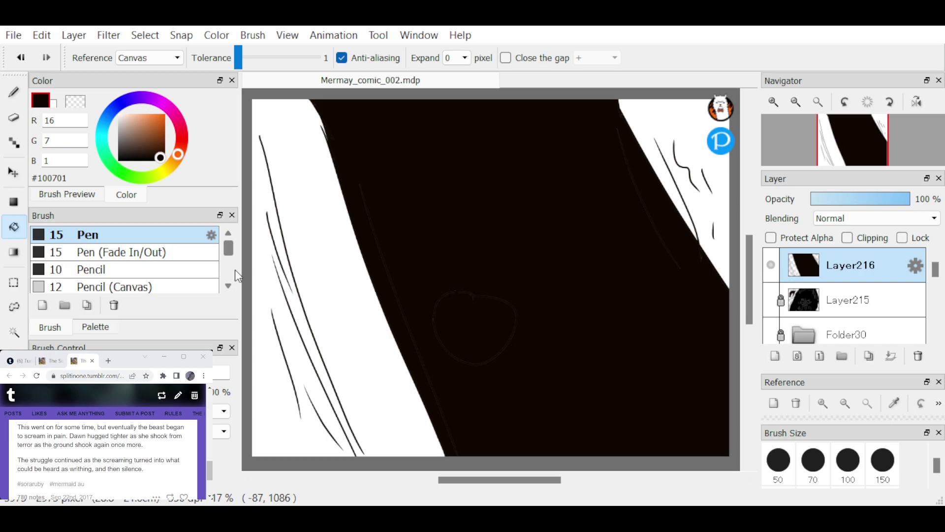
# Draw white #FFFFFF Pen highlight lines inside the dark band along its left and right edges
pyautogui.press('b')
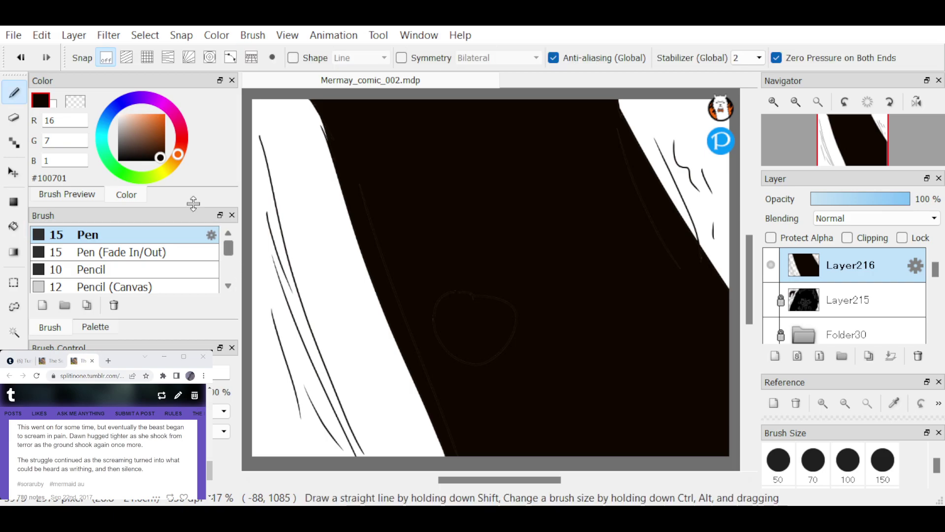
pyautogui.click(55, 100)
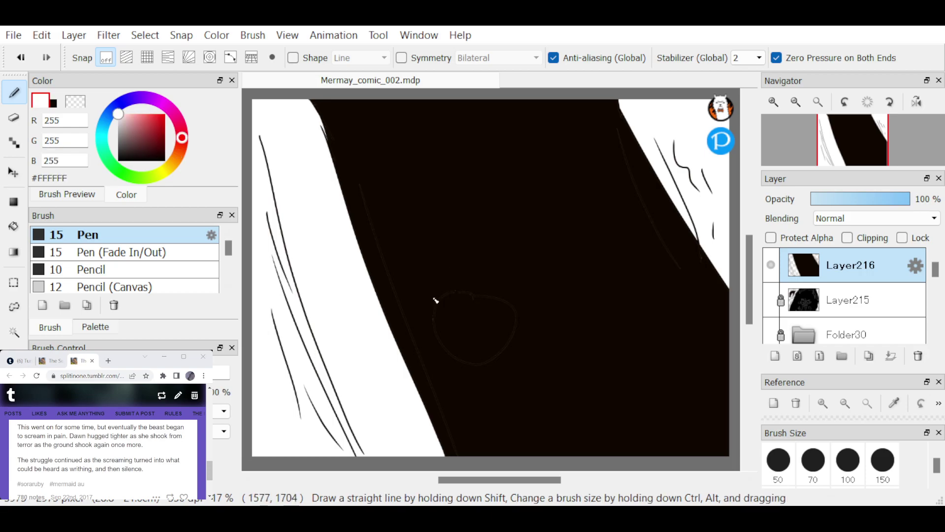
pyautogui.moveTo(348, 149)
pyautogui.mouseDown()
pyautogui.moveTo(373, 238)
pyautogui.moveTo(421, 342)
pyautogui.mouseUp()
pyautogui.moveTo(384, 235); pyautogui.dragTo(424, 319)
pyautogui.moveTo(423, 361); pyautogui.dragTo(488, 458)
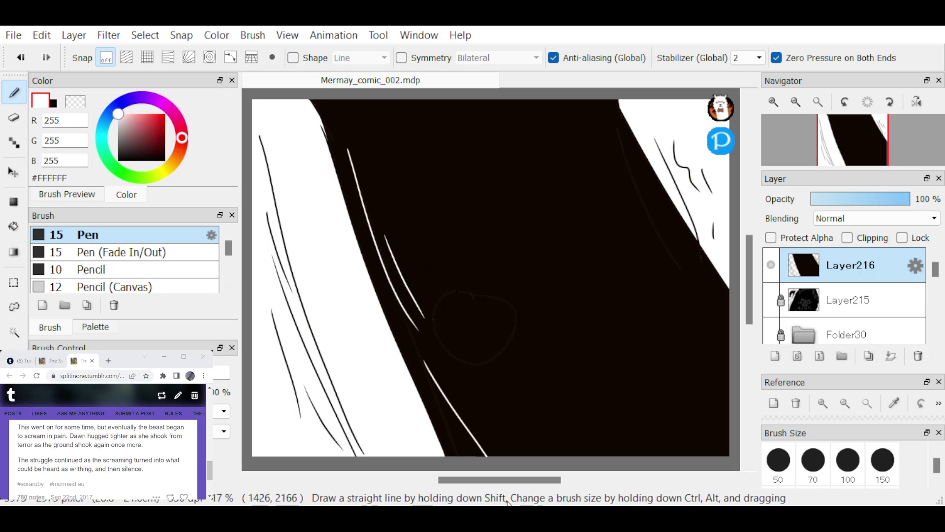
pyautogui.moveTo(618, 147); pyautogui.dragTo(660, 230)
pyautogui.moveTo(664, 241); pyautogui.dragTo(713, 299)
pyautogui.moveTo(576, 130); pyautogui.dragTo(604, 190)
pyautogui.moveTo(615, 224); pyautogui.dragTo(652, 293)
pyautogui.moveTo(661, 295); pyautogui.dragTo(684, 309)
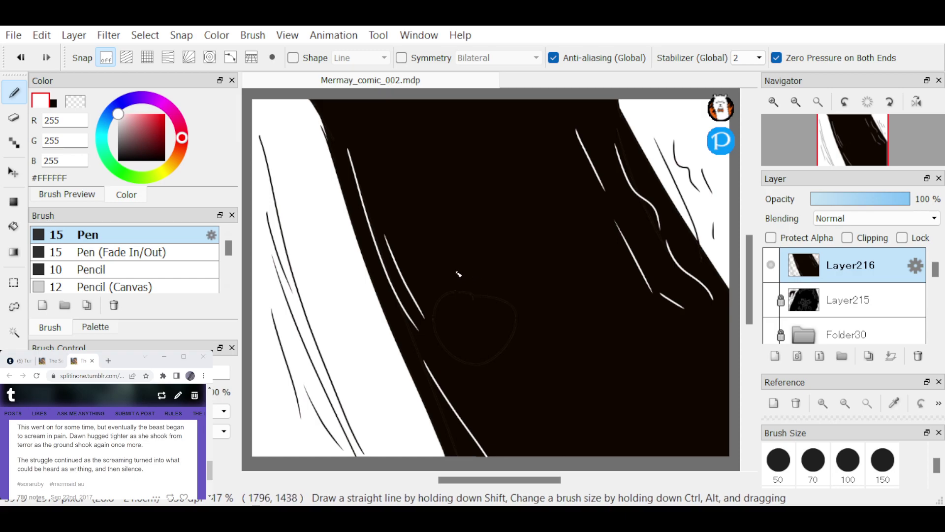
# Sketch a small white screaming face in the middle of the dark band, with spikes and loose hair strands around the head
pyautogui.moveTo(453, 240)
pyautogui.mouseDown()
pyautogui.moveTo(457, 287)
pyautogui.moveTo(478, 226)
pyautogui.moveTo(450, 245)
pyautogui.moveTo(457, 262)
pyautogui.moveTo(481, 249)
pyautogui.moveTo(475, 269)
pyautogui.moveTo(493, 264)
pyautogui.moveTo(477, 270)
pyautogui.mouseUp()
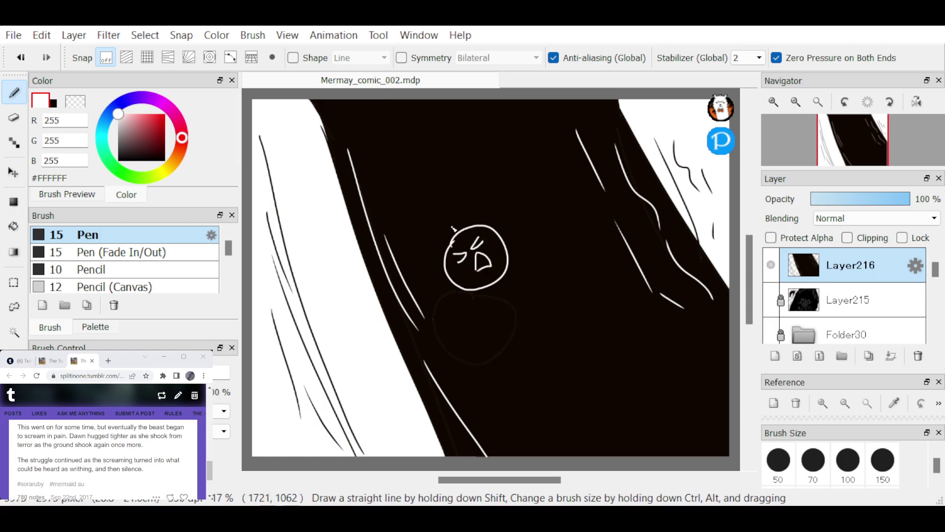
pyautogui.moveTo(445, 234); pyautogui.dragTo(462, 223)
pyautogui.moveTo(445, 276)
pyautogui.mouseDown()
pyautogui.moveTo(421, 271)
pyautogui.moveTo(441, 281)
pyautogui.mouseUp()
pyautogui.moveTo(475, 212); pyautogui.dragTo(493, 170)
pyautogui.moveTo(440, 234); pyautogui.dragTo(433, 252)
pyautogui.moveTo(471, 174); pyautogui.dragTo(487, 170)
pyautogui.moveTo(517, 231); pyautogui.dragTo(513, 244)
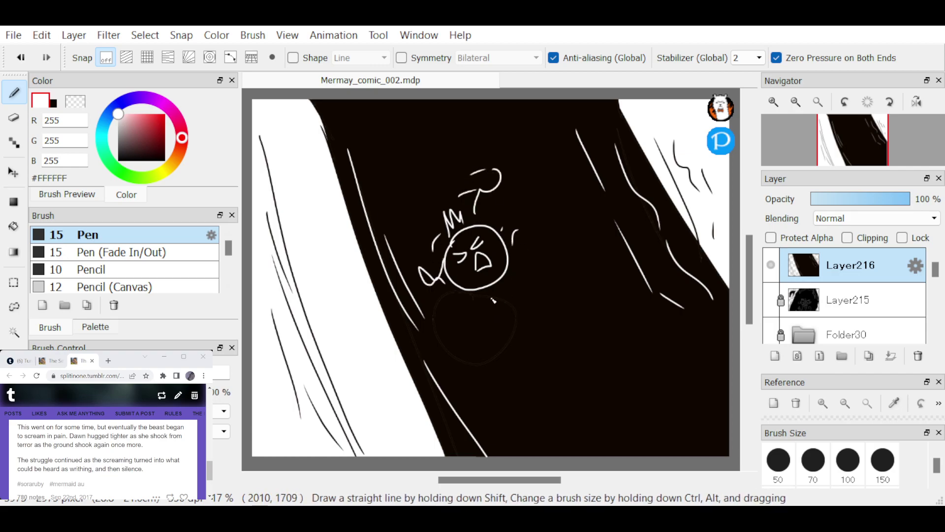
# Sketch a second white screaming face beside the first, with spiky hair, a curved strand and a body line below the heads
pyautogui.moveTo(483, 291); pyautogui.dragTo(562, 348)
pyautogui.moveTo(533, 217)
pyautogui.mouseDown()
pyautogui.moveTo(562, 277)
pyautogui.moveTo(531, 220)
pyautogui.moveTo(515, 247)
pyautogui.moveTo(547, 249)
pyautogui.moveTo(523, 277)
pyautogui.moveTo(538, 263)
pyautogui.moveTo(546, 272)
pyautogui.moveTo(529, 212)
pyautogui.moveTo(516, 209)
pyautogui.moveTo(534, 194)
pyautogui.mouseUp()
pyautogui.moveTo(574, 246)
pyautogui.mouseDown()
pyautogui.moveTo(563, 188)
pyautogui.moveTo(574, 243)
pyautogui.mouseUp()
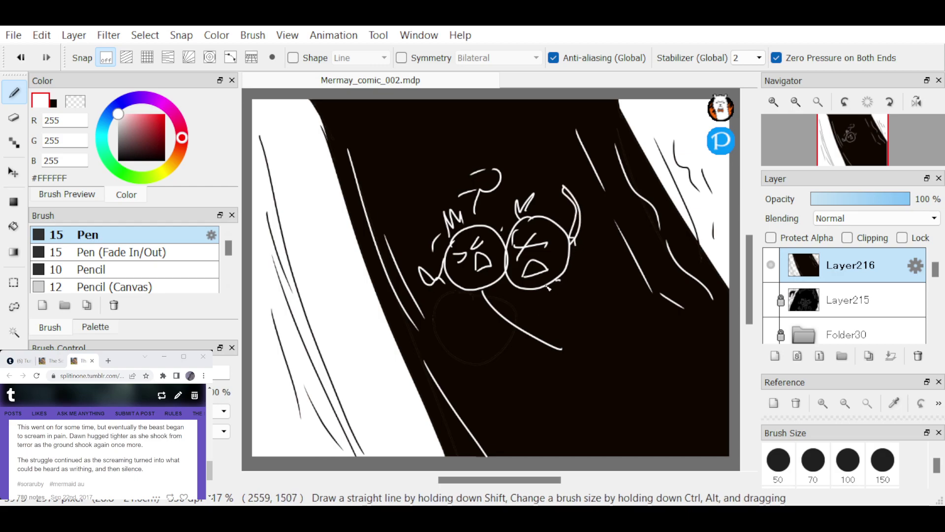
# Sketch the two figures' hugging arms and curled tails below the heads, with small motion marks around them
pyautogui.moveTo(492, 297)
pyautogui.mouseDown()
pyautogui.moveTo(570, 287)
pyautogui.moveTo(546, 394)
pyautogui.mouseUp()
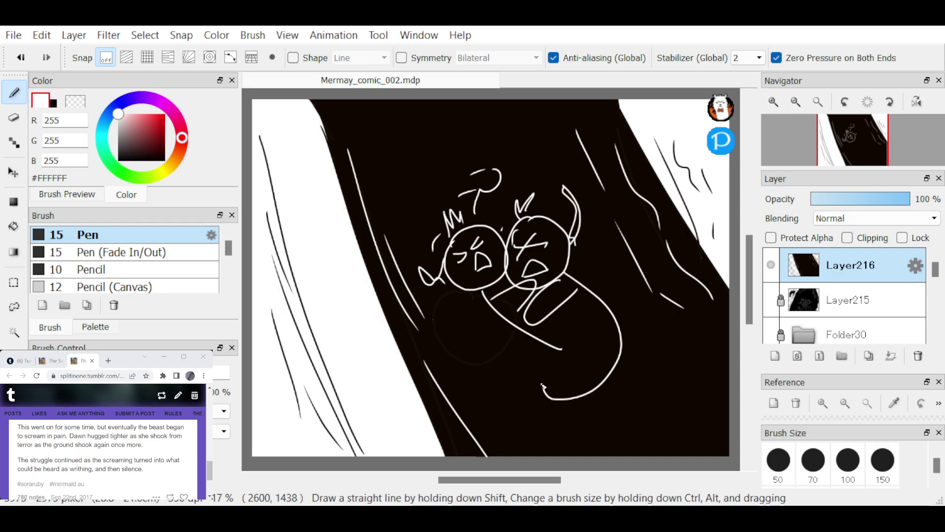
pyautogui.moveTo(582, 348); pyautogui.dragTo(541, 379)
pyautogui.moveTo(587, 269)
pyautogui.mouseDown()
pyautogui.moveTo(639, 327)
pyautogui.moveTo(662, 374)
pyautogui.mouseUp()
pyautogui.moveTo(473, 318)
pyautogui.mouseDown()
pyautogui.moveTo(482, 355)
pyautogui.moveTo(512, 365)
pyautogui.mouseUp()
pyautogui.moveTo(511, 338)
pyautogui.mouseDown()
pyautogui.moveTo(545, 372)
pyautogui.moveTo(525, 395)
pyautogui.mouseUp()
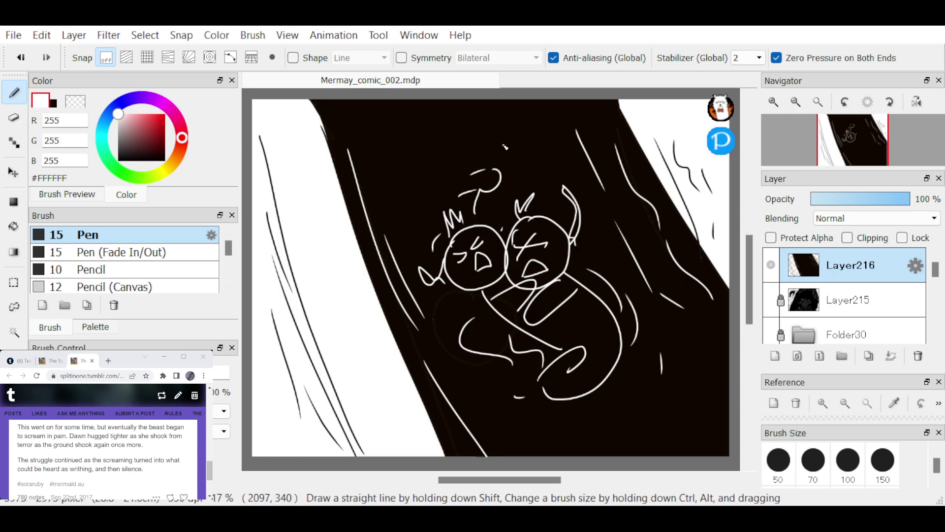
pyautogui.moveTo(503, 146); pyautogui.dragTo(527, 158)
pyautogui.moveTo(546, 178); pyautogui.dragTo(553, 191)
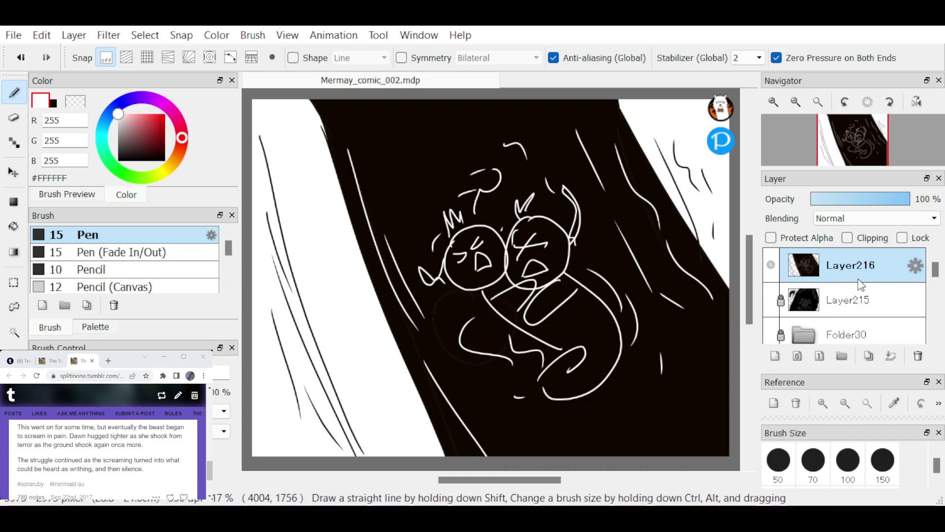
# Add the white text "SLAM!!!!" on the dark band, above and to the left of the two heads
pyautogui.press('ctrl')
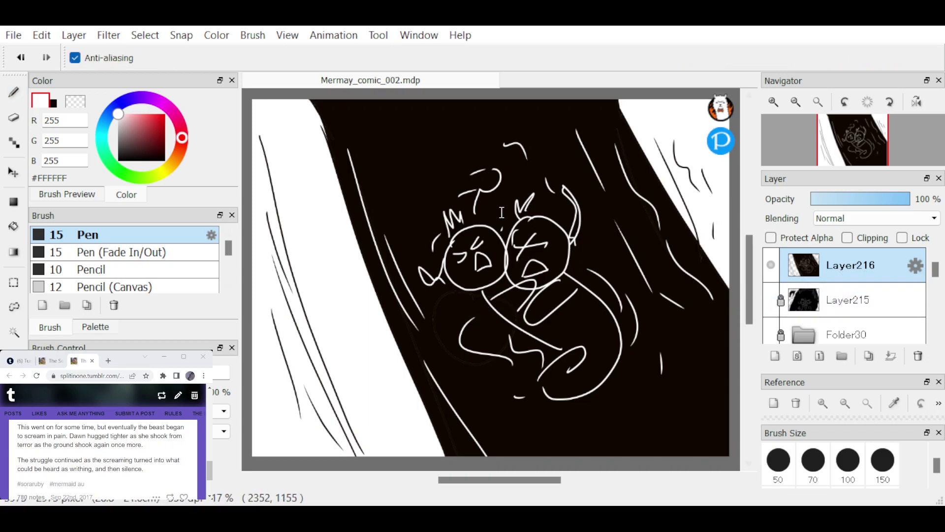
pyautogui.hotkey('ctrl', 'shift', 'n')
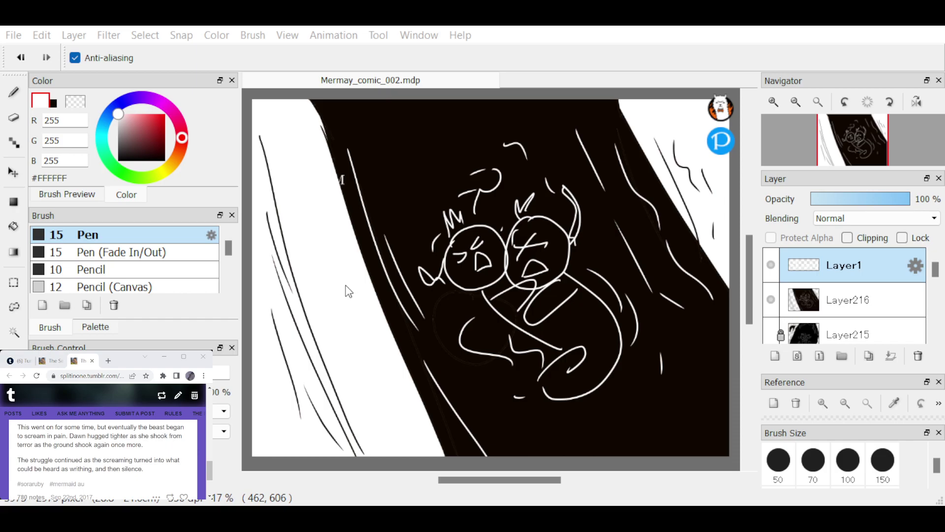
pyautogui.moveTo(346, 175); pyautogui.dragTo(346, 183)
pyautogui.moveTo(351, 176); pyautogui.dragTo(351, 183)
pyautogui.moveTo(357, 175); pyautogui.dragTo(356, 183)
pyautogui.moveTo(418, 166); pyautogui.dragTo(436, 140)
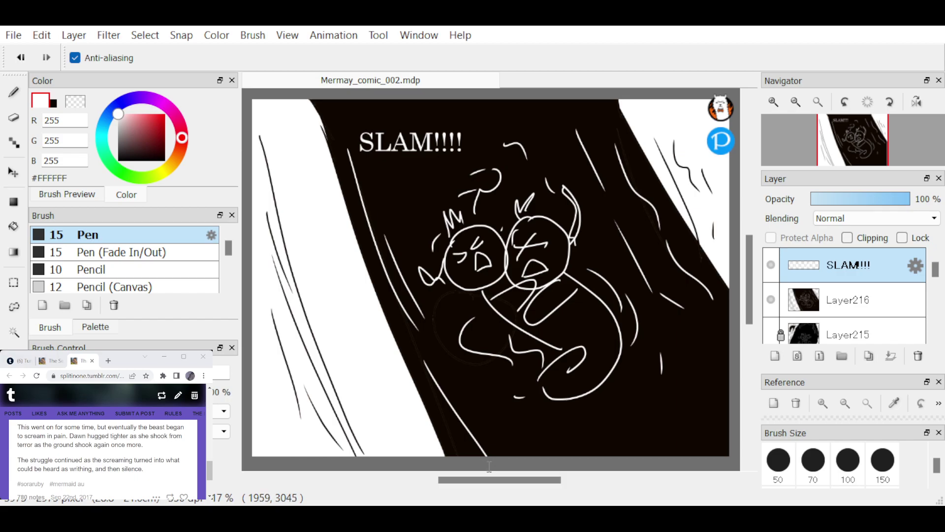
# Group the SLAM!!!! text layer with Layer216 in a folder, then lock, collapse and hide that folder
pyautogui.press('b')
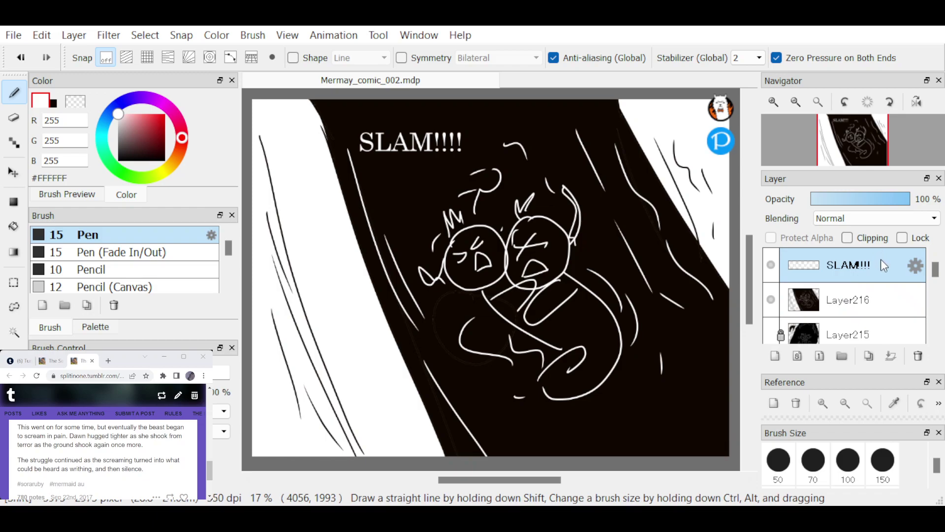
pyautogui.keyDown('ctrl'); pyautogui.click(879, 301); pyautogui.keyUp('ctrl')
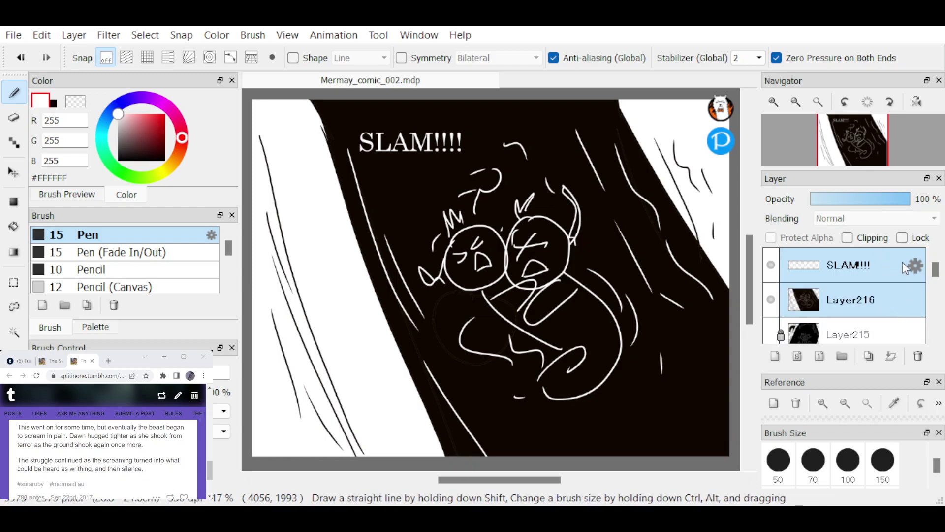
pyautogui.hotkey('ctrl', 'g')
pyautogui.click(908, 237)
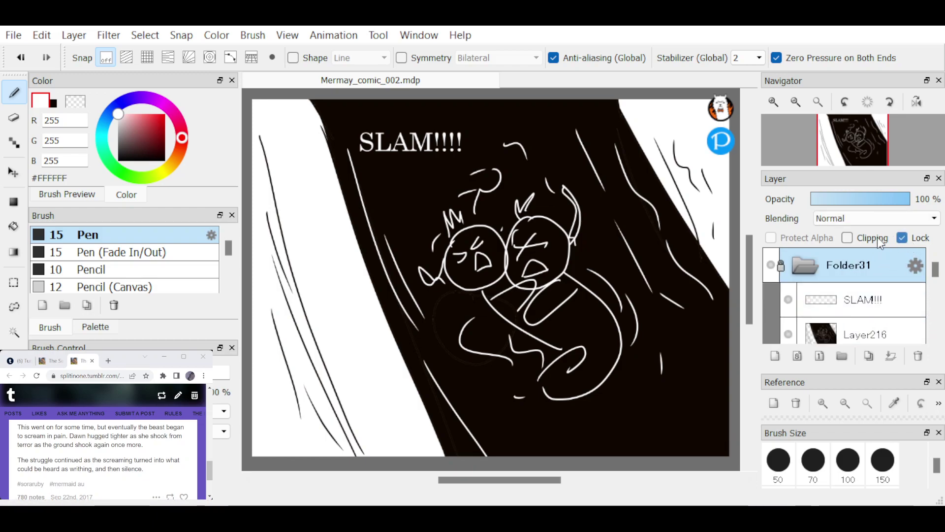
pyautogui.click(790, 268)
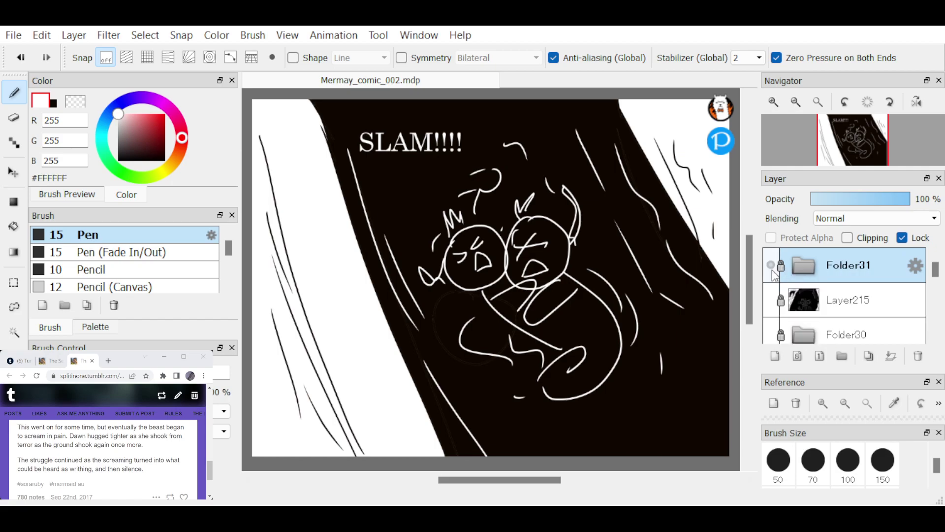
pyautogui.click(771, 265)
# Add a new layer above Folder31 and reread the final paragraphs of the Tumblr story post
pyautogui.click(775, 355)
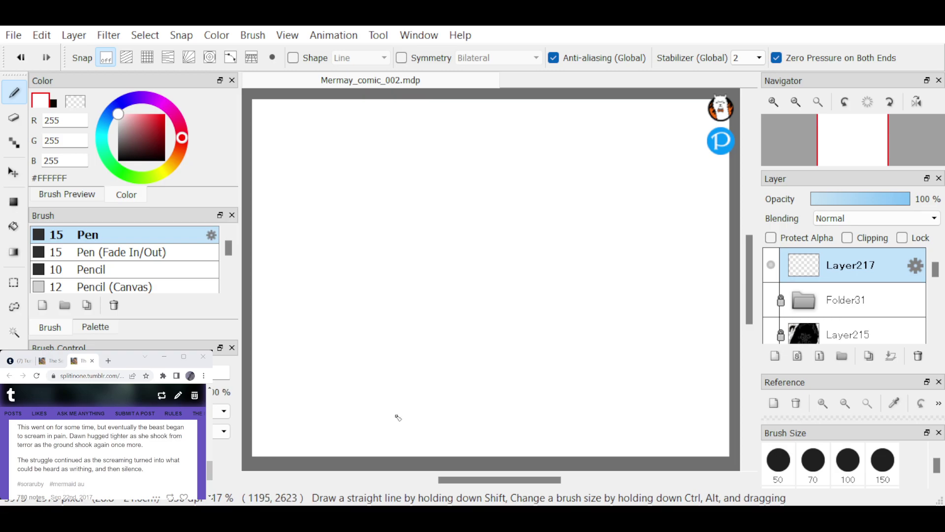
pyautogui.click(142, 452)
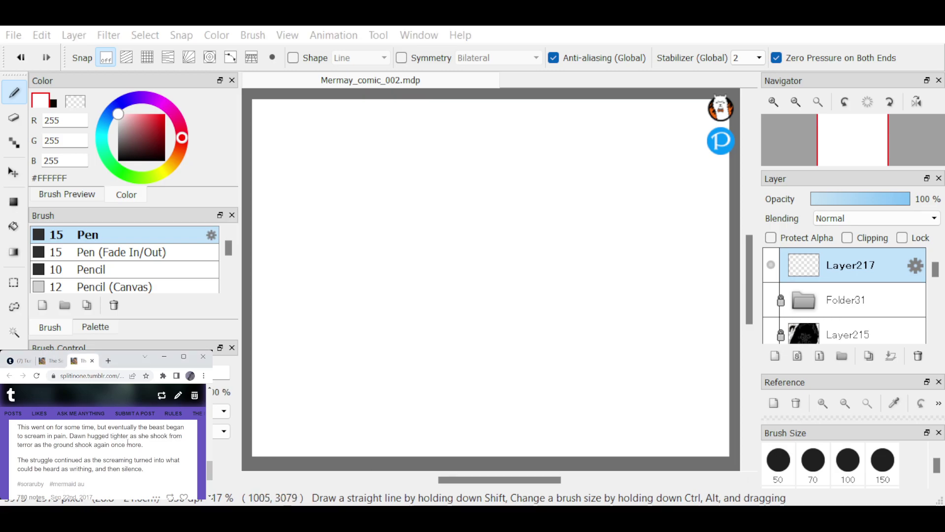
pyautogui.scroll(1, 130, 448)
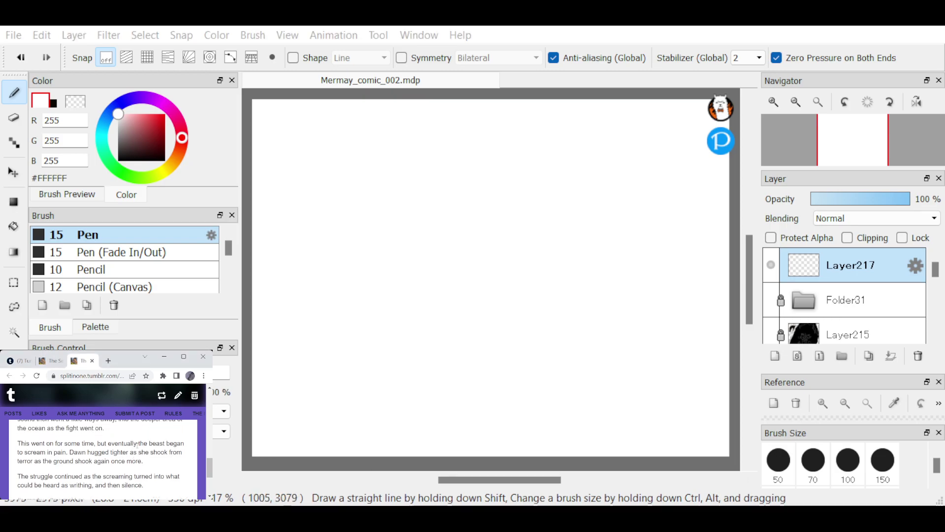
pyautogui.scroll(-1, 138, 443)
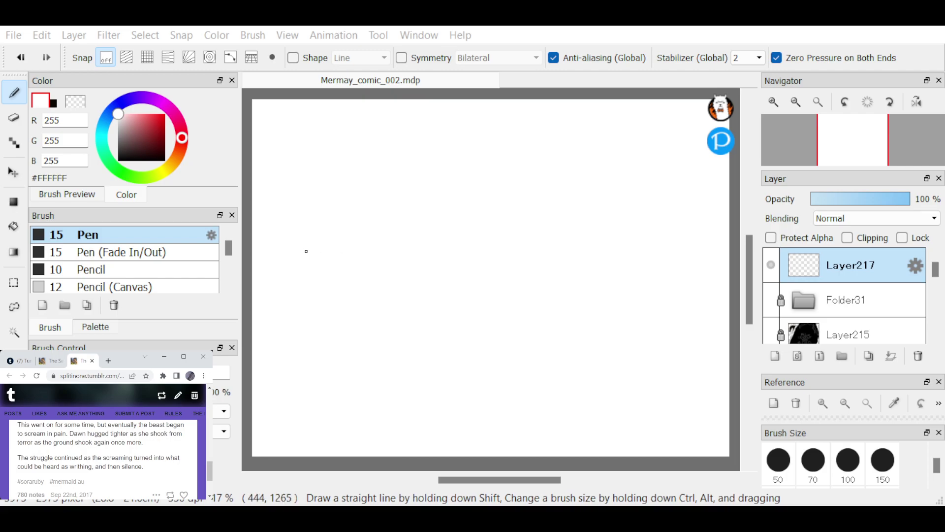
# Draw curved edges with hatching across the lower-left and upper-right corners in #100701 and fill the area between them
pyautogui.click(259, 290)
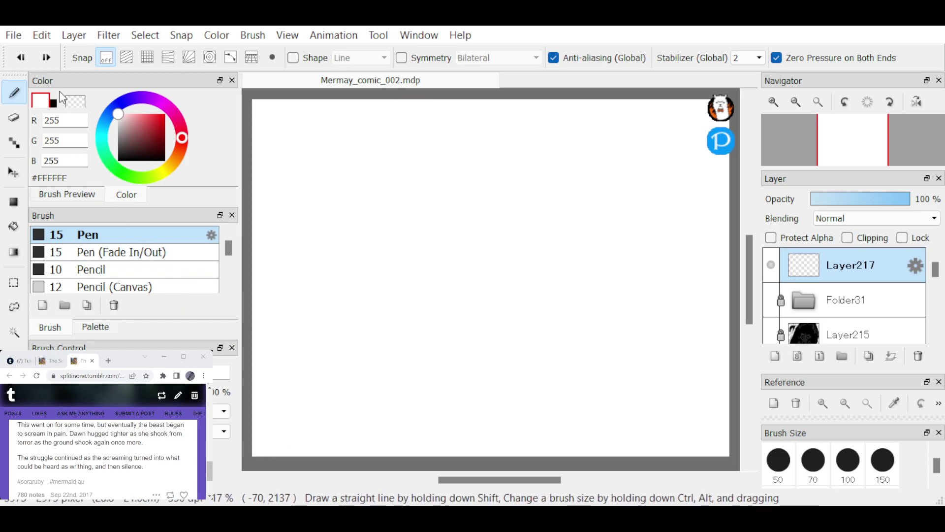
pyautogui.press('x')
pyautogui.moveTo(251, 269)
pyautogui.mouseDown()
pyautogui.moveTo(288, 390)
pyautogui.moveTo(322, 455)
pyautogui.mouseUp()
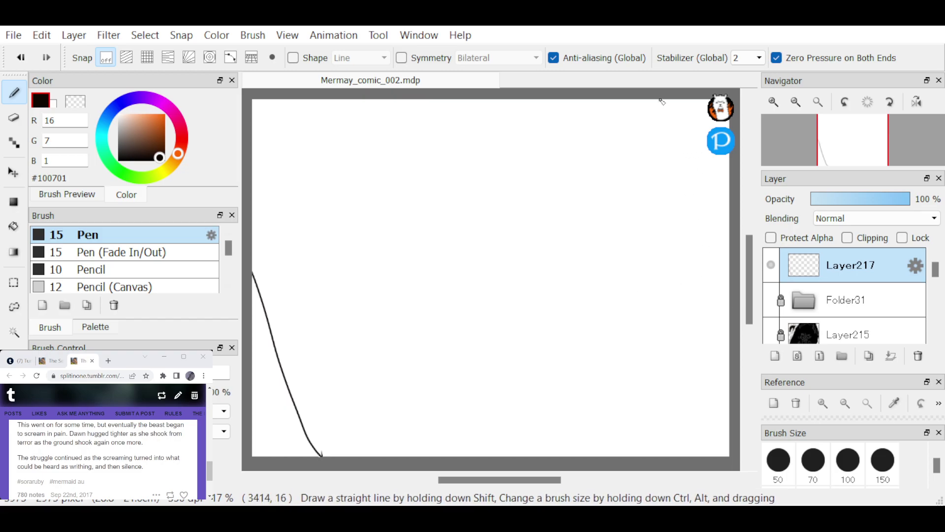
pyautogui.moveTo(662, 102); pyautogui.dragTo(730, 269)
pyautogui.moveTo(273, 340); pyautogui.dragTo(253, 416)
pyautogui.moveTo(283, 364); pyautogui.dragTo(267, 445)
pyautogui.moveTo(294, 413); pyautogui.dragTo(287, 455)
pyautogui.moveTo(689, 103); pyautogui.dragTo(668, 161)
pyautogui.moveTo(692, 132)
pyautogui.mouseDown()
pyautogui.moveTo(684, 184)
pyautogui.moveTo(706, 195)
pyautogui.mouseUp()
pyautogui.moveTo(730, 181); pyautogui.dragTo(721, 218)
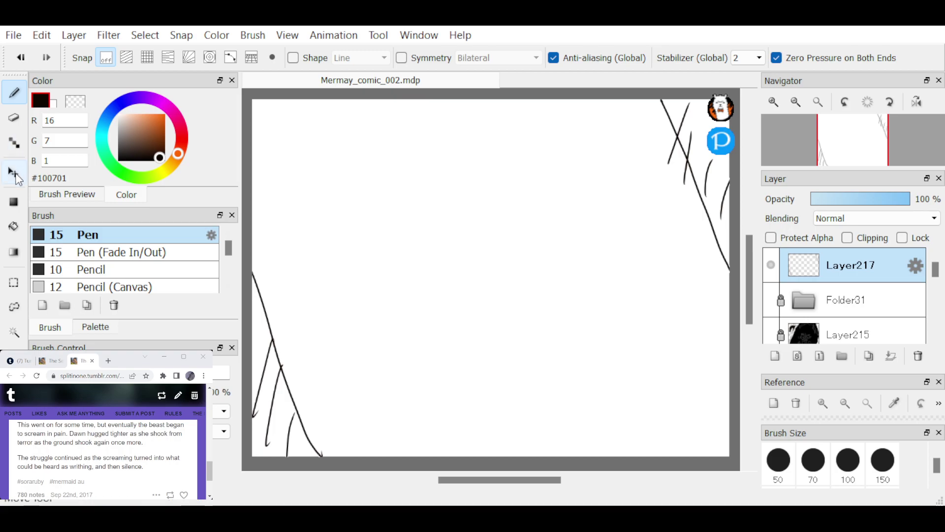
pyautogui.click(16, 232)
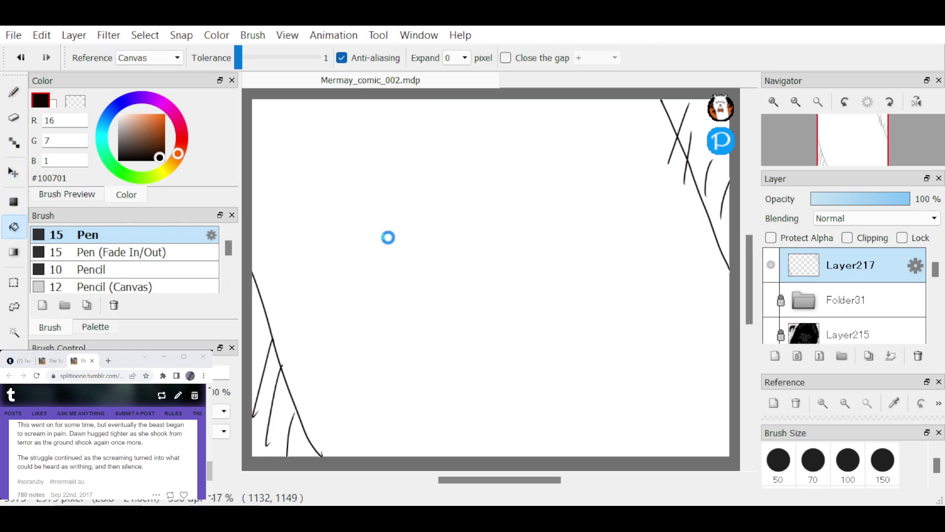
pyautogui.click(391, 242)
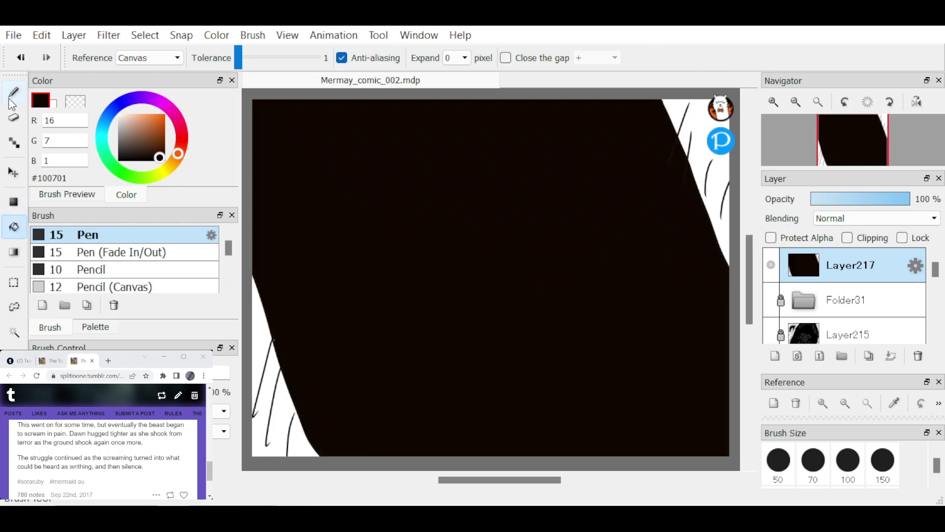
# Draw a round head with spiky hair, drooping eyes and a small mouth in white #FFFFFF, left of centre on the black area
pyautogui.click(54, 106)
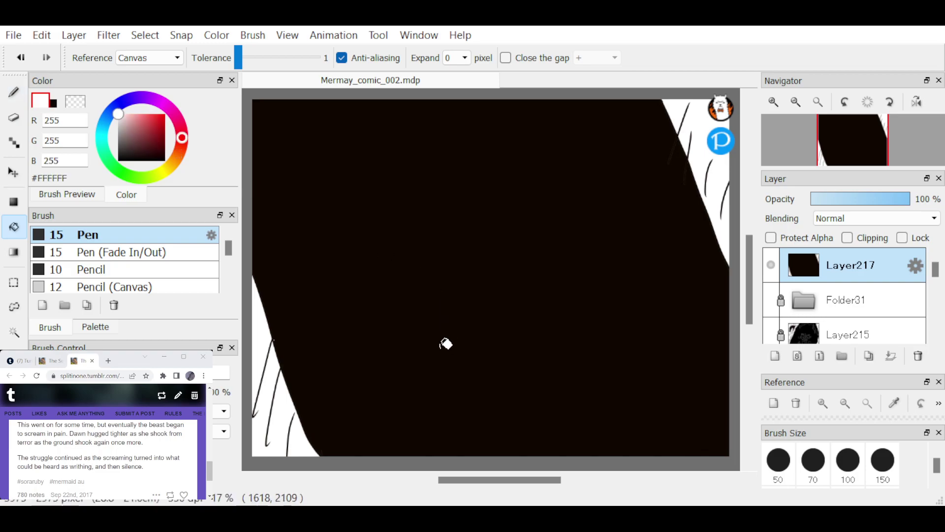
pyautogui.press('b')
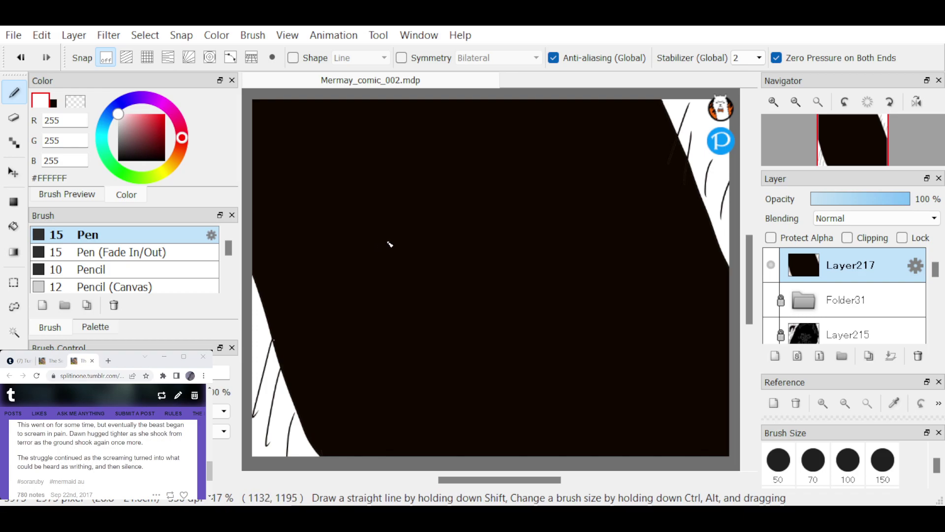
pyautogui.moveTo(390, 244)
pyautogui.mouseDown()
pyautogui.moveTo(351, 212)
pyautogui.moveTo(393, 224)
pyautogui.mouseUp()
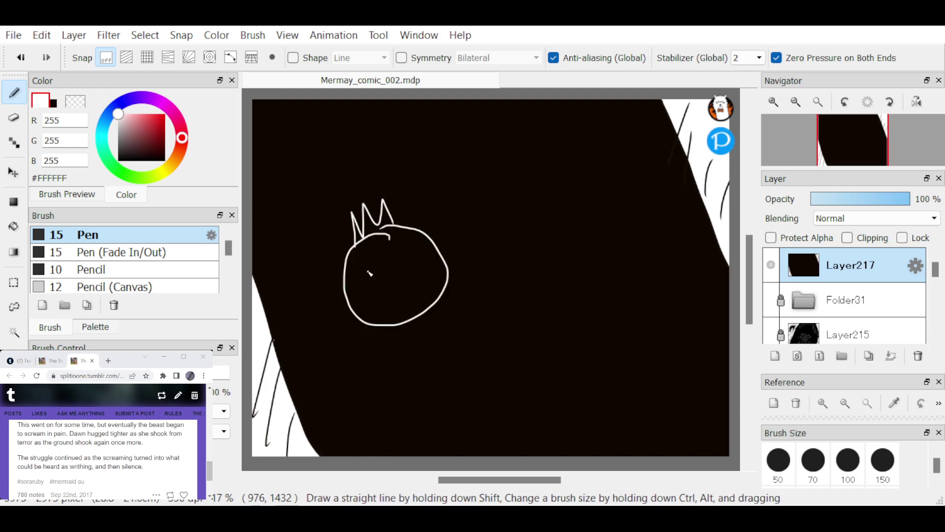
pyautogui.moveTo(369, 274)
pyautogui.mouseDown()
pyautogui.moveTo(418, 256)
pyautogui.moveTo(405, 262)
pyautogui.moveTo(398, 293)
pyautogui.mouseUp()
pyautogui.hotkey('ctrl', 'z')
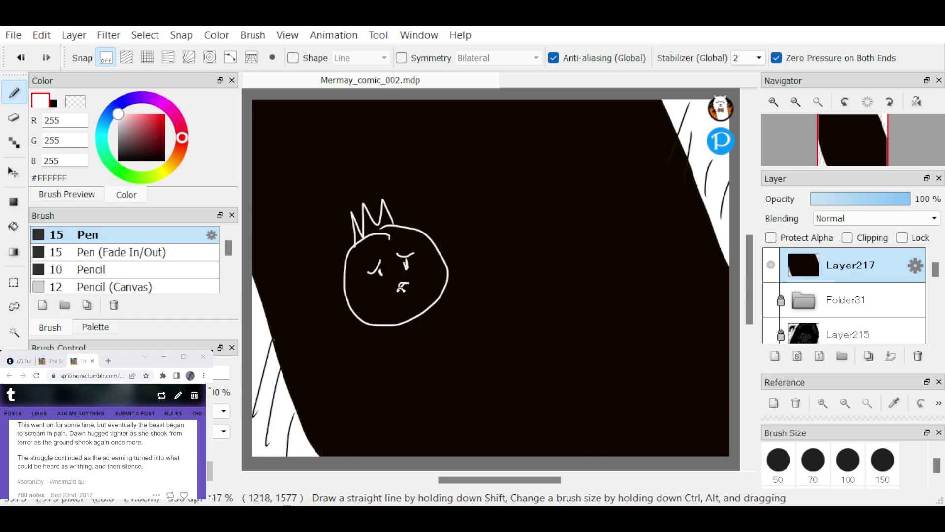
# Add loose wavy hair strands around the first head, fill in its mouth and draw a long curved body line below it
pyautogui.moveTo(343, 267)
pyautogui.mouseDown()
pyautogui.moveTo(345, 340)
pyautogui.moveTo(330, 379)
pyautogui.mouseUp()
pyautogui.moveTo(409, 284); pyautogui.dragTo(400, 289)
pyautogui.moveTo(422, 239); pyautogui.dragTo(507, 274)
pyautogui.moveTo(418, 189); pyautogui.dragTo(421, 219)
pyautogui.moveTo(357, 260); pyautogui.dragTo(321, 254)
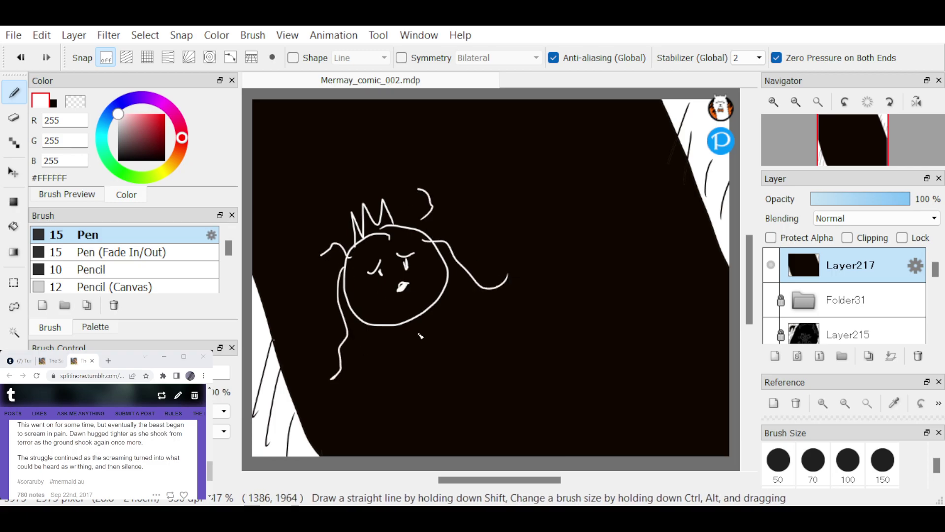
pyautogui.moveTo(391, 330); pyautogui.dragTo(492, 430)
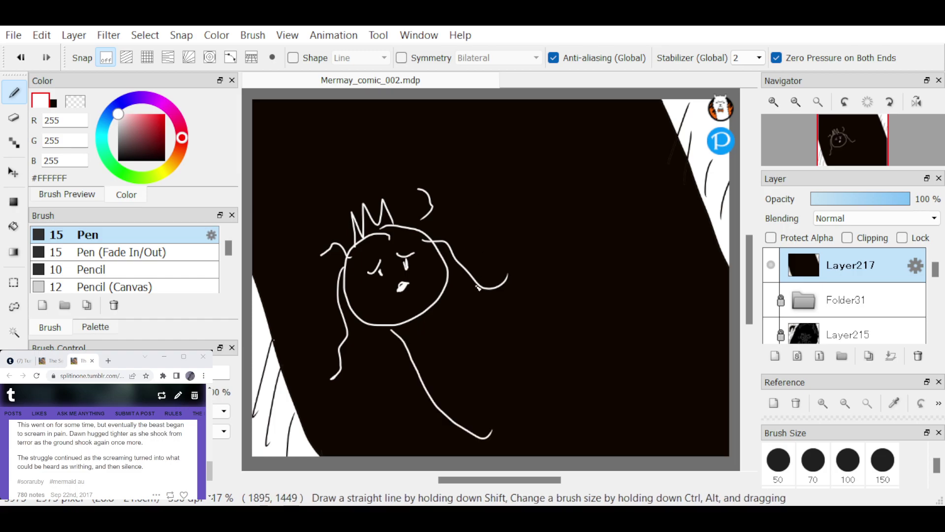
# Draw a second round head touching the first, with a wincing face, a small hair tuft and a wavy strand flowing up and away
pyautogui.moveTo(491, 217)
pyautogui.mouseDown()
pyautogui.moveTo(467, 220)
pyautogui.moveTo(454, 260)
pyautogui.mouseUp()
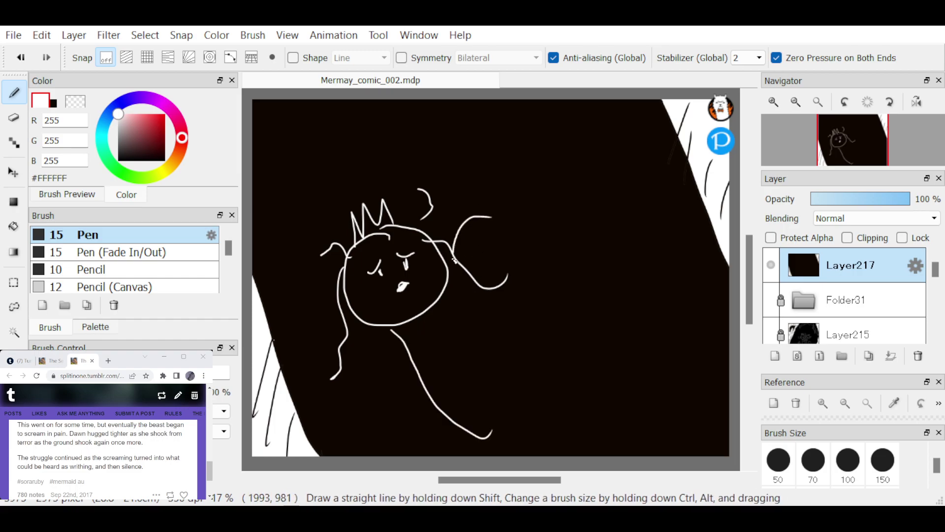
pyautogui.moveTo(489, 217); pyautogui.dragTo(485, 218)
pyautogui.moveTo(466, 250)
pyautogui.mouseDown()
pyautogui.moveTo(468, 258)
pyautogui.moveTo(502, 248)
pyautogui.moveTo(495, 230)
pyautogui.moveTo(510, 233)
pyautogui.mouseUp()
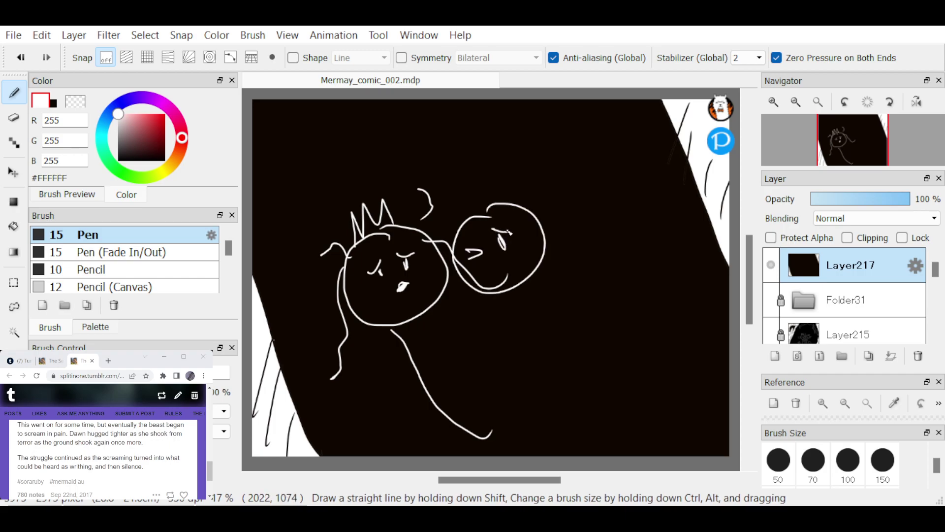
pyautogui.moveTo(490, 268); pyautogui.dragTo(496, 272)
pyautogui.moveTo(477, 220)
pyautogui.mouseDown()
pyautogui.moveTo(474, 194)
pyautogui.moveTo(491, 182)
pyautogui.moveTo(495, 212)
pyautogui.mouseUp()
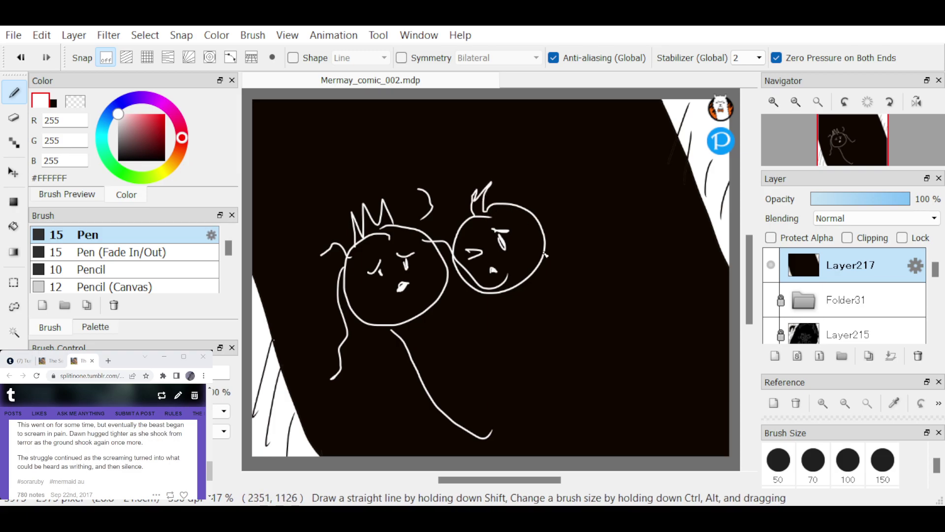
pyautogui.moveTo(544, 242); pyautogui.dragTo(546, 233)
pyautogui.click(509, 296)
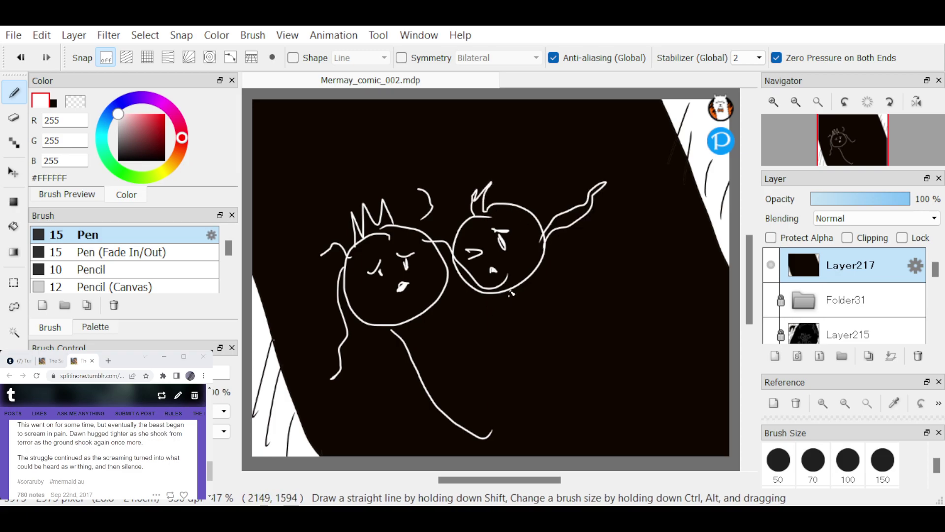
# Draw the second figure's back, arms reaching around the first figure and a curling tail, and finish the first figure's lower body lines
pyautogui.moveTo(535, 278); pyautogui.dragTo(566, 380)
pyautogui.moveTo(518, 308)
pyautogui.mouseDown()
pyautogui.moveTo(462, 358)
pyautogui.moveTo(522, 352)
pyautogui.mouseUp()
pyautogui.moveTo(421, 331)
pyautogui.mouseDown()
pyautogui.moveTo(459, 313)
pyautogui.moveTo(511, 296)
pyautogui.mouseUp()
pyautogui.moveTo(516, 309); pyautogui.dragTo(459, 331)
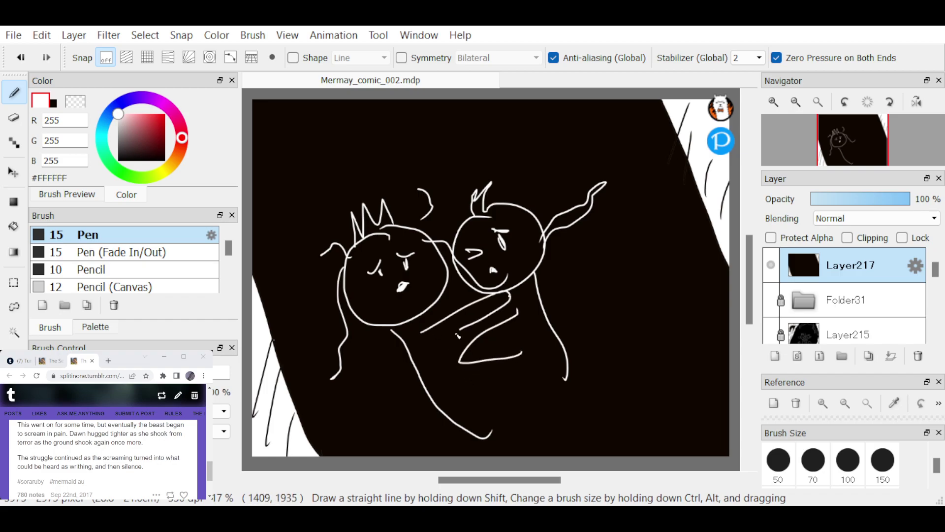
pyautogui.moveTo(510, 362)
pyautogui.mouseDown()
pyautogui.moveTo(672, 435)
pyautogui.moveTo(680, 401)
pyautogui.mouseUp()
pyautogui.moveTo(562, 379); pyautogui.dragTo(572, 406)
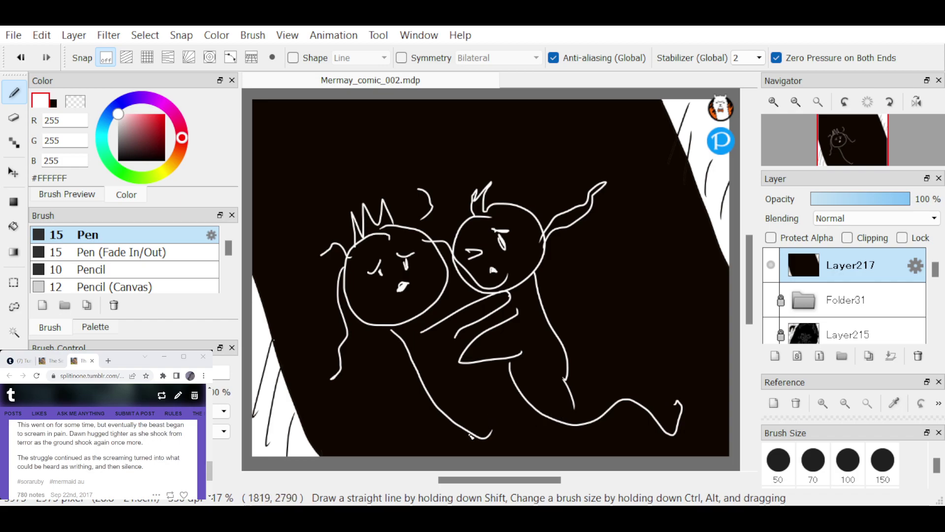
pyautogui.moveTo(471, 435); pyautogui.dragTo(495, 453)
pyautogui.moveTo(492, 358); pyautogui.dragTo(519, 449)
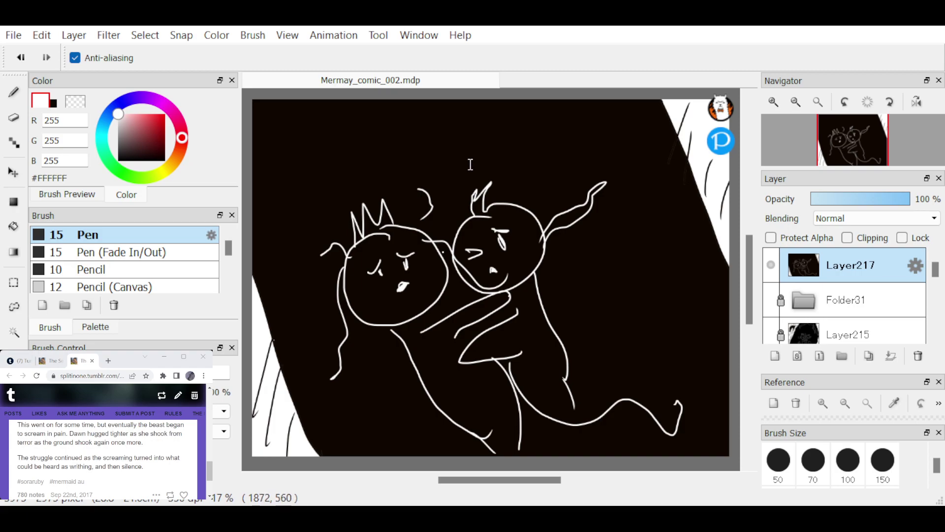
# Copy the post's last sentence, "The struggle continued as the screaming turned into what could be heard as writhing, and then silence.", into a text layer above the heads
pyautogui.hotkey('ctrl', 'shift', 'n')
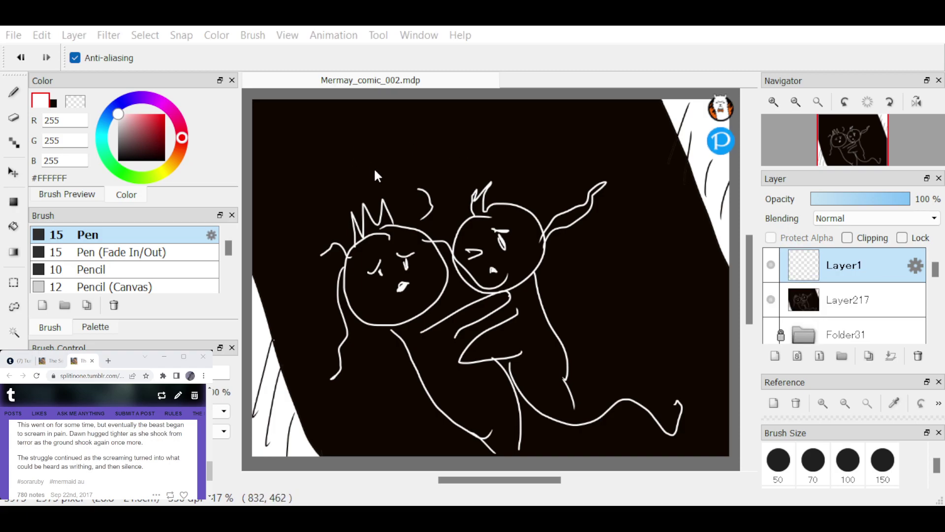
pyautogui.click(155, 470)
pyautogui.moveTo(144, 467); pyautogui.dragTo(19, 459)
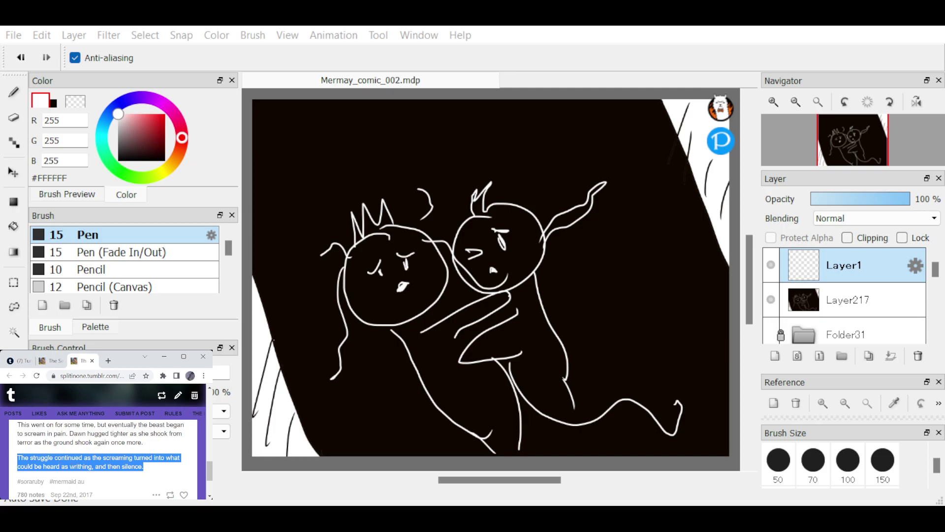
pyautogui.moveTo(148, 469); pyautogui.dragTo(18, 459)
pyautogui.hotkey('ctrl', 'c')
pyautogui.click(430, 339)
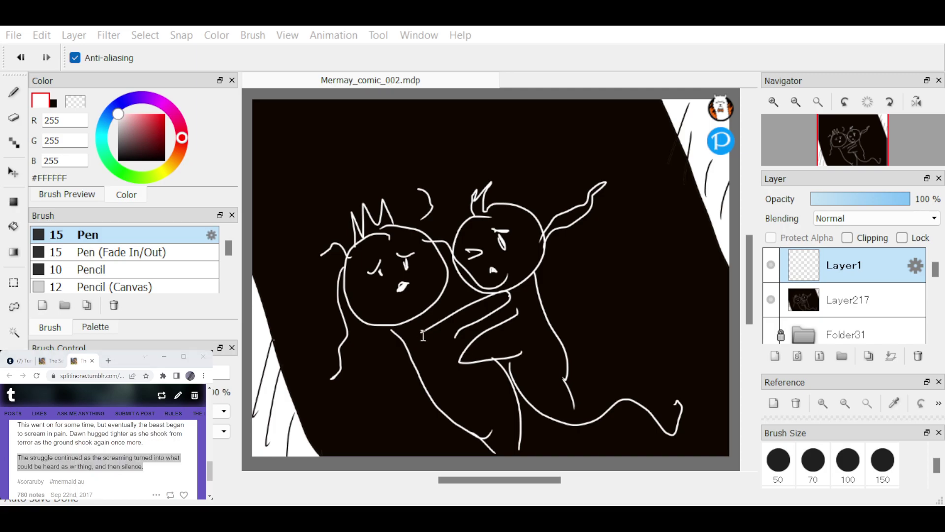
pyautogui.hotkey('ctrl', 'v')
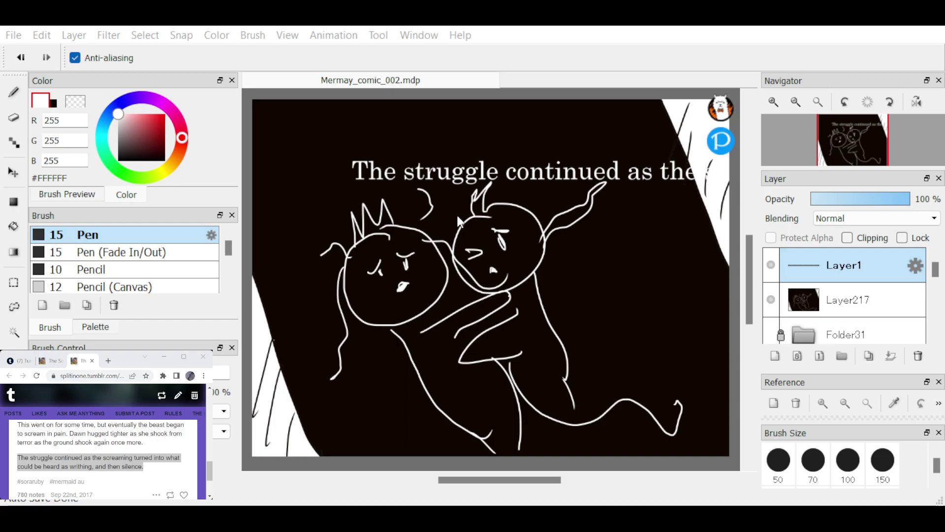